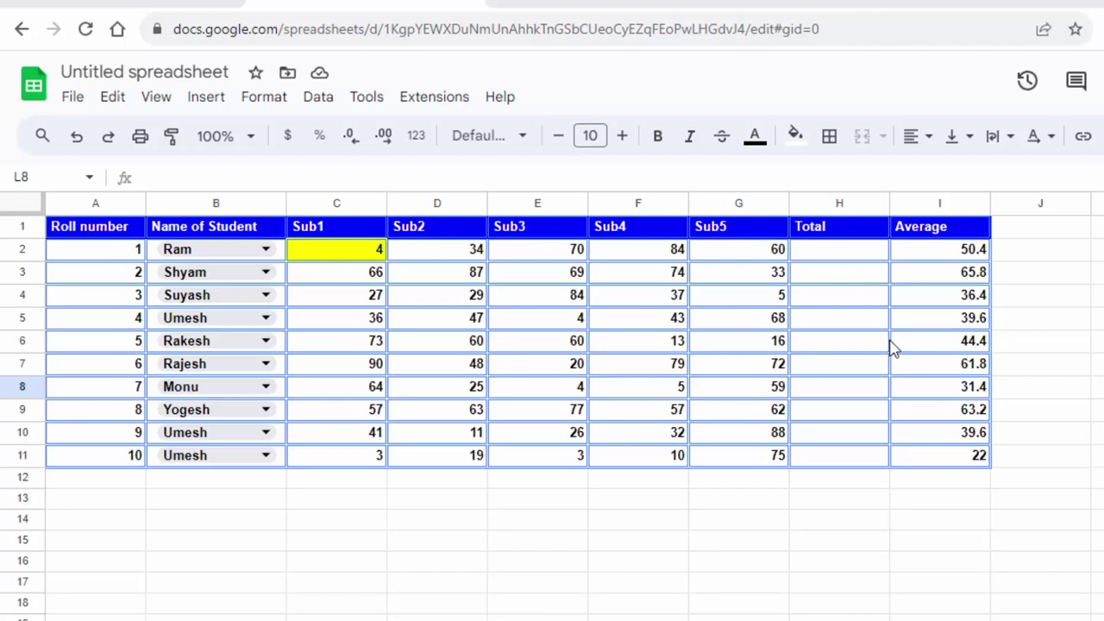
Try an autocompleted =SUM total of 252 in H2 for Ram, then clear it again.
{"action": "left_click", "coordinate": [825, 261]}
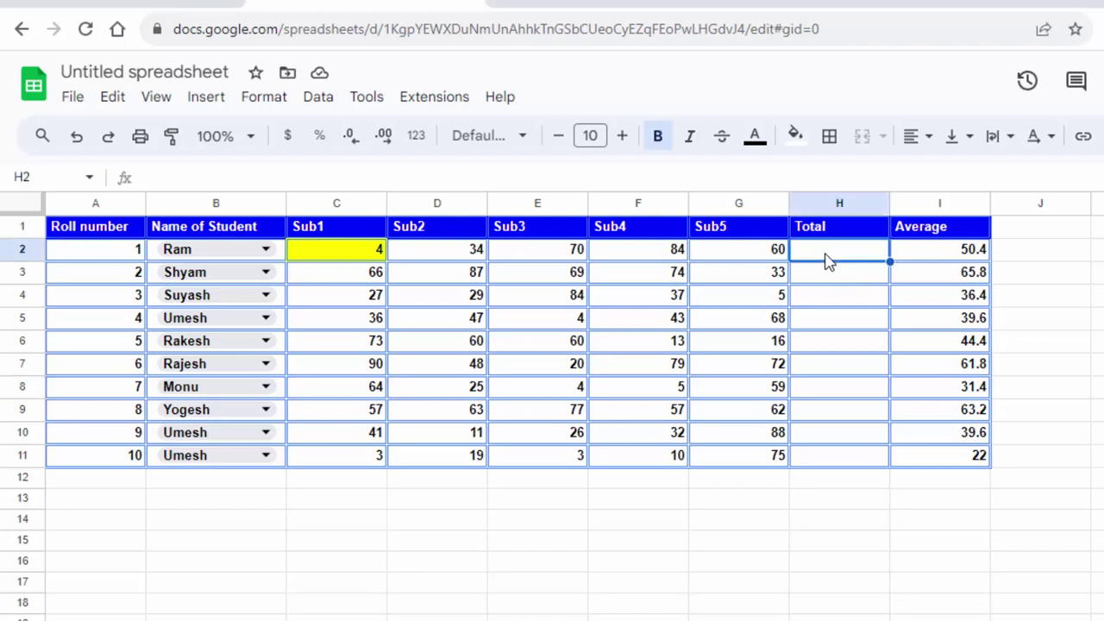
{"action": "type", "text": "=sum"}
{"action": "key", "text": "Tab"}
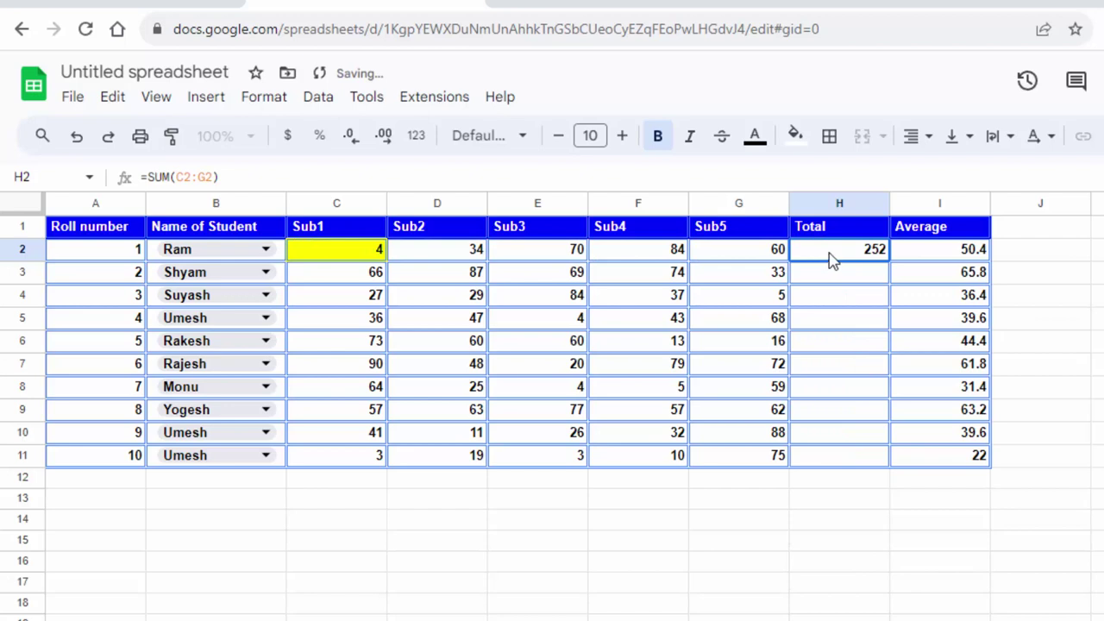
{"action": "key", "text": "Delete"}
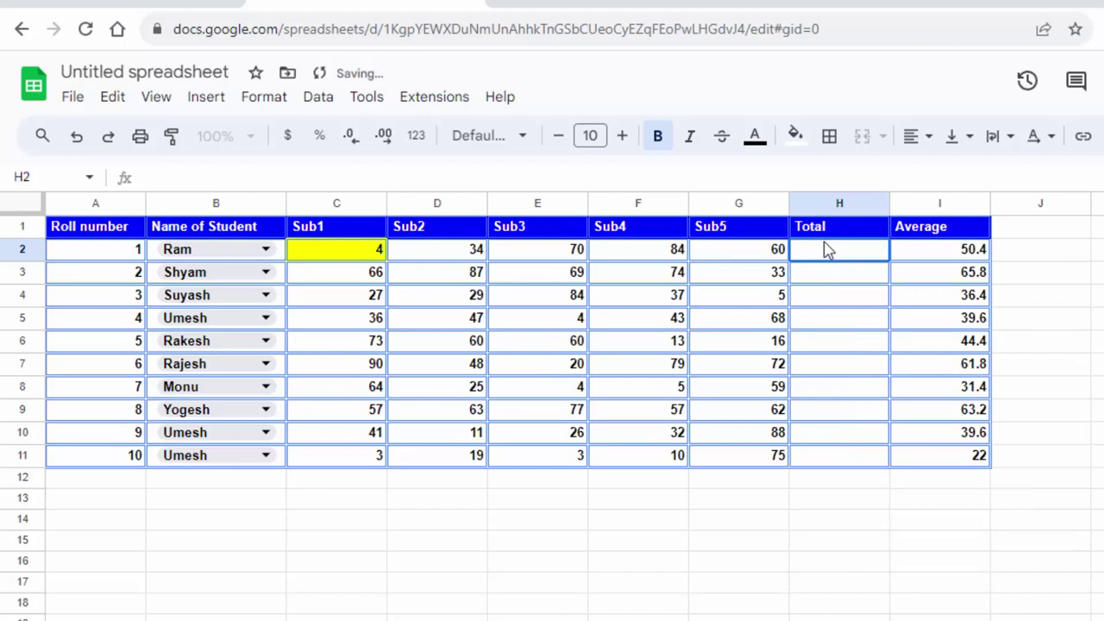
{"action": "type", "text": "=sum"}
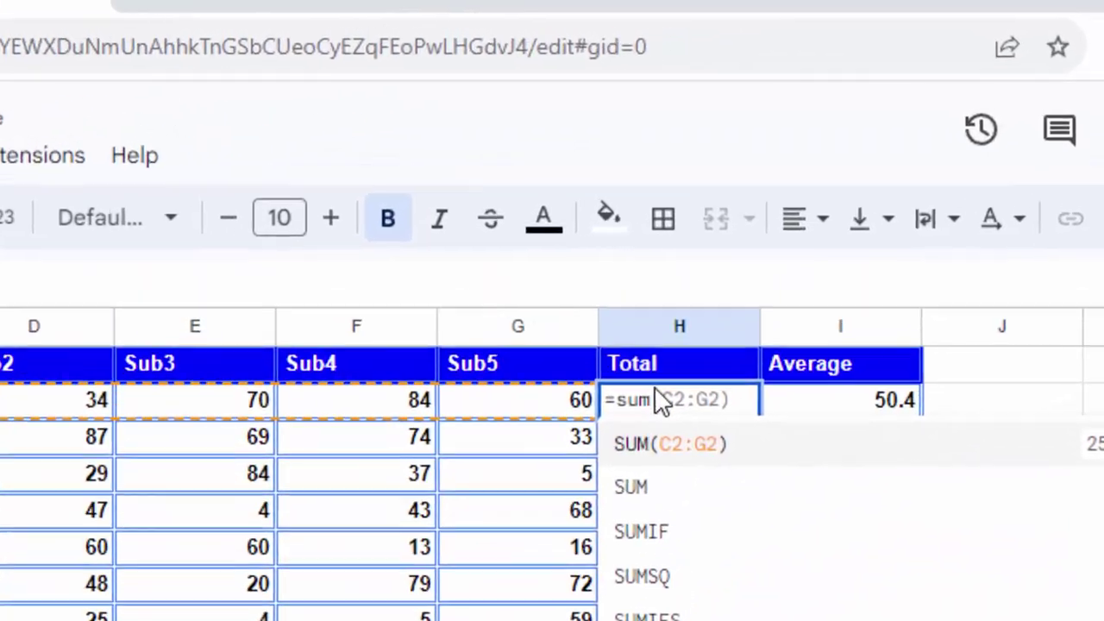
{"action": "key", "text": "Tab"}
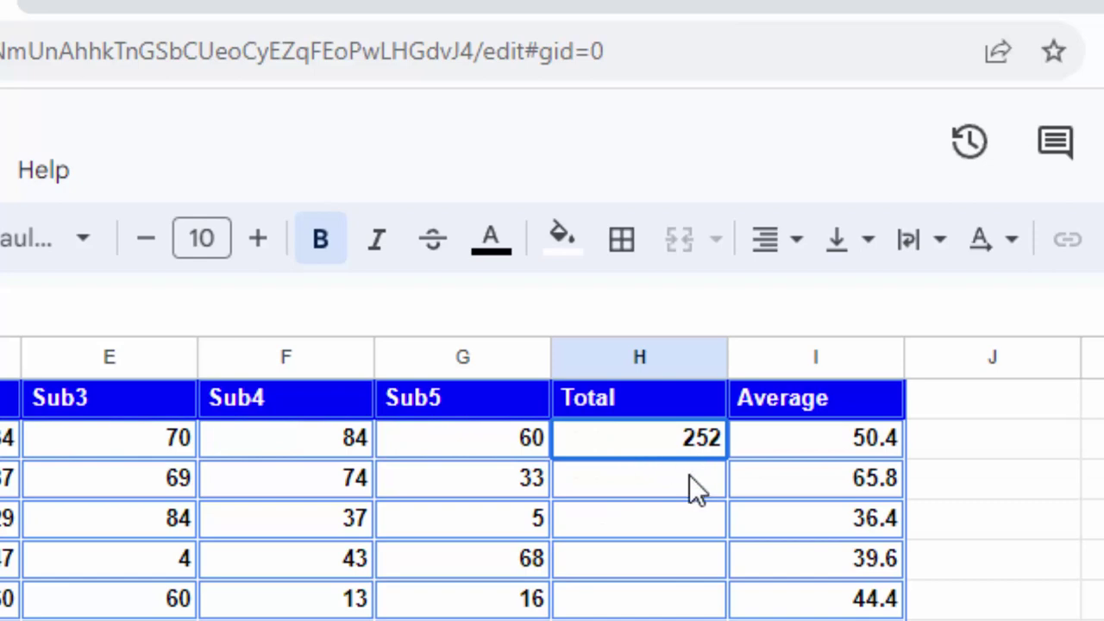
{"action": "key", "text": "Delete"}
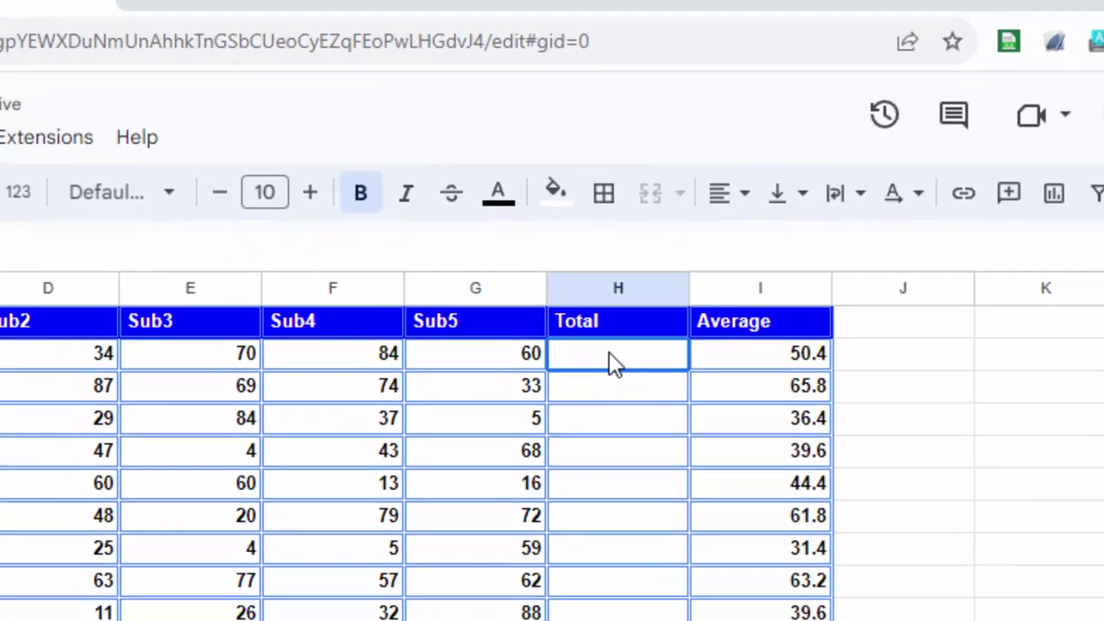
{"action": "key", "text": "Right"}
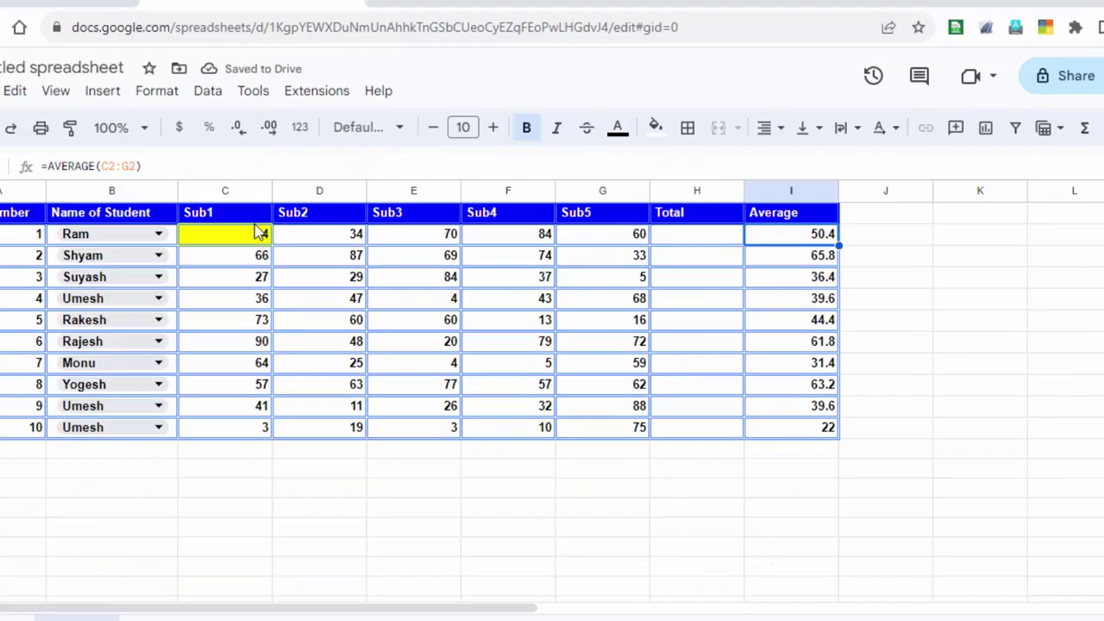
Sum Ram's marks C2:G2 into H2 (252) and autofill the totals for the remaining students.
{"action": "left_click", "coordinate": [254, 219]}
{"action": "left_click", "coordinate": [235, 236]}
{"action": "left_click_drag", "start_coordinate": [235, 238], "coordinate": [604, 237]}
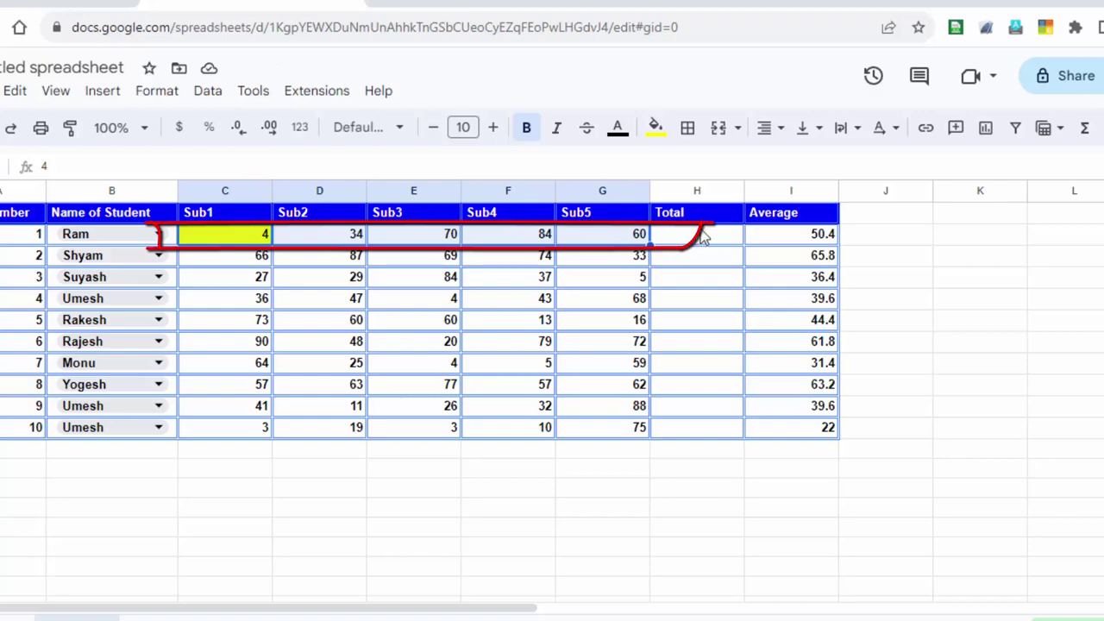
{"action": "left_click", "coordinate": [1080, 130]}
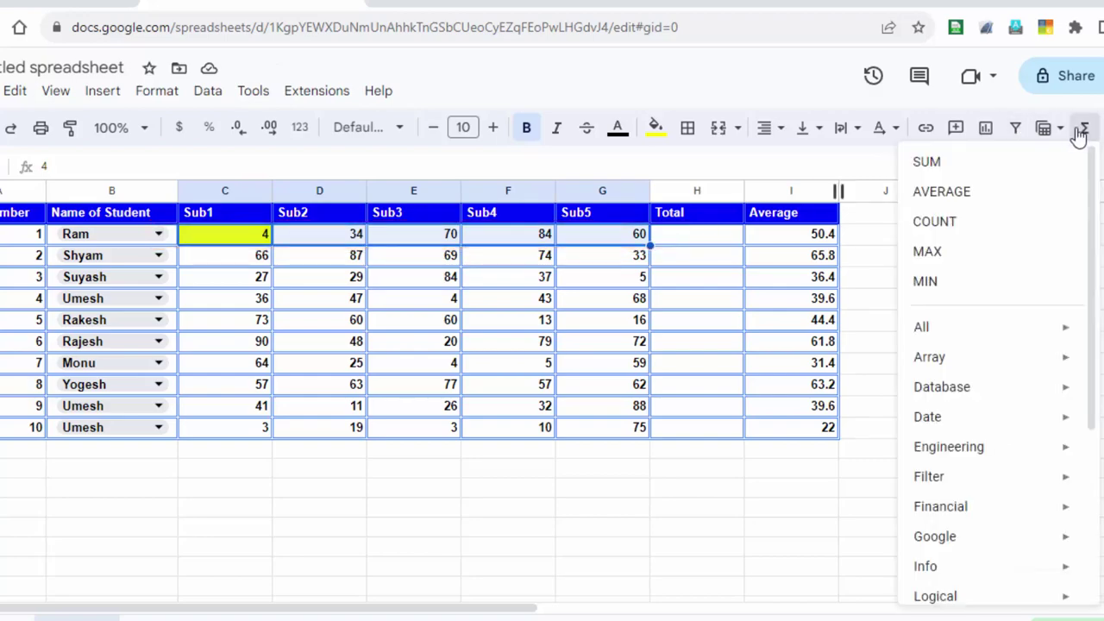
{"action": "left_click", "coordinate": [991, 166]}
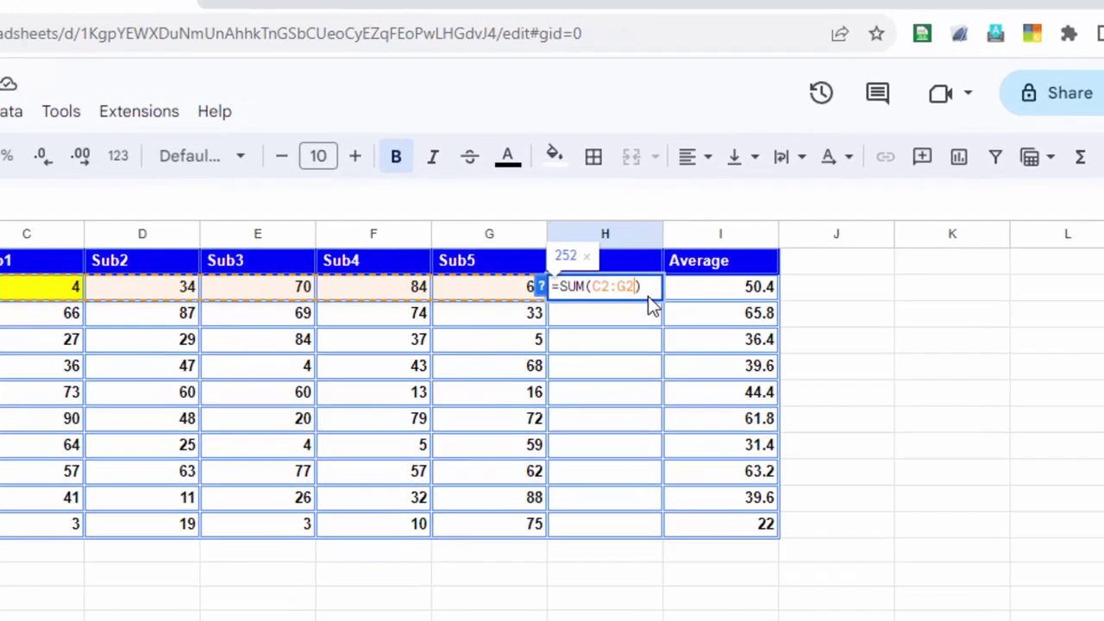
{"action": "key", "text": "Return"}
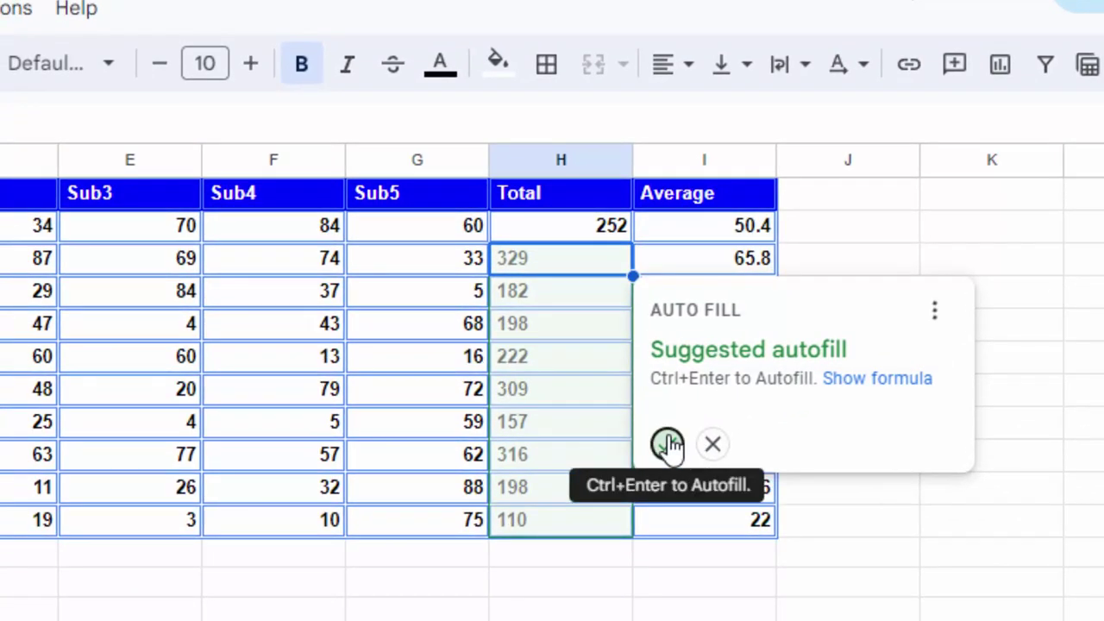
{"action": "left_click", "coordinate": [668, 444]}
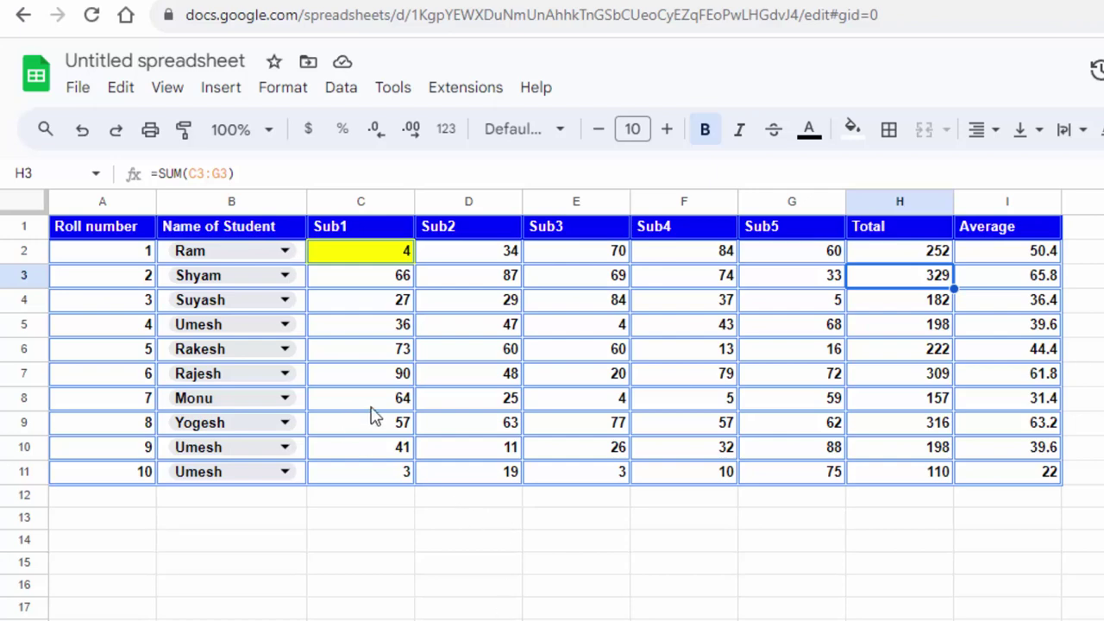
Enter 'Roll number' in C14 and 'Total' in D14.
{"action": "left_click", "coordinate": [370, 548]}
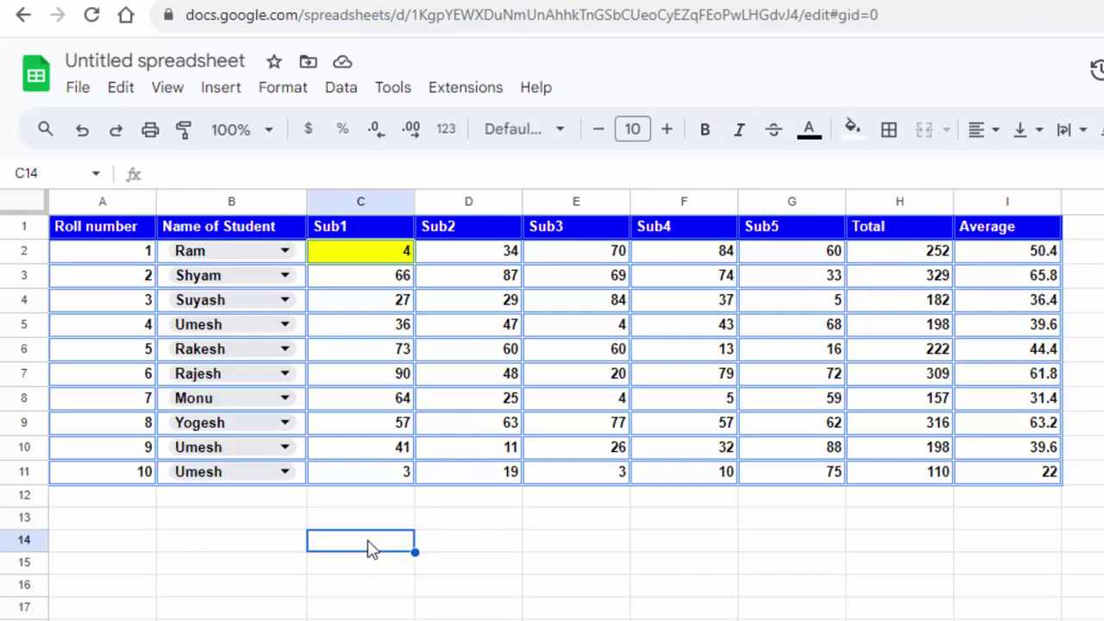
{"action": "type", "text": "Roll"}
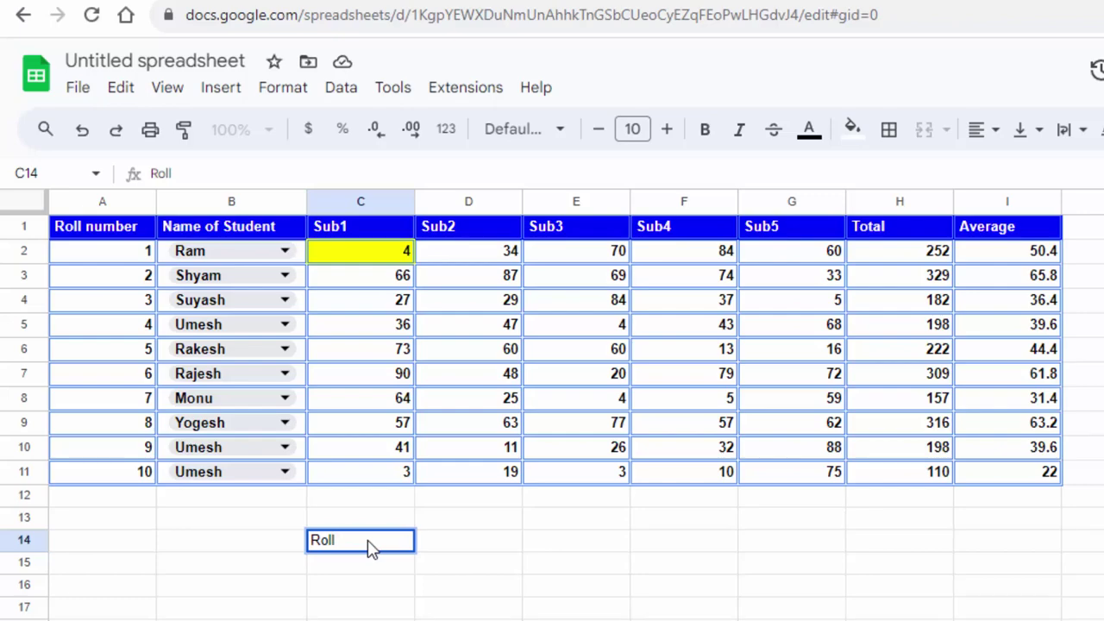
{"action": "type", "text": " number"}
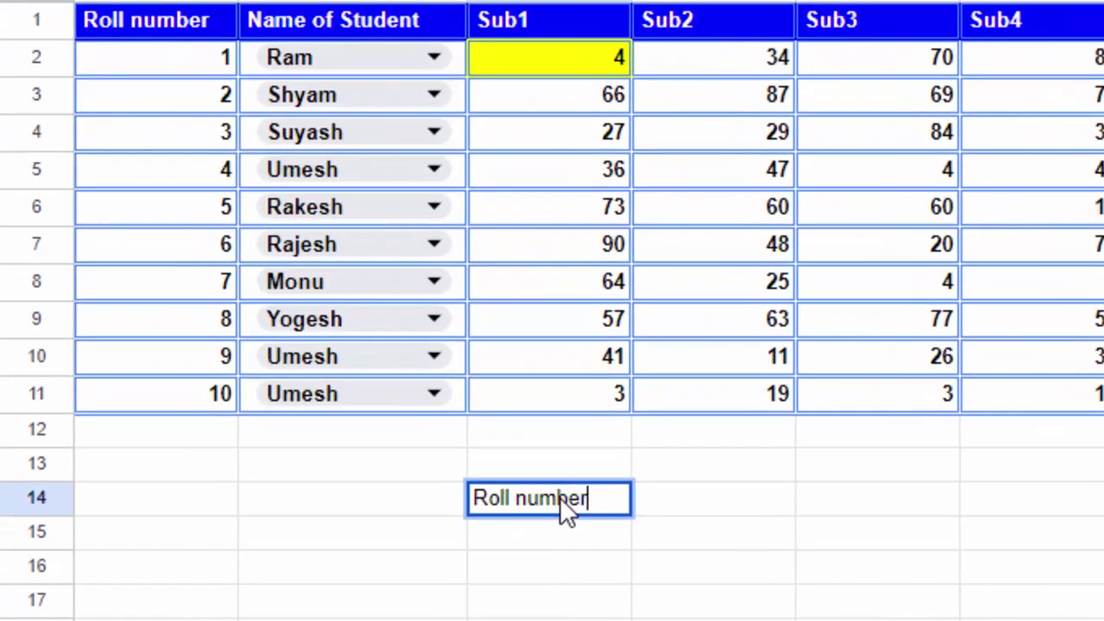
{"action": "key", "text": "Tab"}
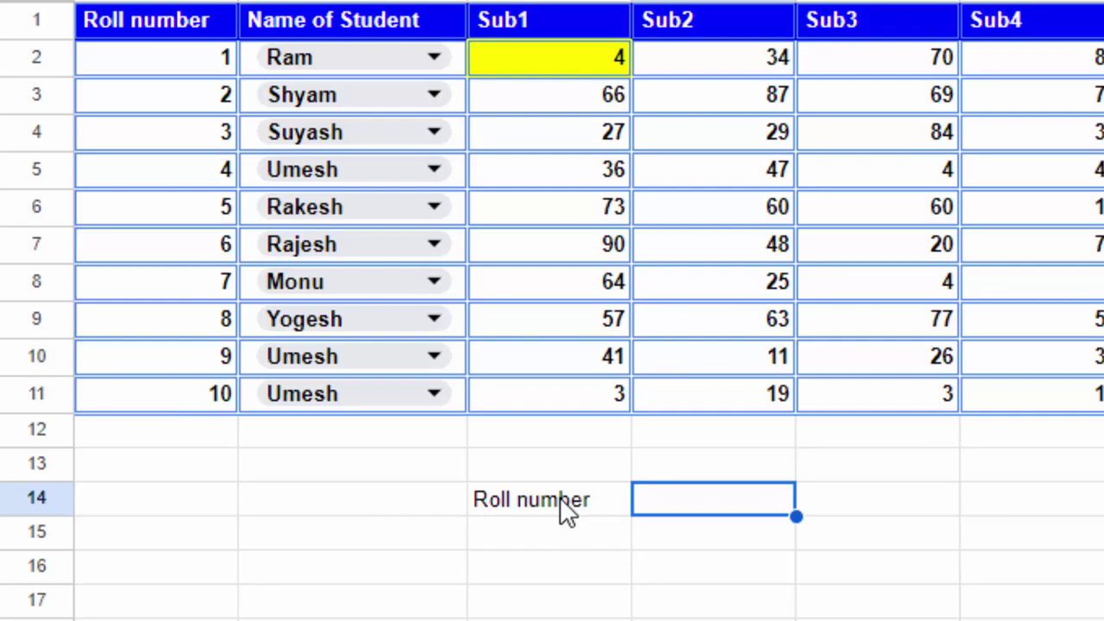
{"action": "type", "text": "Tot"}
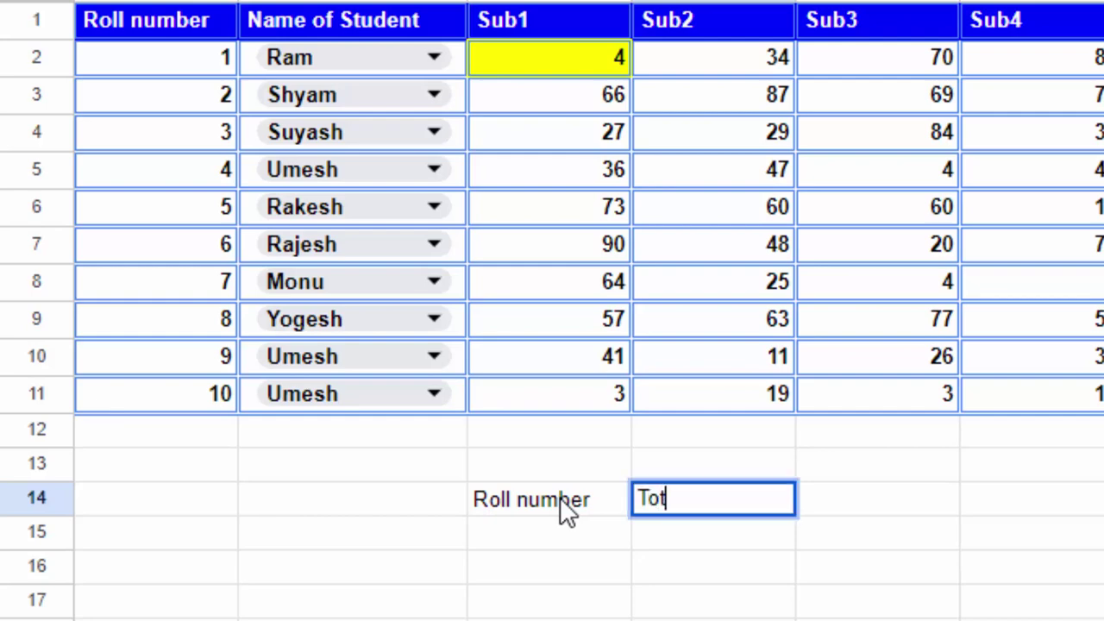
{"action": "type", "text": "al"}
{"action": "left_click", "coordinate": [546, 524]}
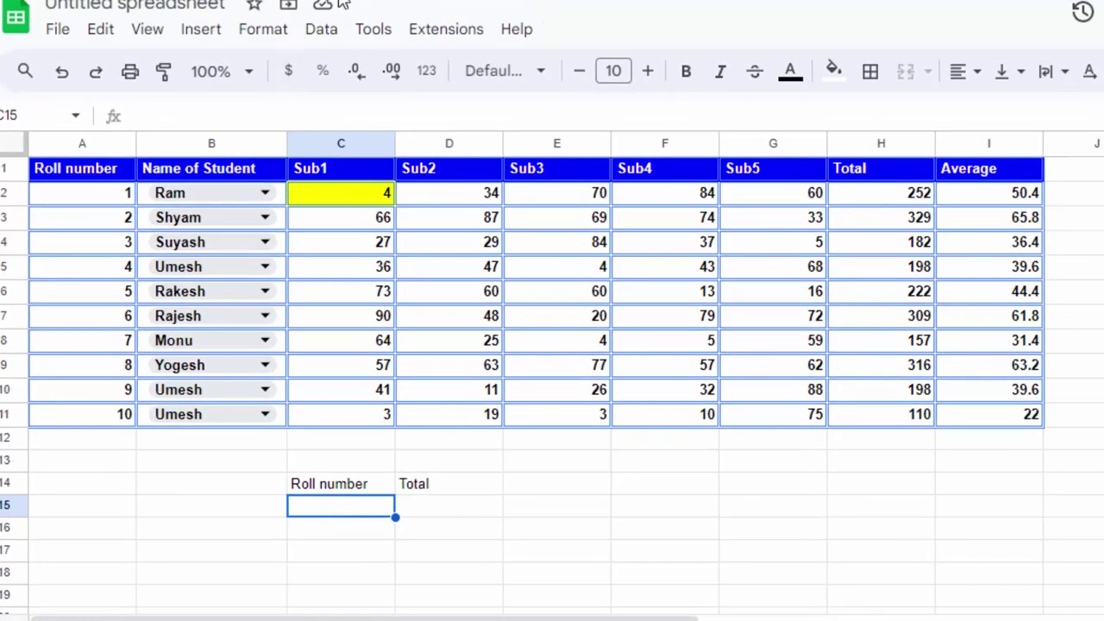
Give the input cell below the Roll number label a yellow fill.
{"action": "left_click", "coordinate": [320, 34]}
{"action": "left_click", "coordinate": [890, 597]}
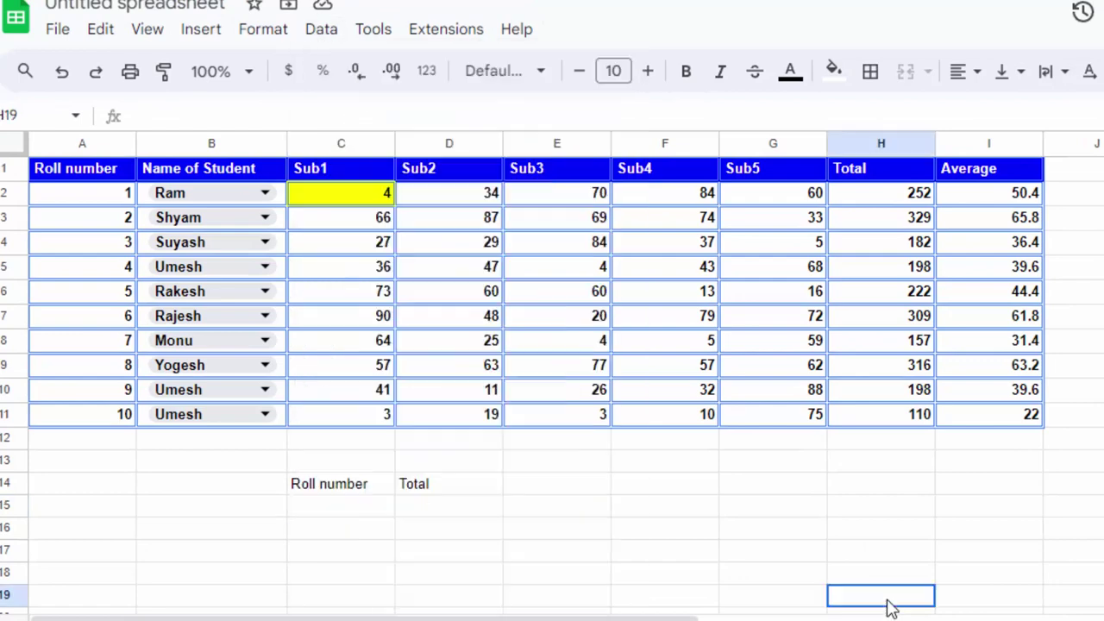
{"action": "left_click", "coordinate": [338, 510]}
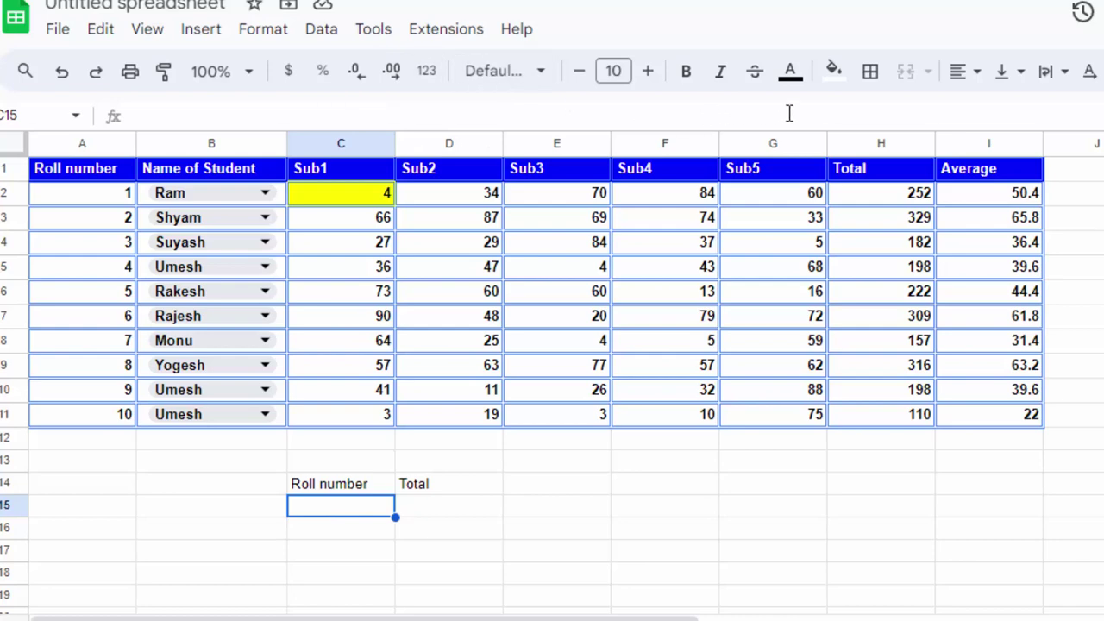
{"action": "left_click", "coordinate": [833, 73]}
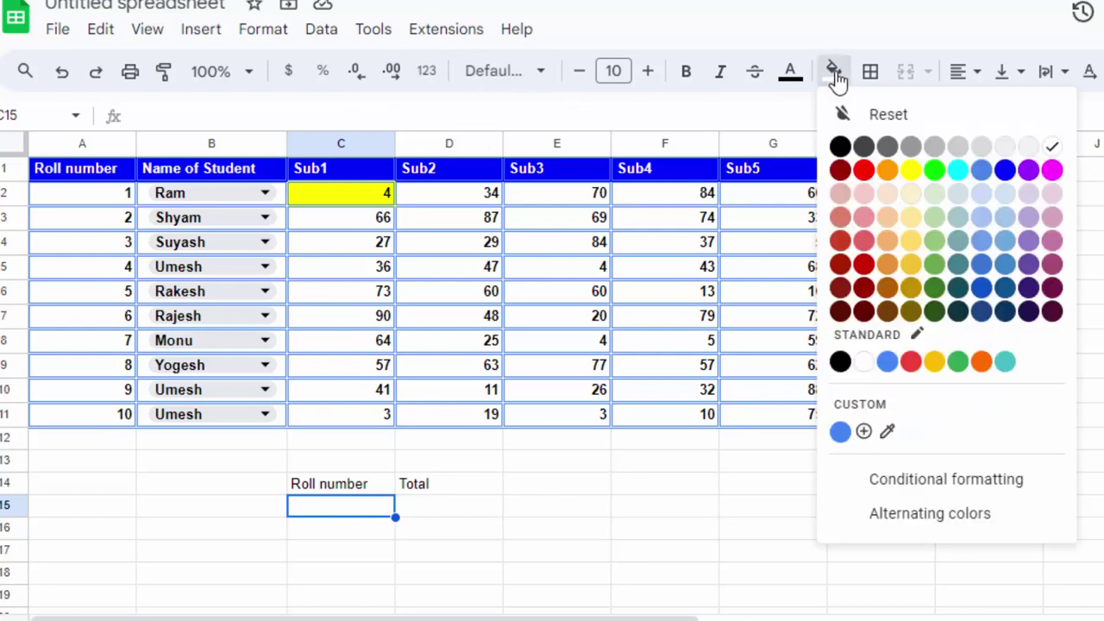
{"action": "left_click", "coordinate": [912, 172]}
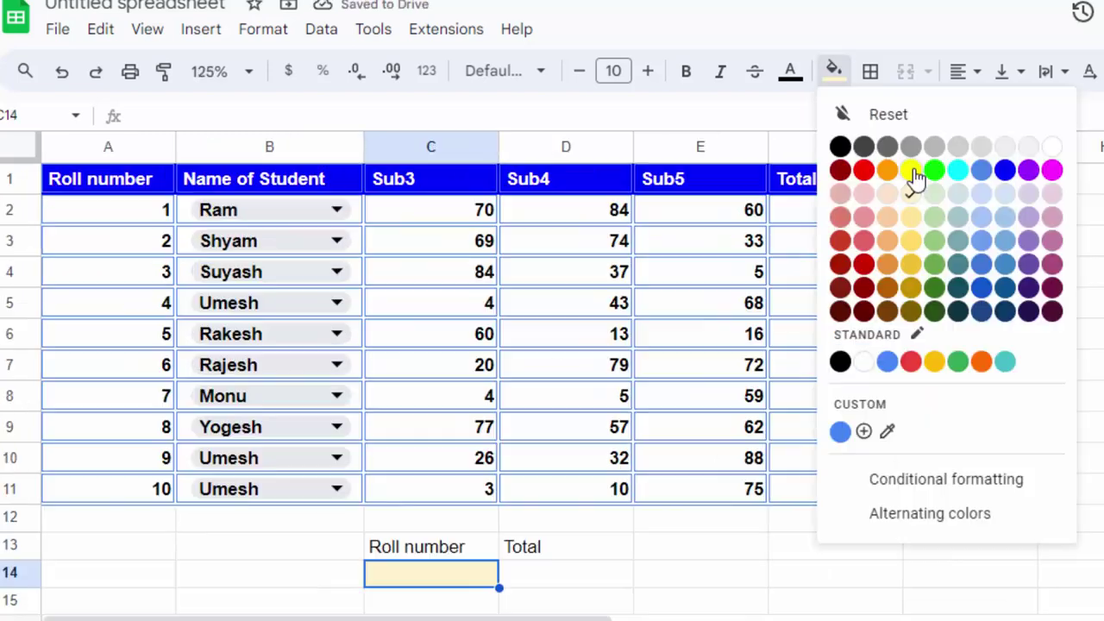
{"action": "left_click", "coordinate": [912, 178]}
{"action": "left_click", "coordinate": [605, 524]}
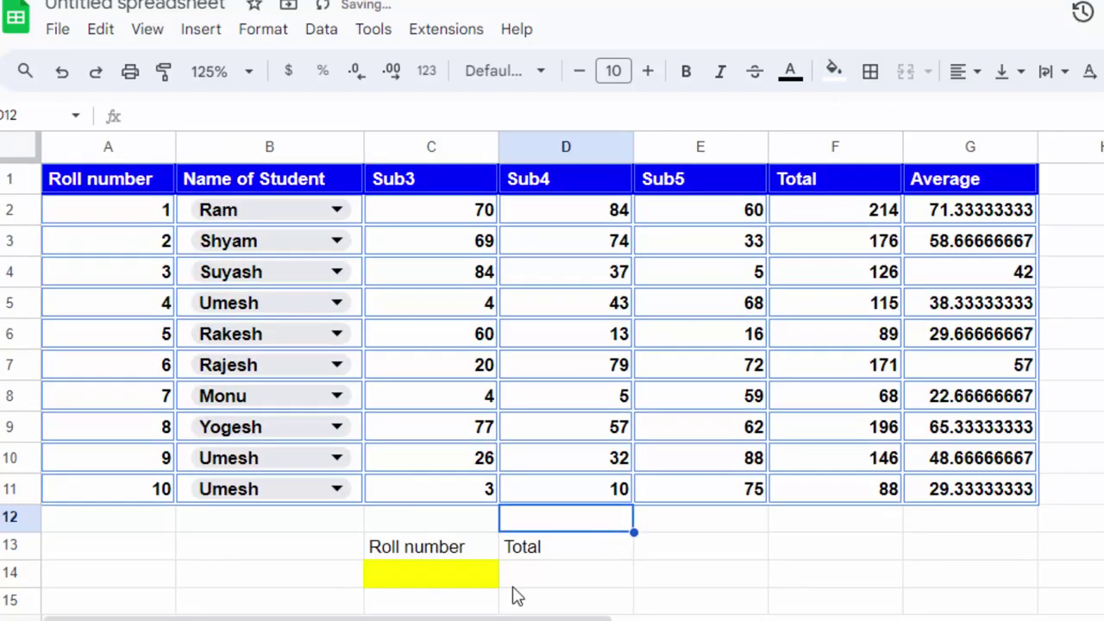
Enter =VLOOKUP(C14,$A$1:$G$11,6,0) in D14 to fetch the chosen roll number's total.
{"action": "left_click", "coordinate": [538, 577]}
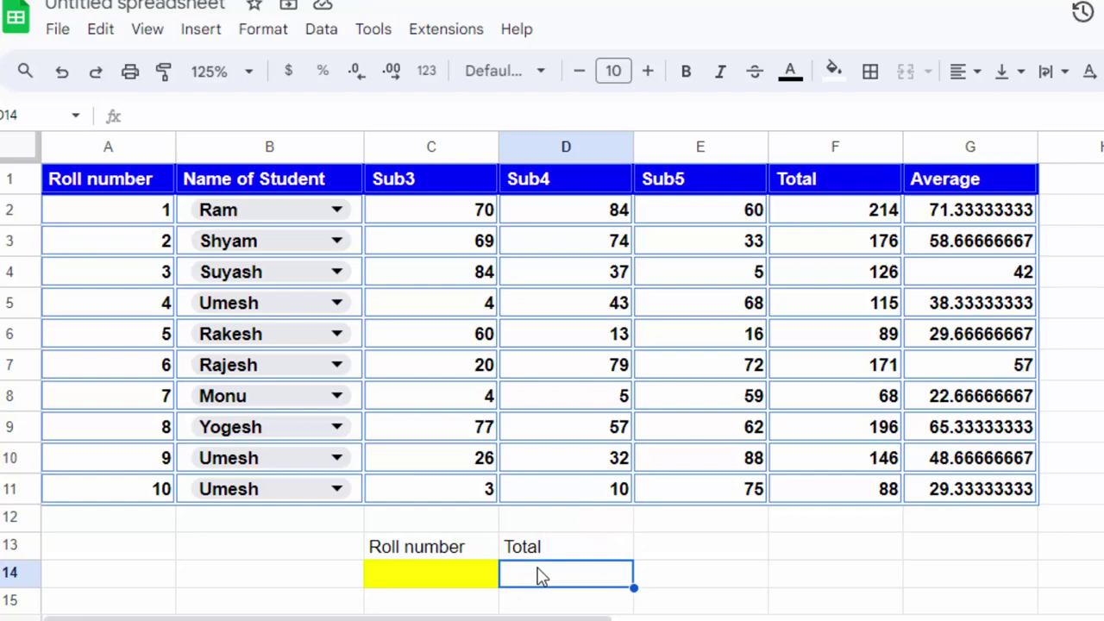
{"action": "type", "text": "=v"}
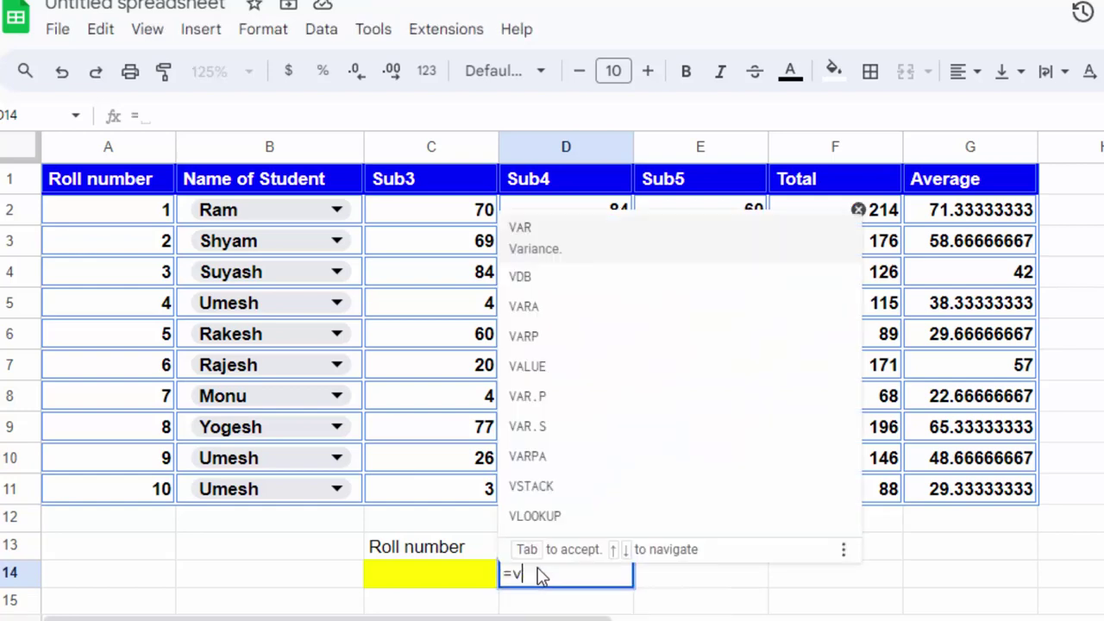
{"action": "type", "text": "loo"}
{"action": "key", "text": "Tab"}
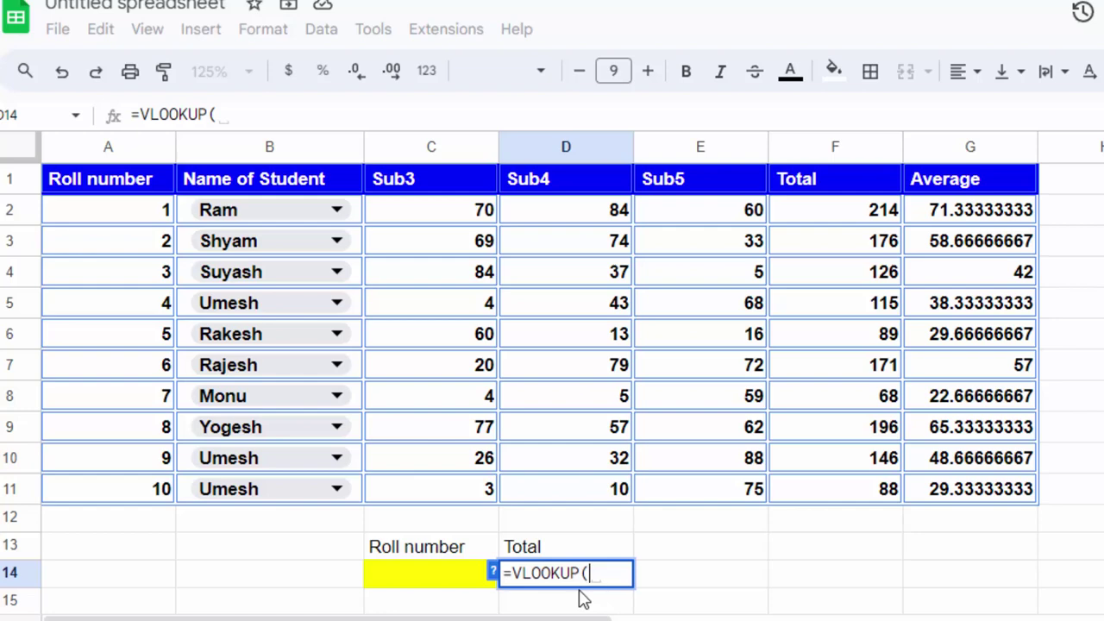
{"action": "mouse_move", "coordinate": [108, 146]}
{"action": "left_click", "coordinate": [392, 570]}
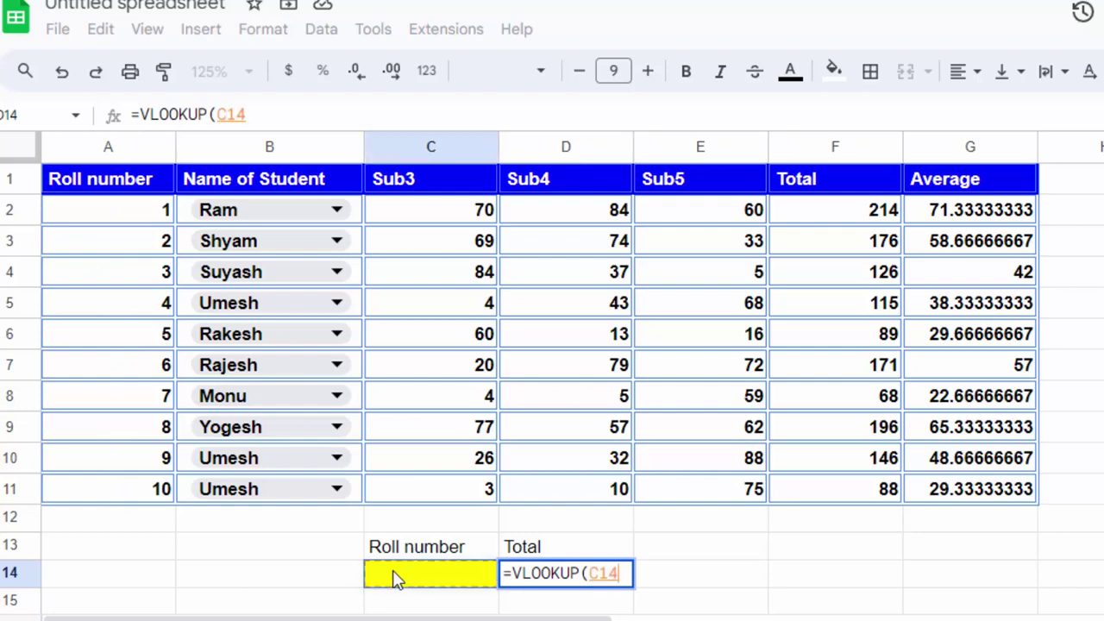
{"action": "type", "text": ","}
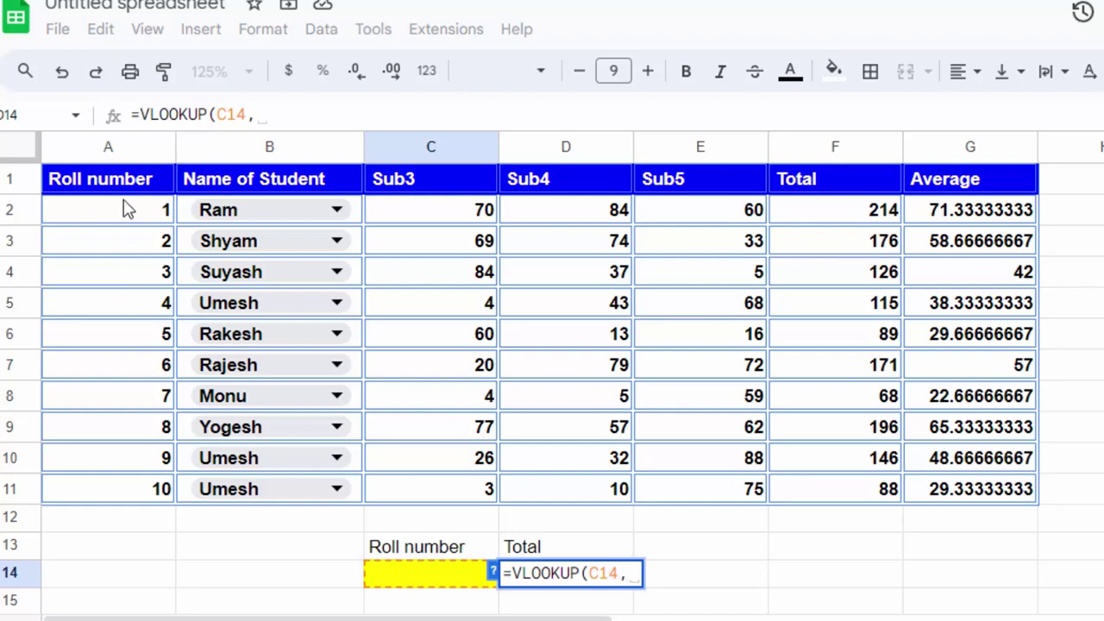
{"action": "mouse_move", "coordinate": [121, 184]}
{"action": "left_mouse_down"}
{"action": "mouse_move", "coordinate": [949, 485]}
{"action": "mouse_move", "coordinate": [965, 505]}
{"action": "left_mouse_up"}
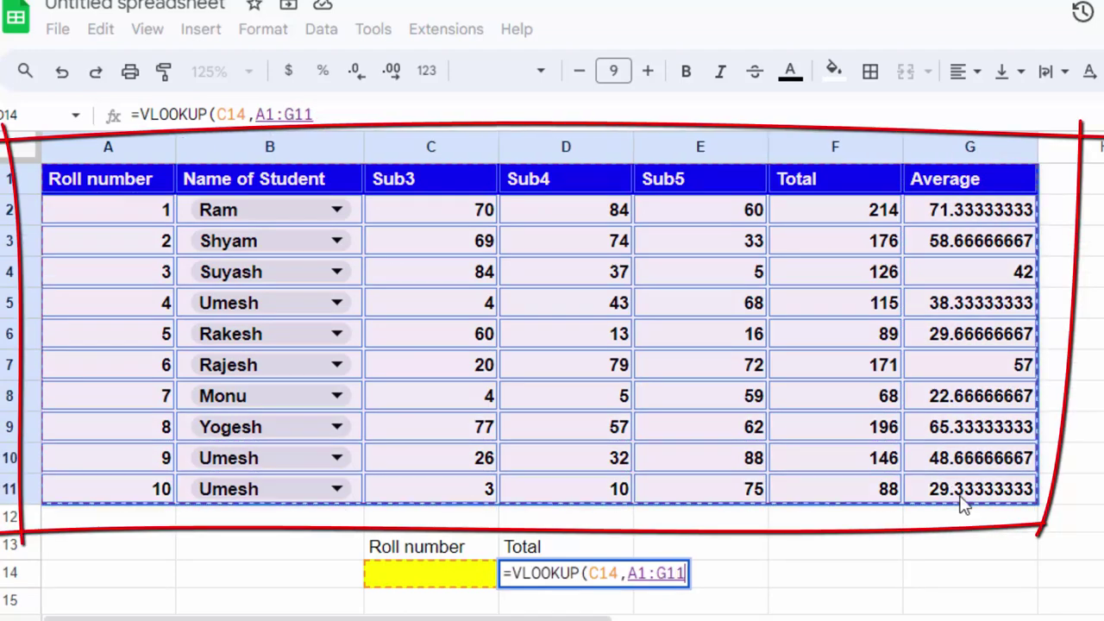
{"action": "key", "text": "F4"}
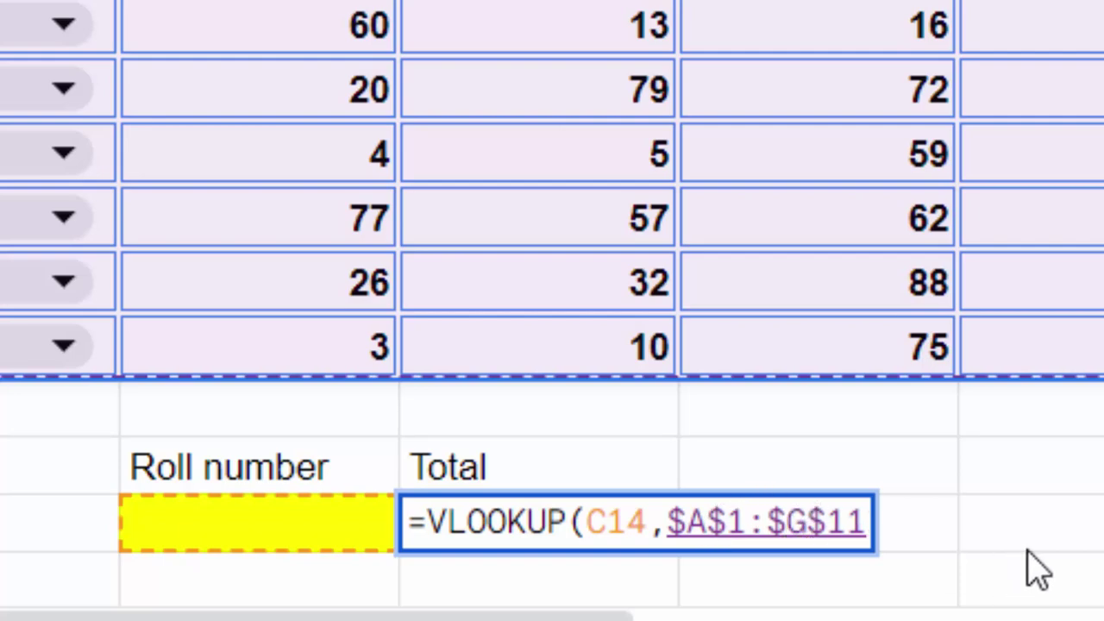
{"action": "type", "text": ","}
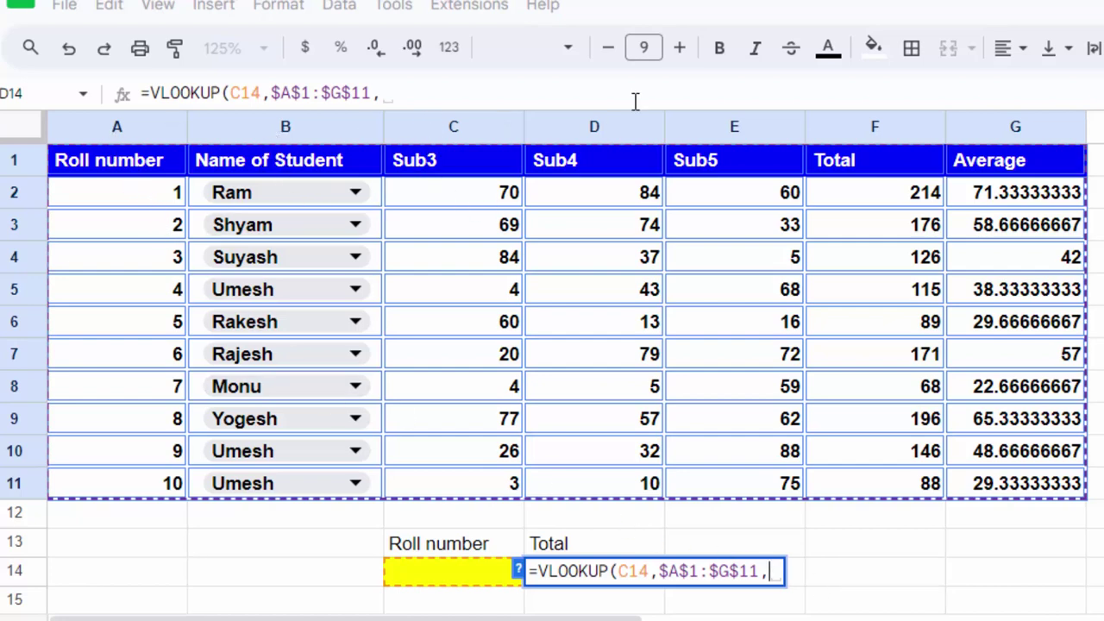
{"action": "mouse_move", "coordinate": [875, 127]}
{"action": "type", "text": "6"}
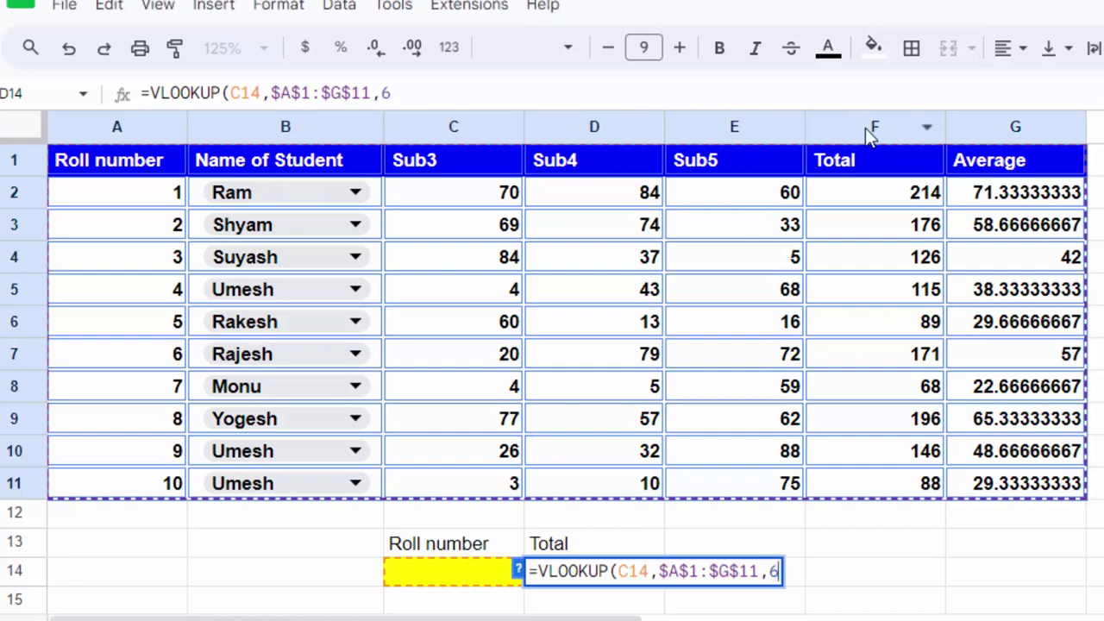
{"action": "type", "text": ",0"}
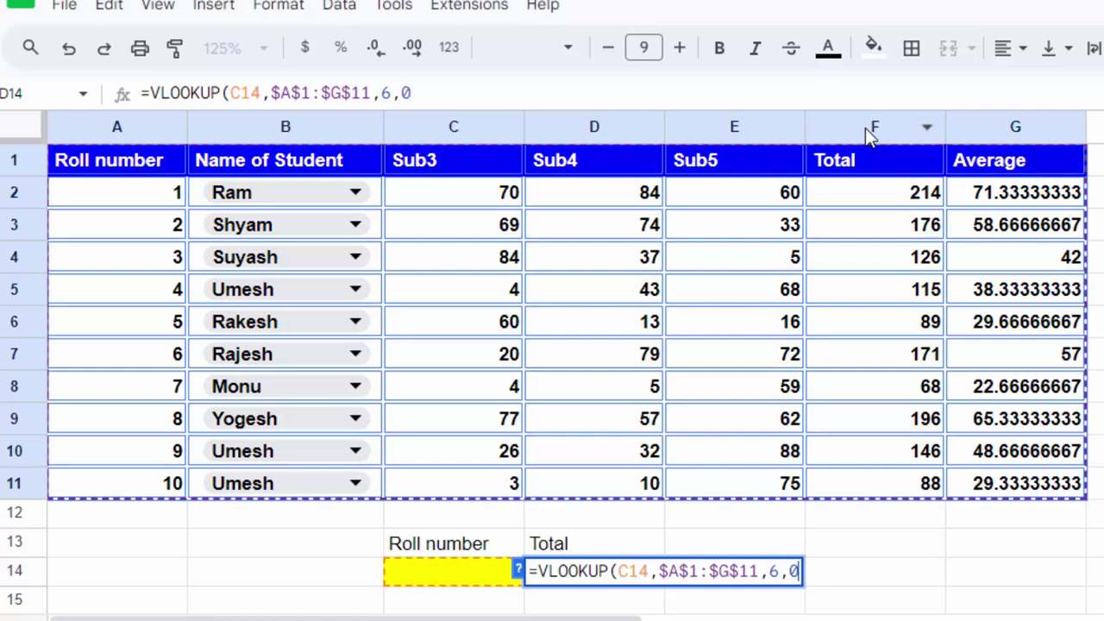
{"action": "type", "text": ")"}
{"action": "key", "text": "Return"}
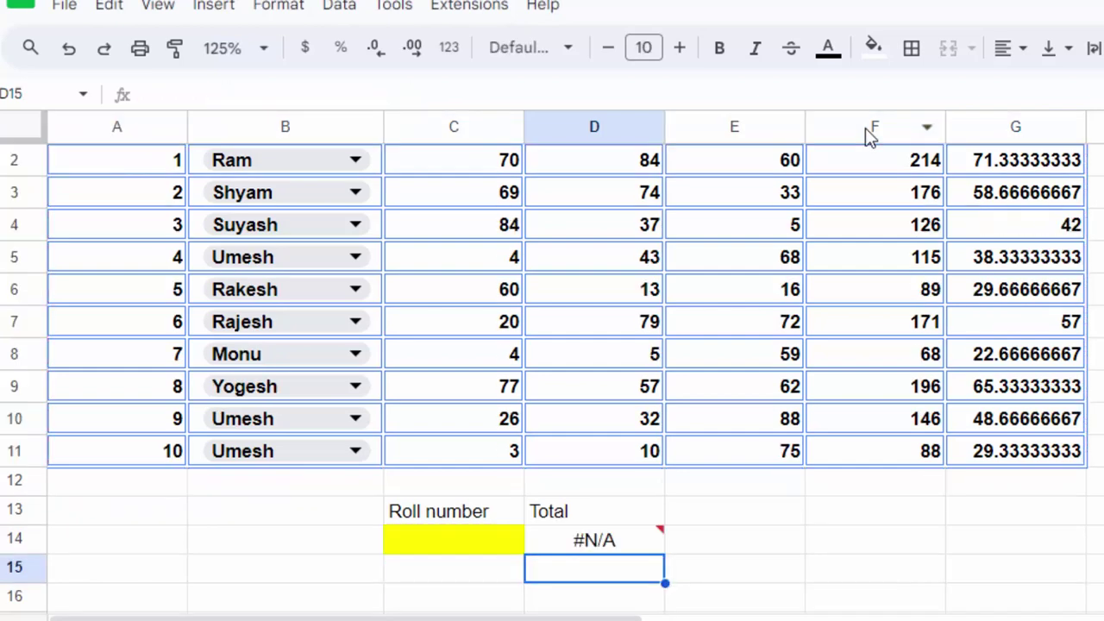
{"action": "left_click", "coordinate": [461, 557]}
Delete the existing B2:B11 name dropdown rule in Data validation.
{"action": "scroll", "coordinate": [462, 553], "scroll_direction": "up", "scroll_amount": 1}
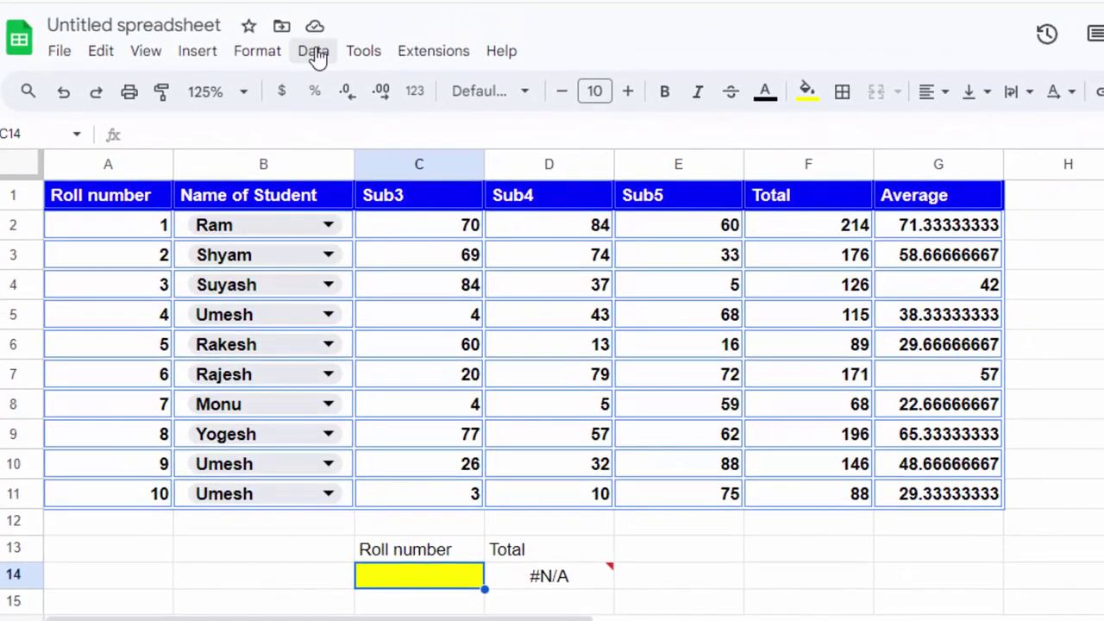
{"action": "left_click", "coordinate": [314, 51]}
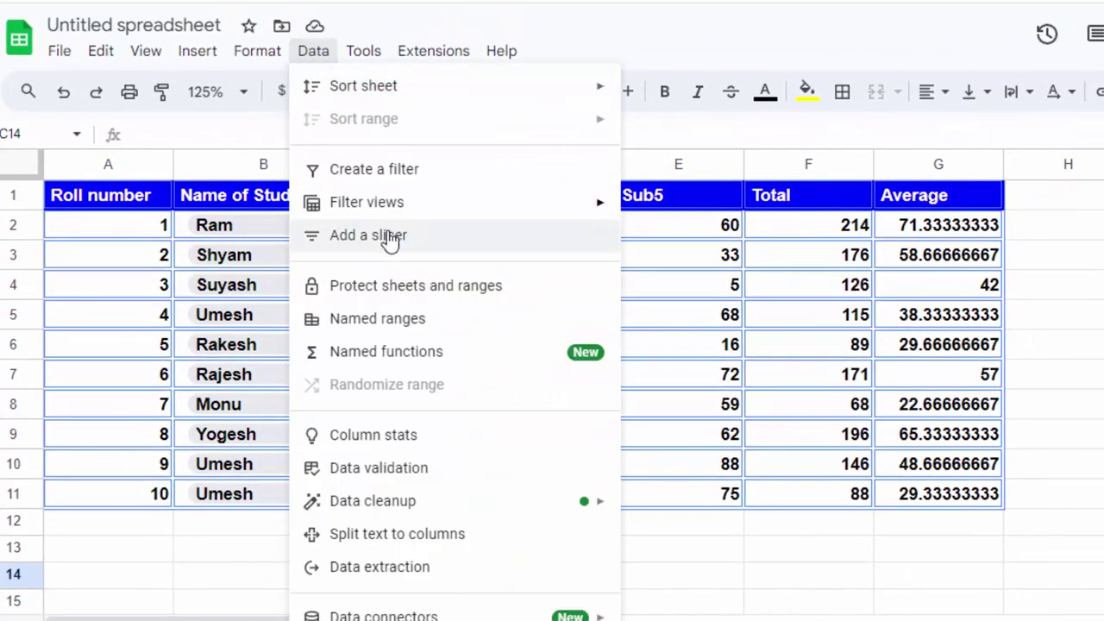
{"action": "left_click", "coordinate": [399, 470]}
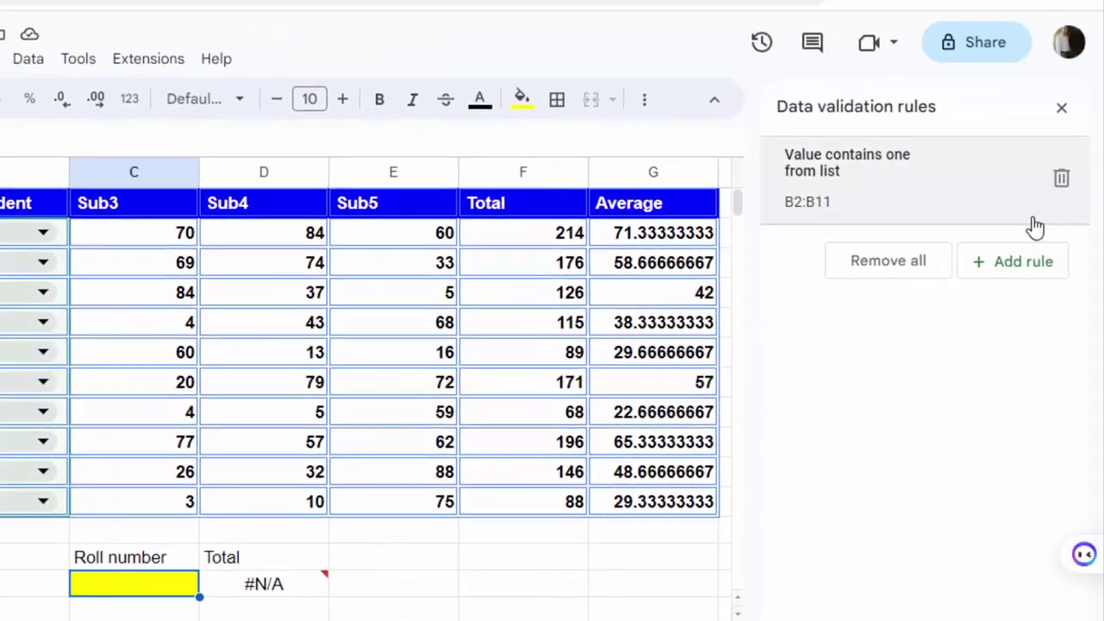
{"action": "left_click", "coordinate": [1062, 178]}
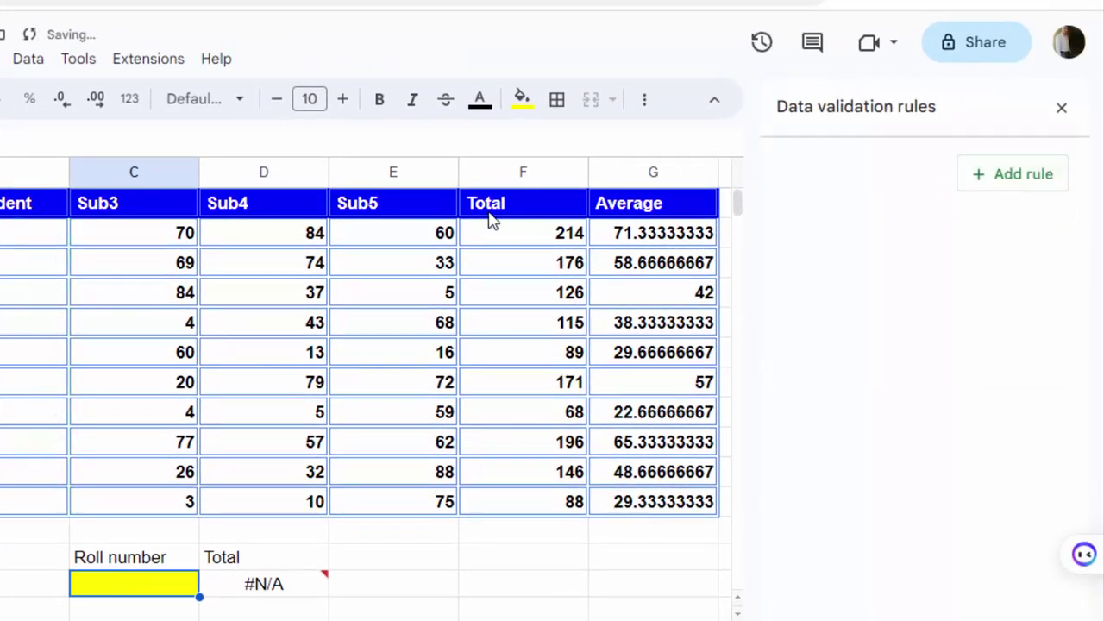
Add a Dropdown (from a range) rule for C14 sourced from roll numbers A2:A11.
{"action": "left_click", "coordinate": [1027, 176]}
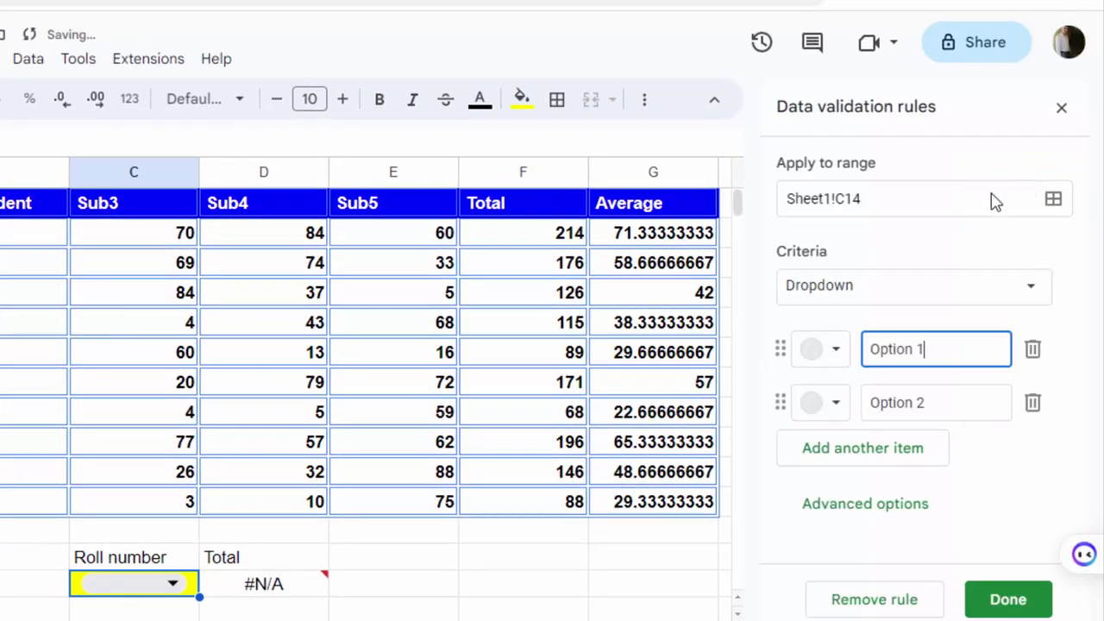
{"action": "left_click", "coordinate": [973, 298]}
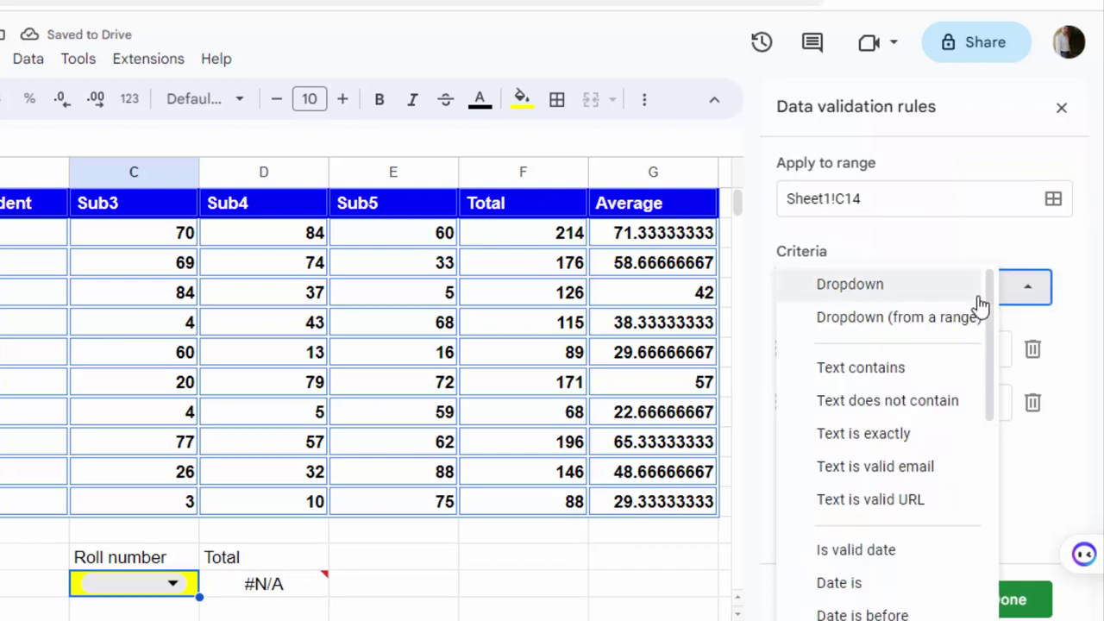
{"action": "left_click", "coordinate": [911, 325]}
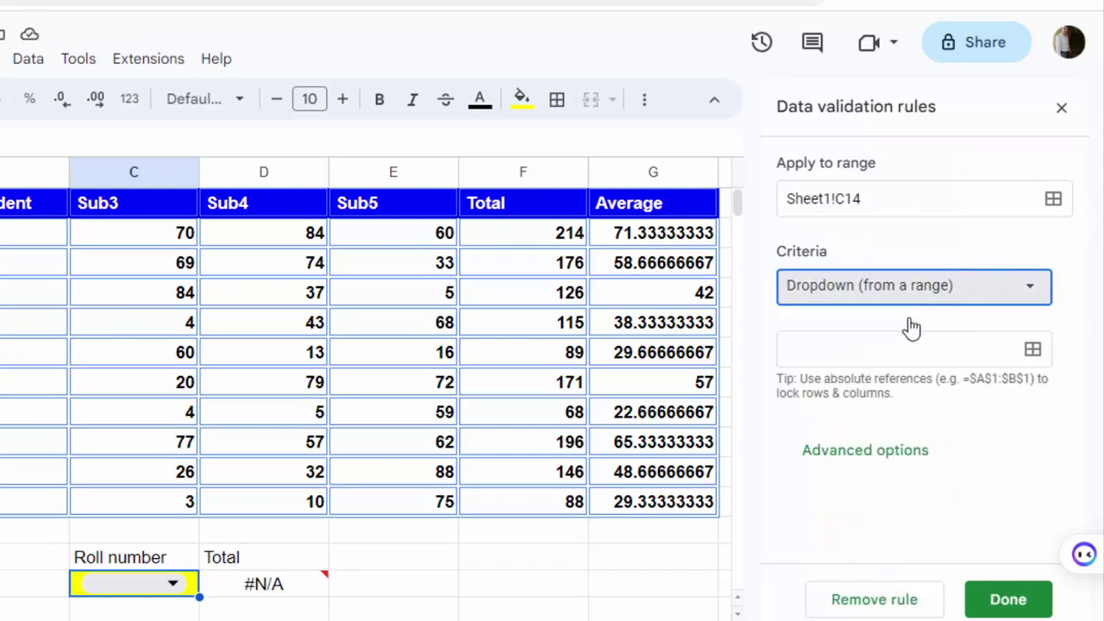
{"action": "left_click", "coordinate": [840, 342]}
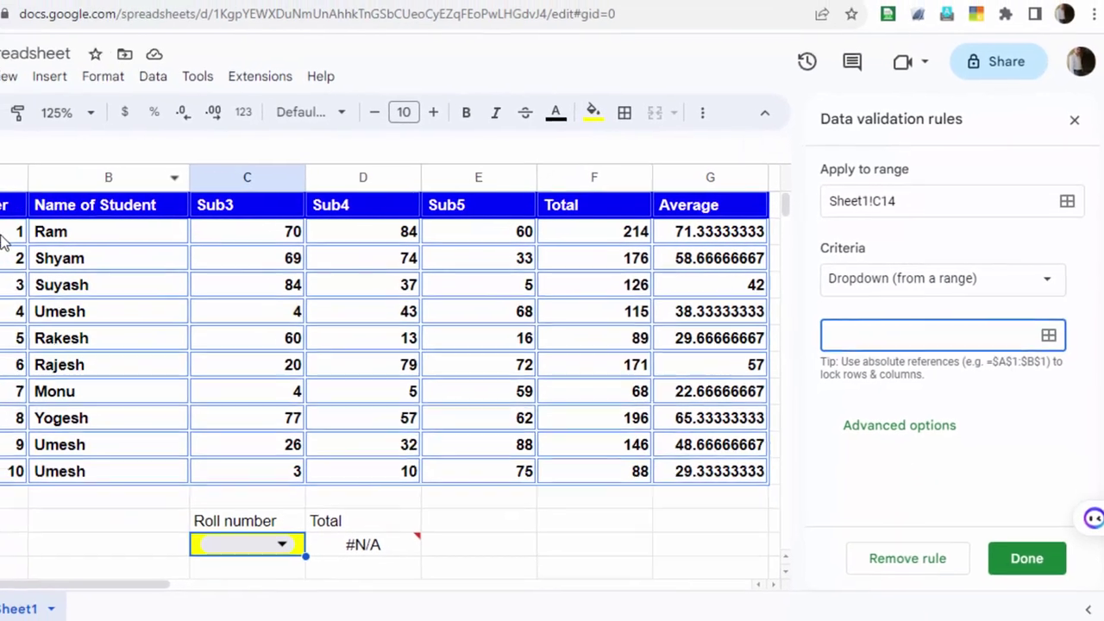
{"action": "left_click", "coordinate": [122, 239]}
{"action": "left_click_drag", "start_coordinate": [123, 239], "coordinate": [121, 444]}
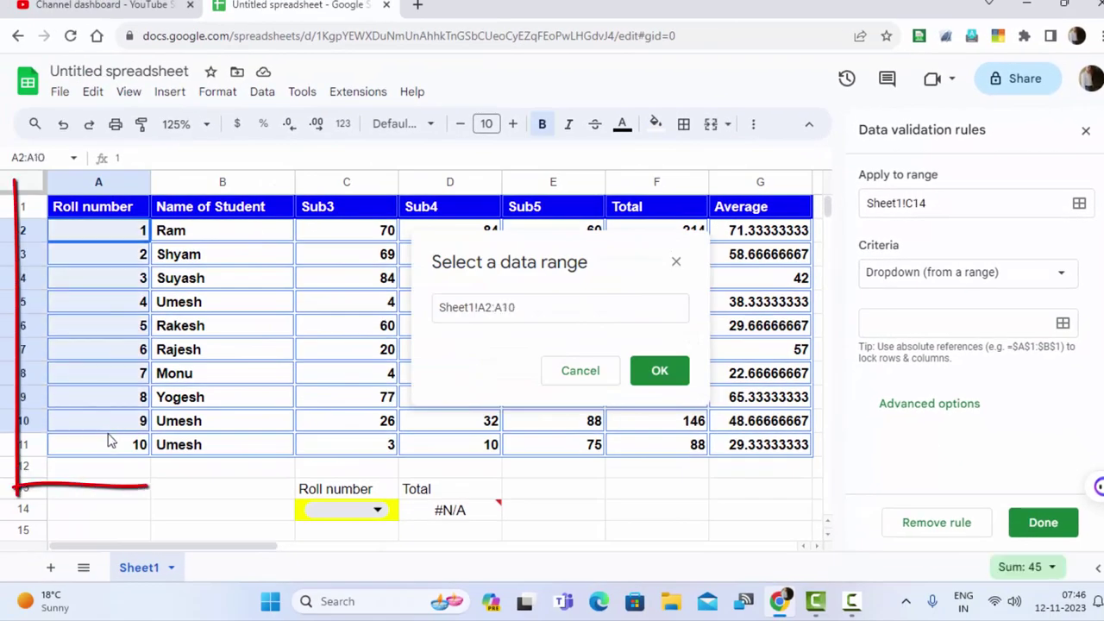
{"action": "left_click", "coordinate": [660, 371]}
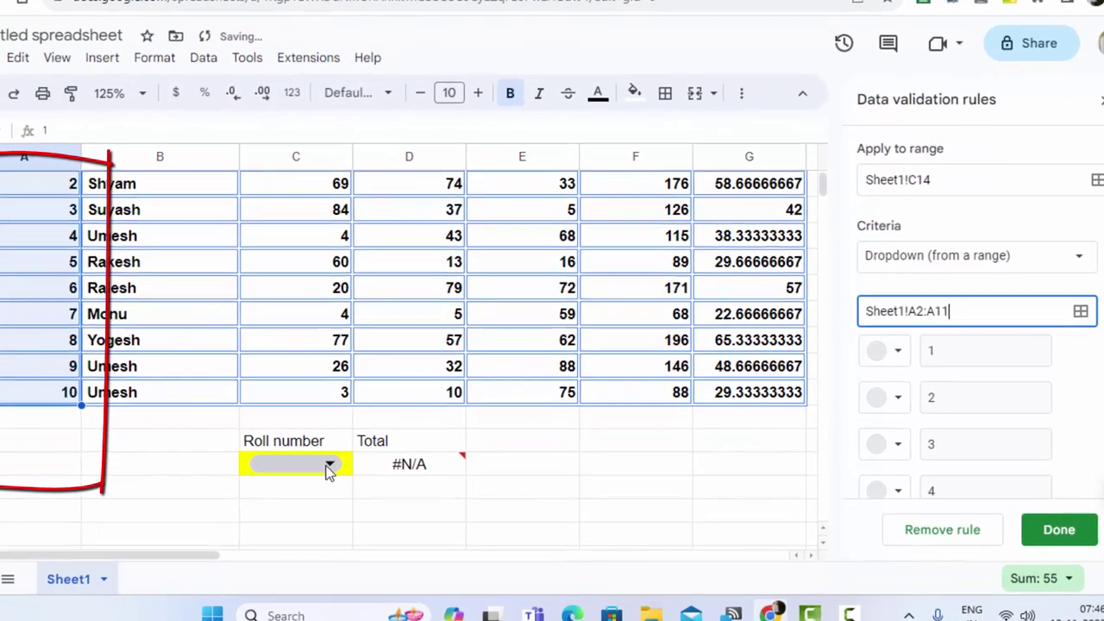
Choose roll number 1 in the C14 dropdown so Total shows 214.
{"action": "left_click", "coordinate": [376, 510]}
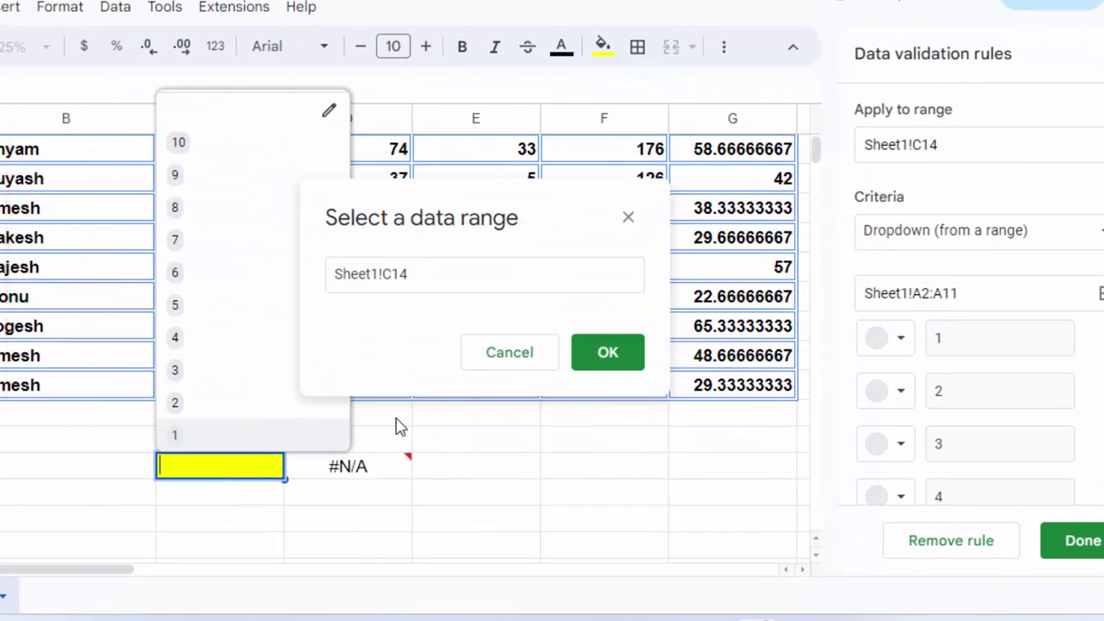
{"action": "left_click", "coordinate": [470, 357]}
{"action": "mouse_move", "coordinate": [348, 466]}
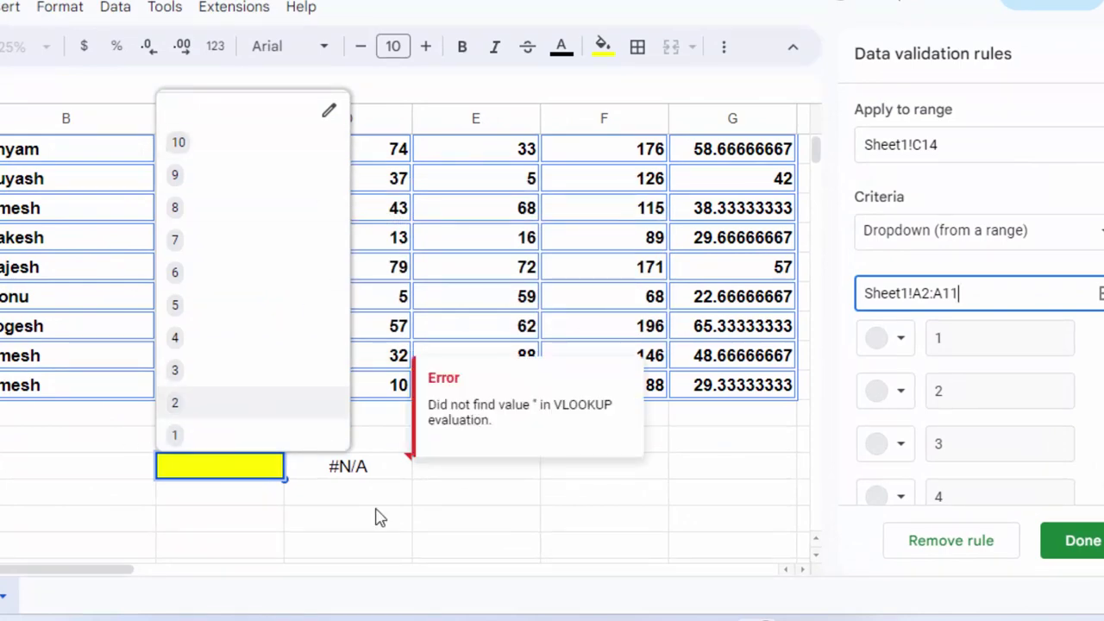
{"action": "scroll", "coordinate": [501, 569], "scroll_direction": "right", "scroll_amount": 1}
{"action": "scroll", "coordinate": [414, 552], "scroll_direction": "right", "scroll_amount": 5}
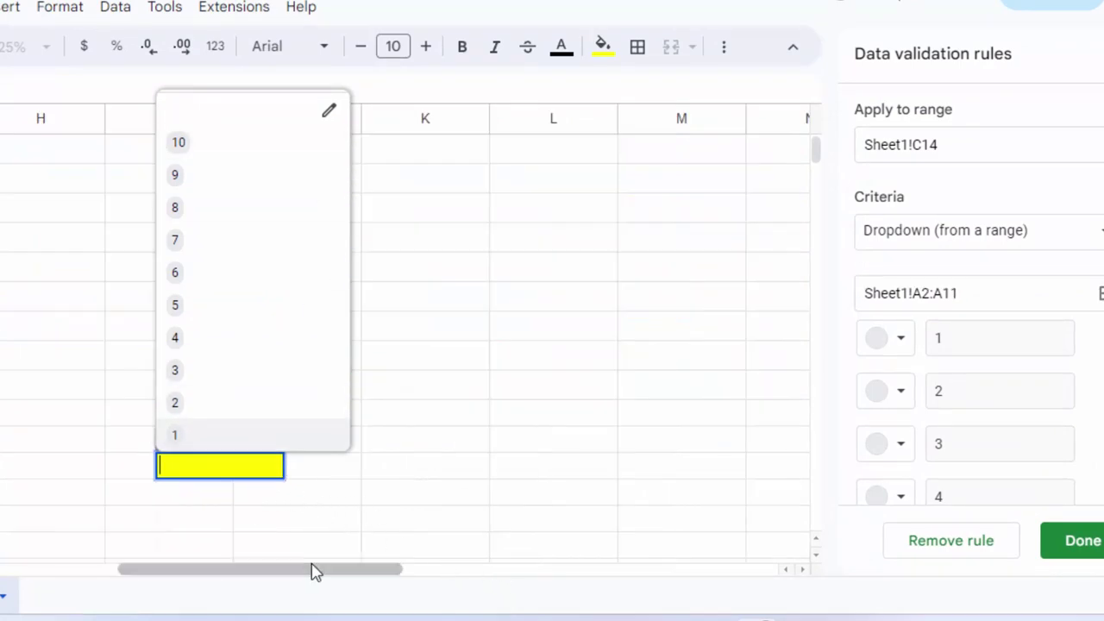
{"action": "left_click_drag", "start_coordinate": [249, 576], "coordinate": [0, 572]}
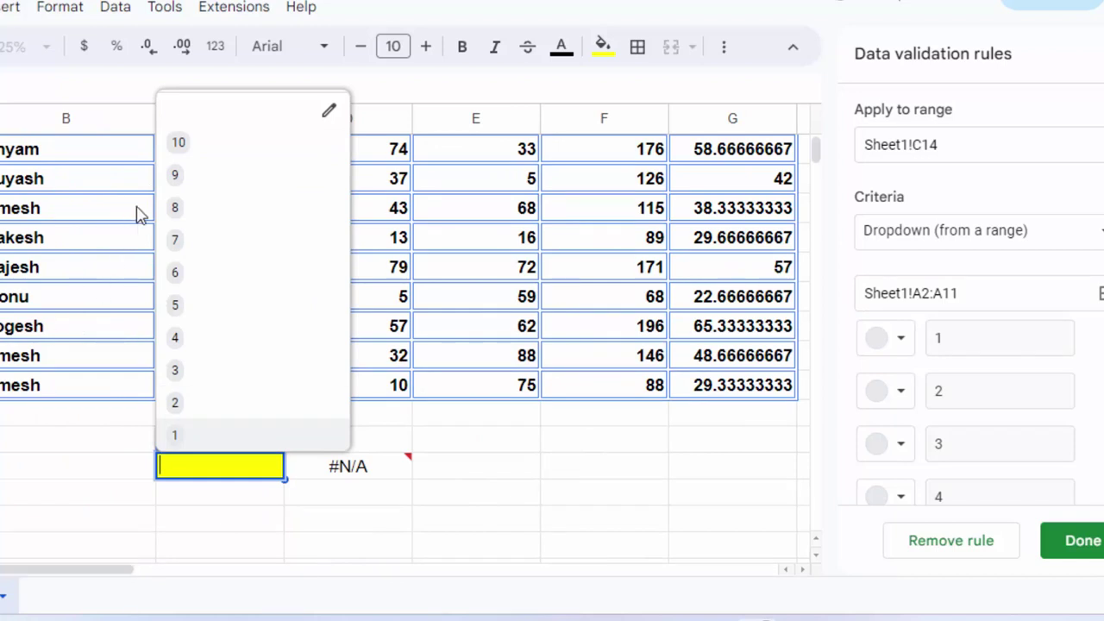
{"action": "left_click", "coordinate": [171, 436]}
Format D14 with a black fill and white text so the 214 stands out.
{"action": "scroll", "coordinate": [346, 500], "scroll_direction": "up", "scroll_amount": 1}
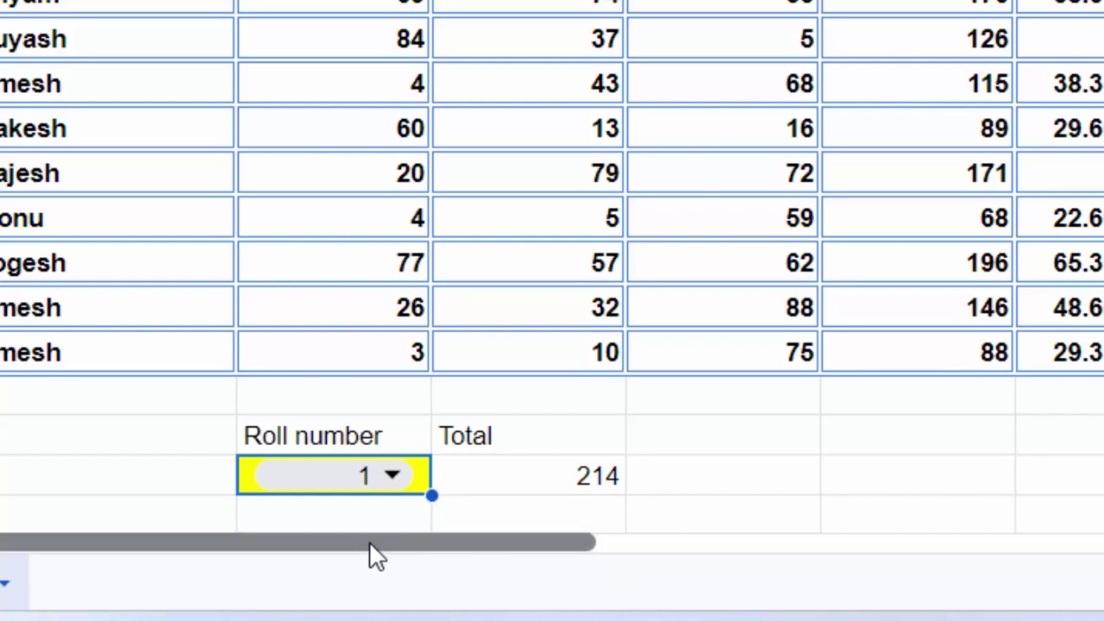
{"action": "left_click", "coordinate": [502, 476]}
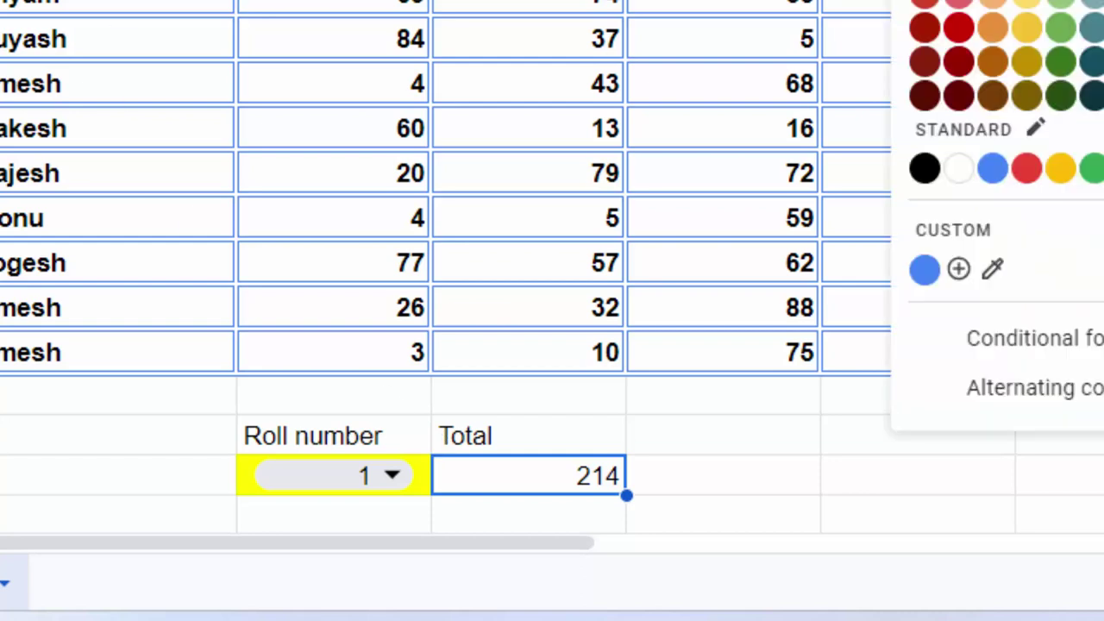
{"action": "left_click", "coordinate": [924, 167]}
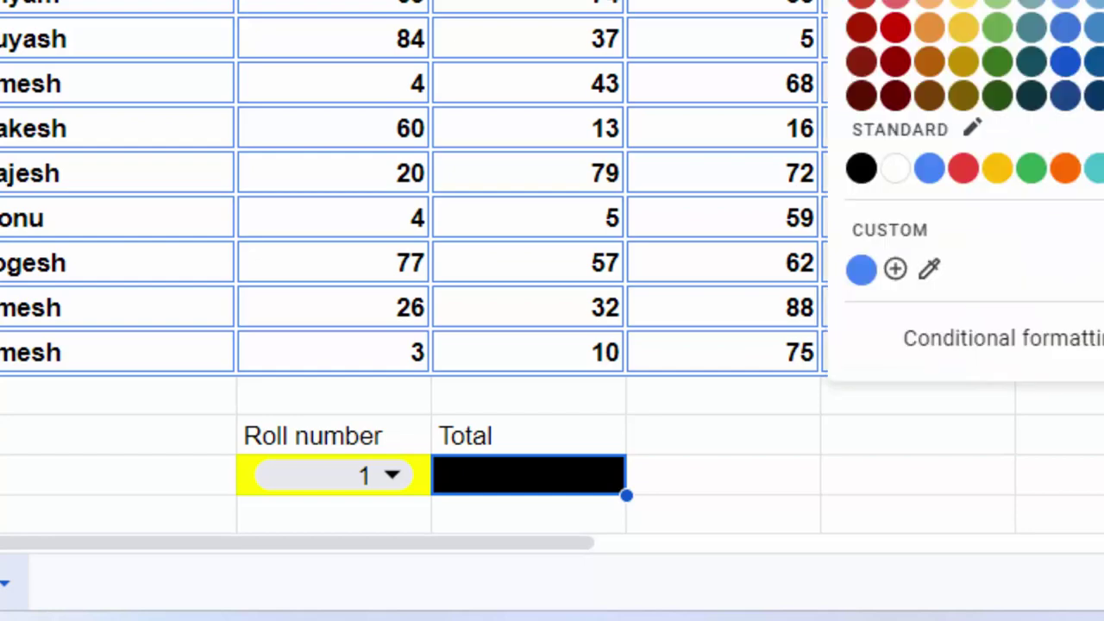
{"action": "left_click", "coordinate": [895, 167]}
{"action": "left_click", "coordinate": [906, 445]}
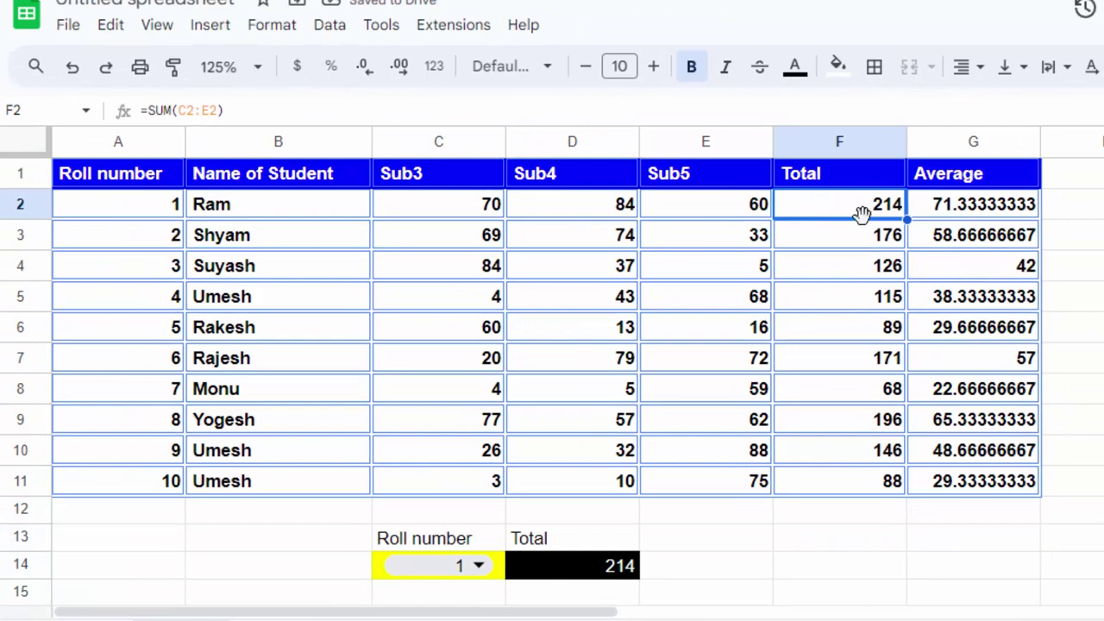
Fill Ram's total cell F2 bright green.
{"action": "left_click", "coordinate": [838, 69]}
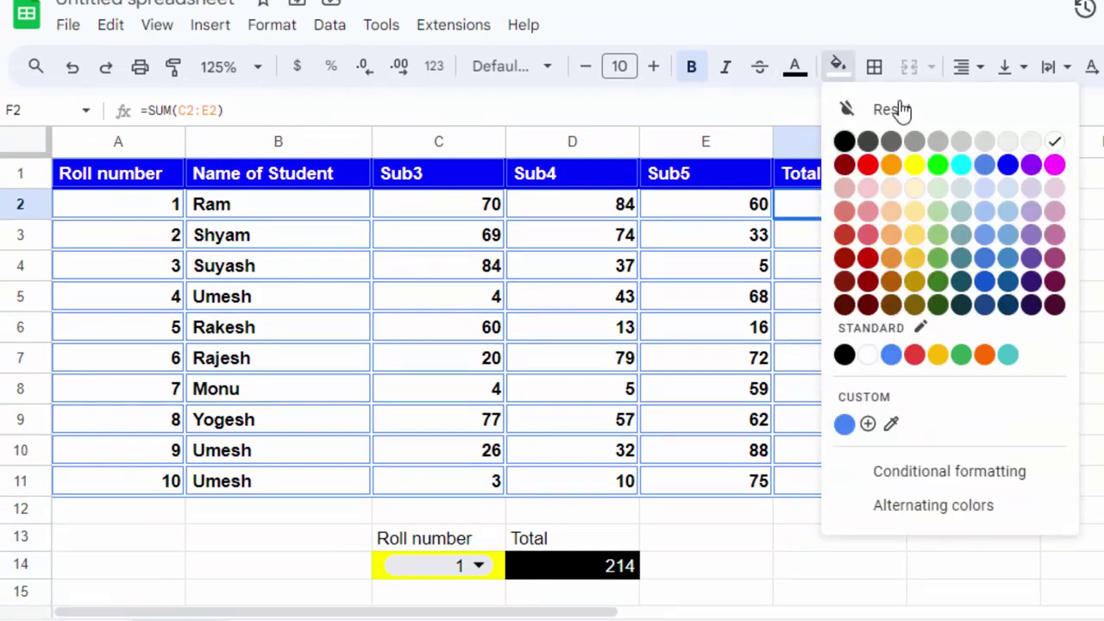
{"action": "left_click", "coordinate": [940, 166]}
{"action": "left_click", "coordinate": [863, 235]}
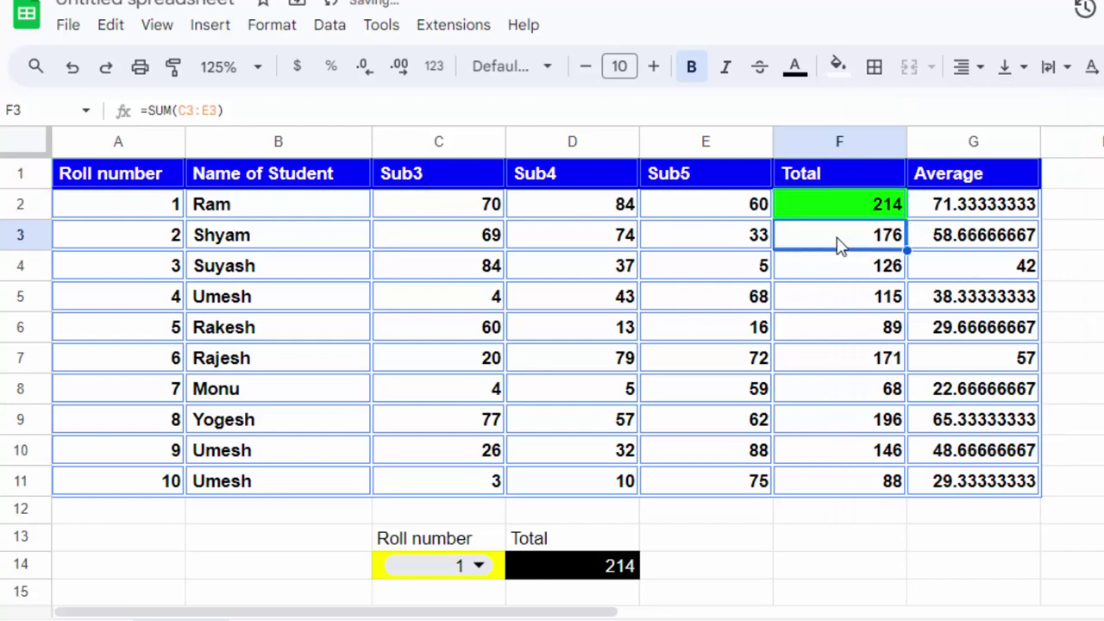
Switch the C14 dropdown to roll number 10 so Total shows 88.
{"action": "left_click", "coordinate": [479, 565]}
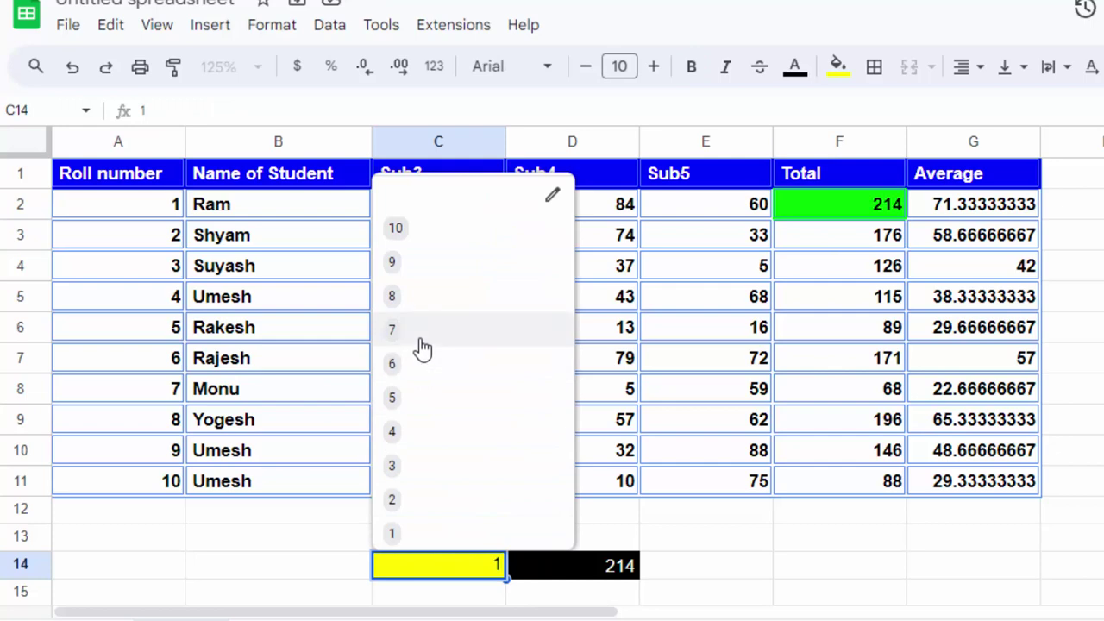
{"action": "left_click", "coordinate": [437, 247]}
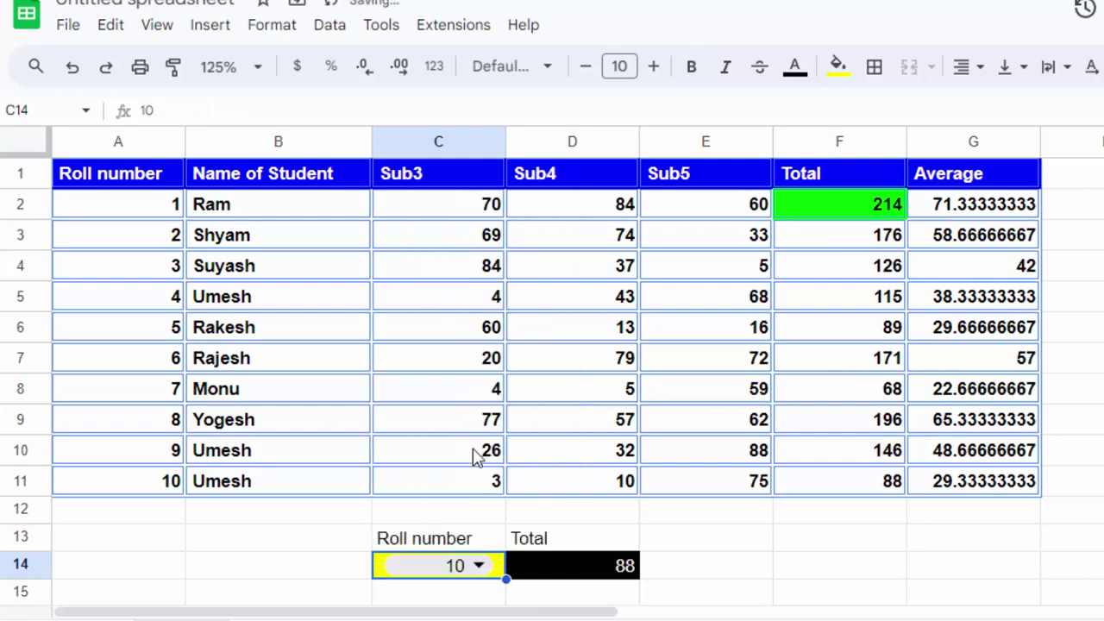
{"action": "left_click", "coordinate": [567, 579]}
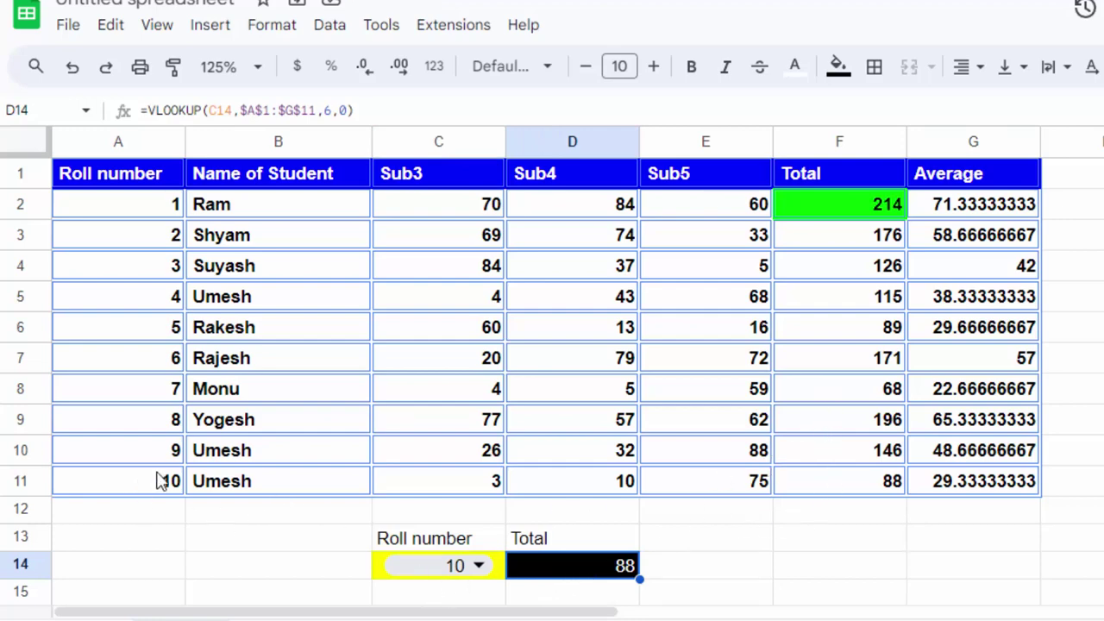
Highlight row 11 (A11:F11), roll number 10, with a gold fill.
{"action": "mouse_move", "coordinate": [159, 480]}
{"action": "left_mouse_down"}
{"action": "mouse_move", "coordinate": [537, 501]}
{"action": "mouse_move", "coordinate": [835, 481]}
{"action": "left_mouse_up"}
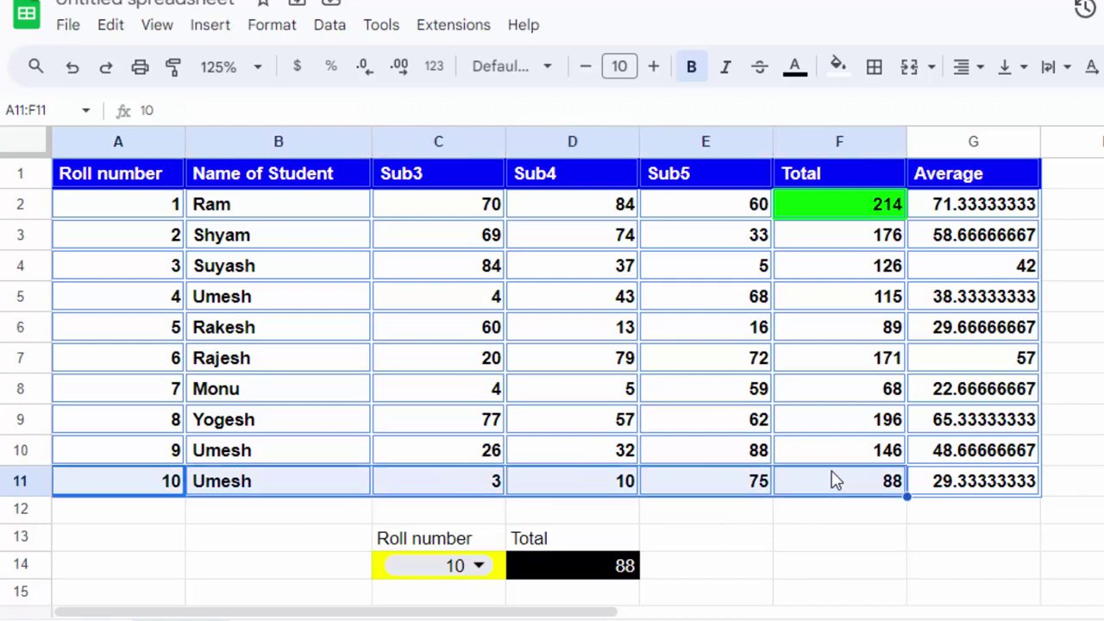
{"action": "left_click", "coordinate": [838, 66]}
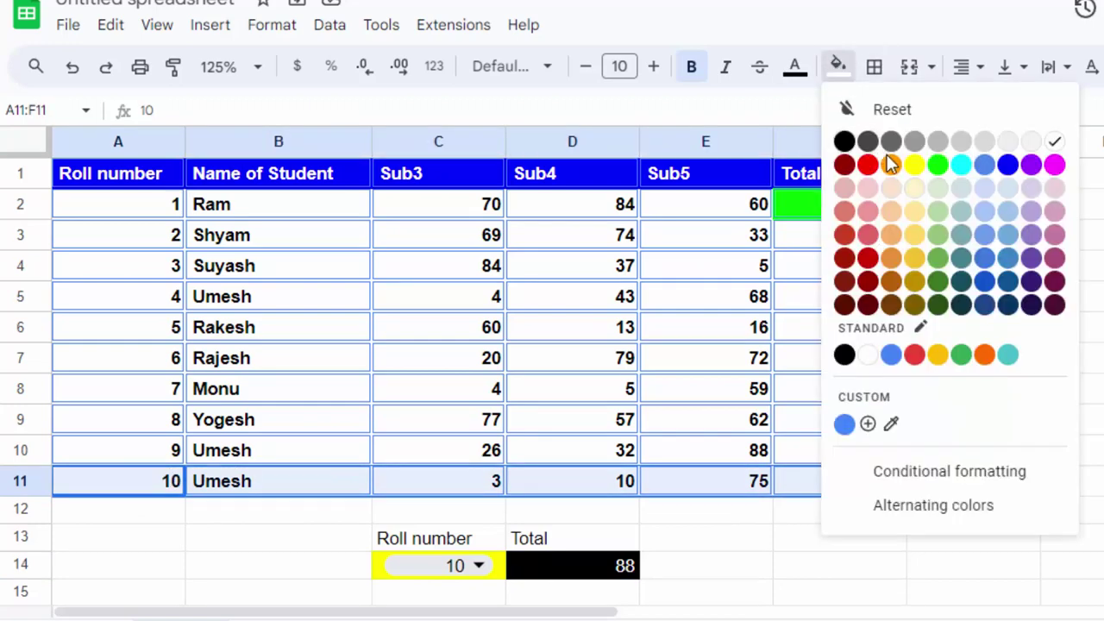
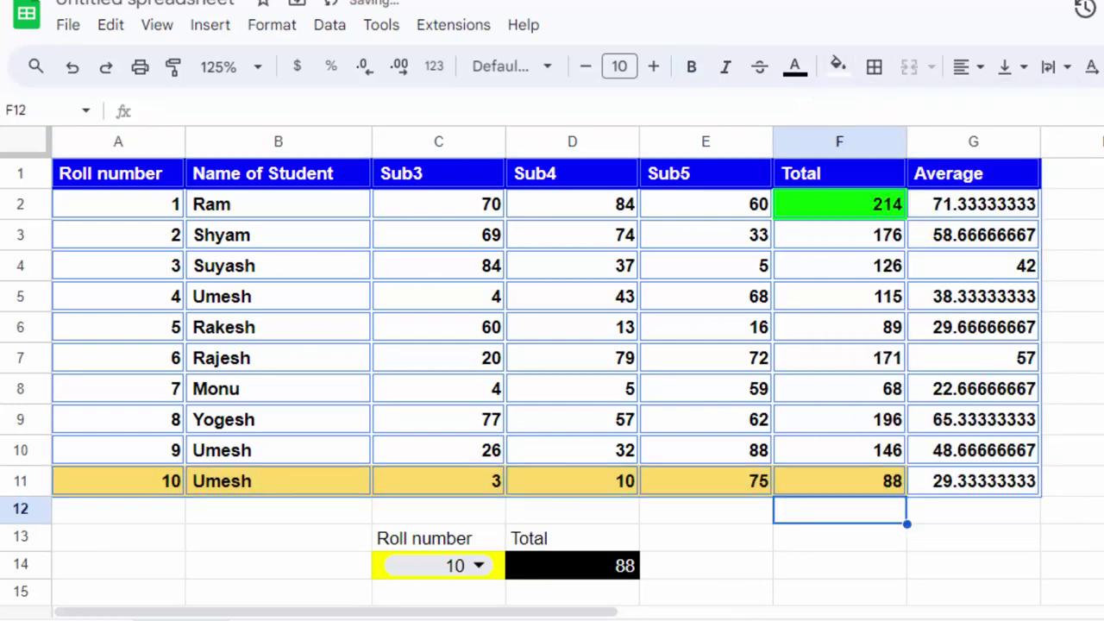
Give roll number 10's total of 88 in F11 a red fill and white text.
{"action": "left_click", "coordinate": [832, 484]}
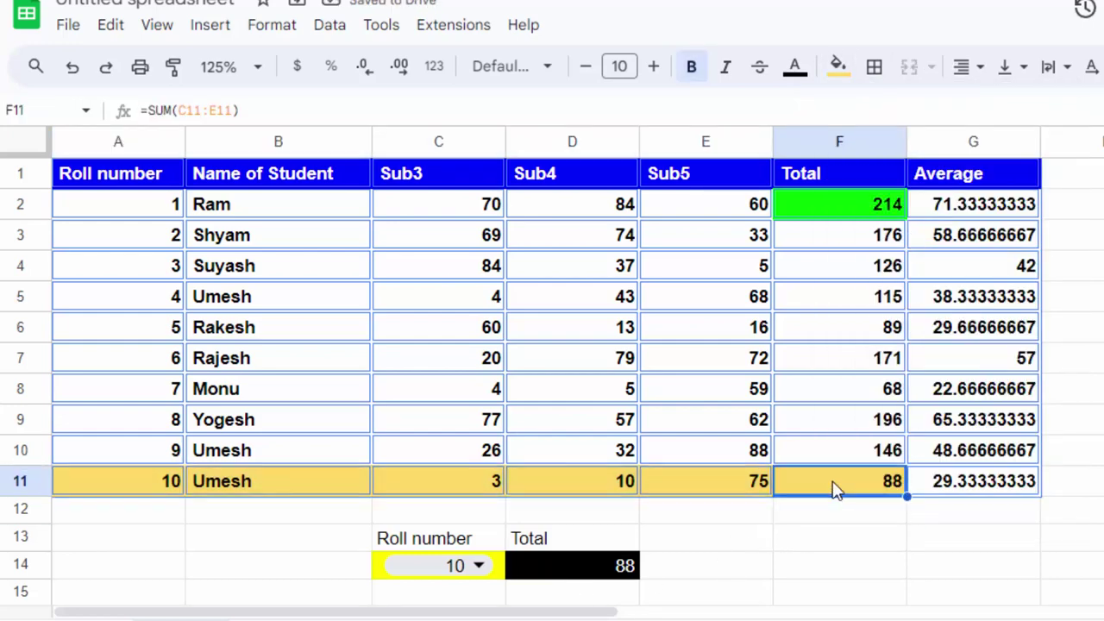
{"action": "left_click", "coordinate": [835, 68]}
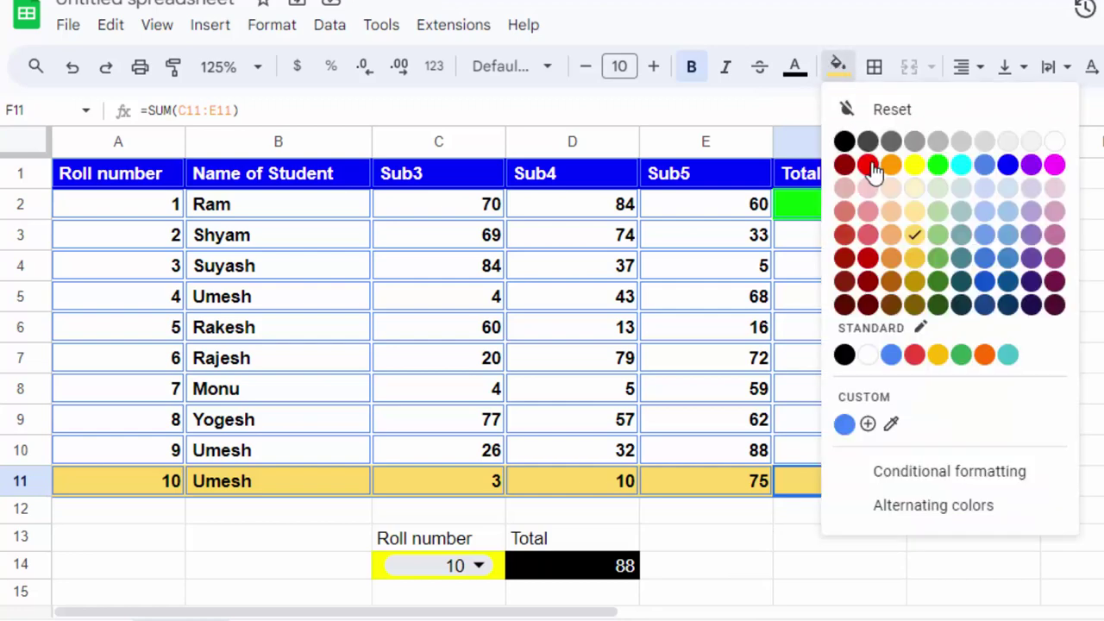
{"action": "left_click", "coordinate": [866, 164]}
{"action": "left_click", "coordinate": [795, 67]}
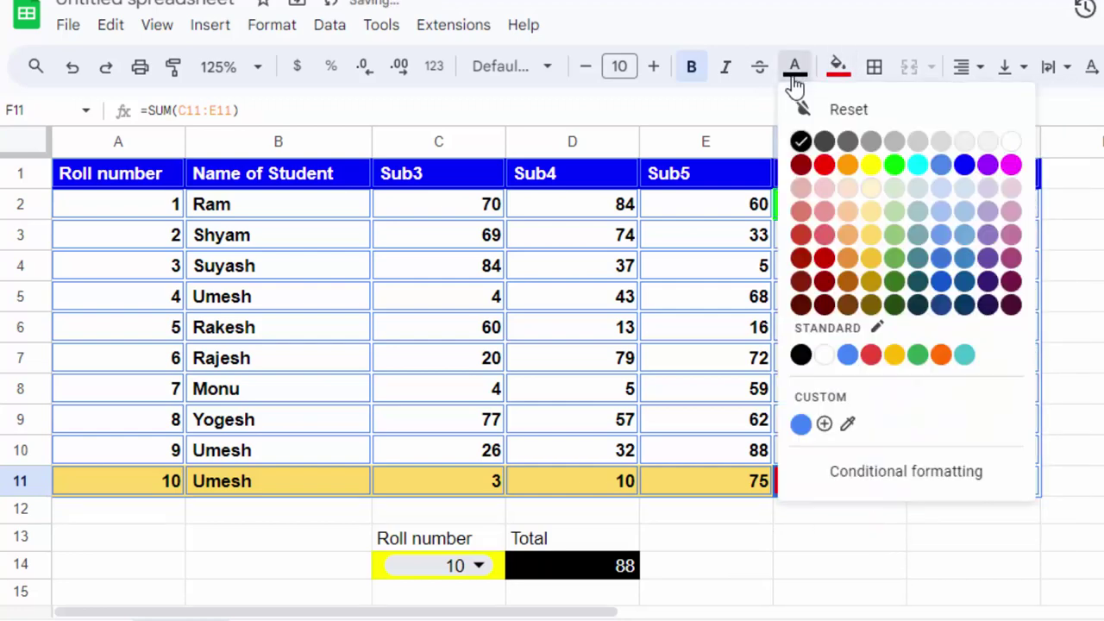
{"action": "left_click", "coordinate": [945, 147]}
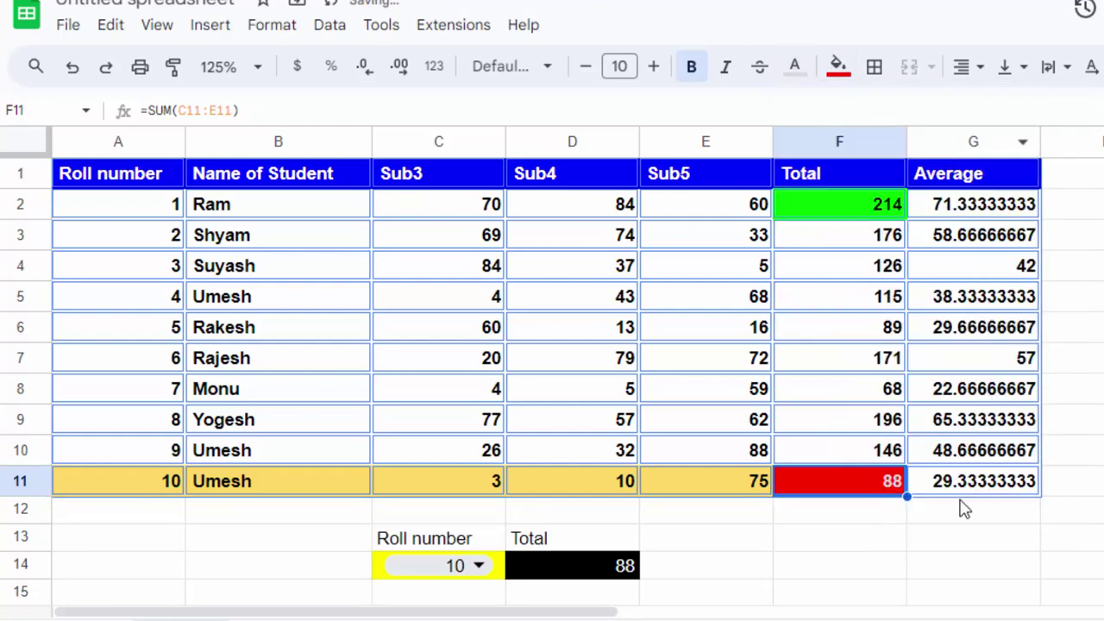
{"action": "left_click", "coordinate": [956, 544]}
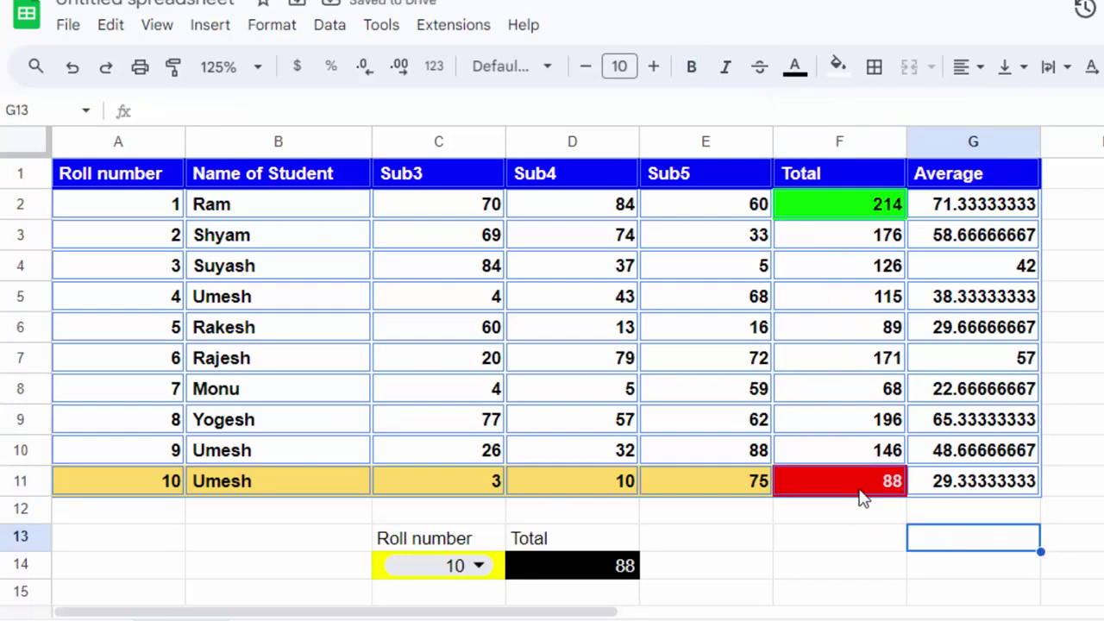
Set the C14 dropdown to roll number 6, so the Total shows 171, and select row A7:F7.
{"action": "left_click", "coordinate": [477, 568]}
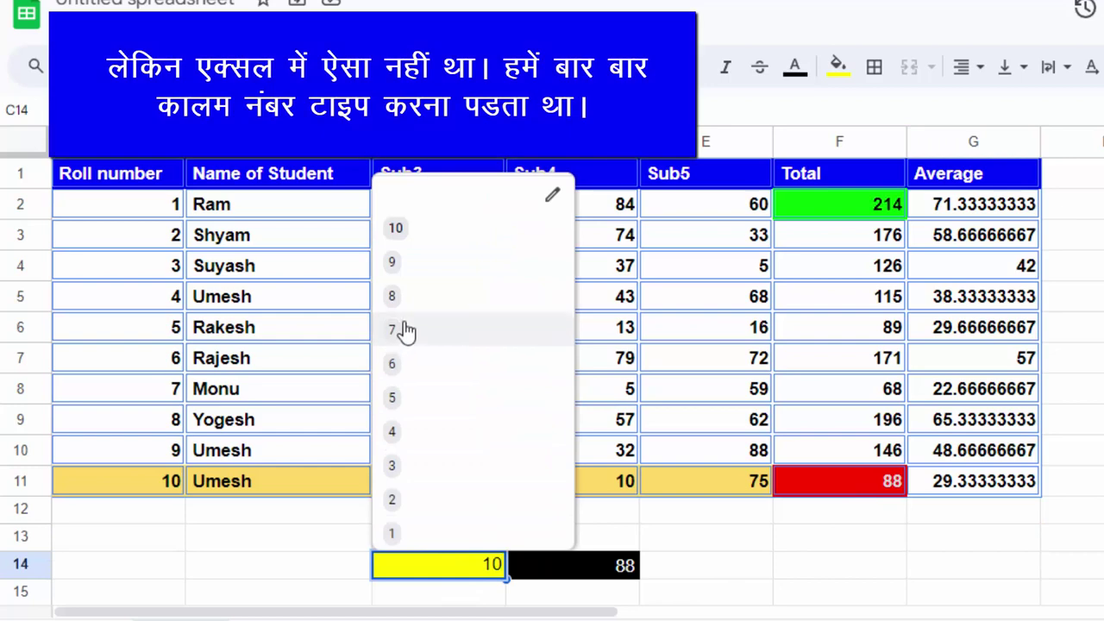
{"action": "left_click", "coordinate": [406, 331]}
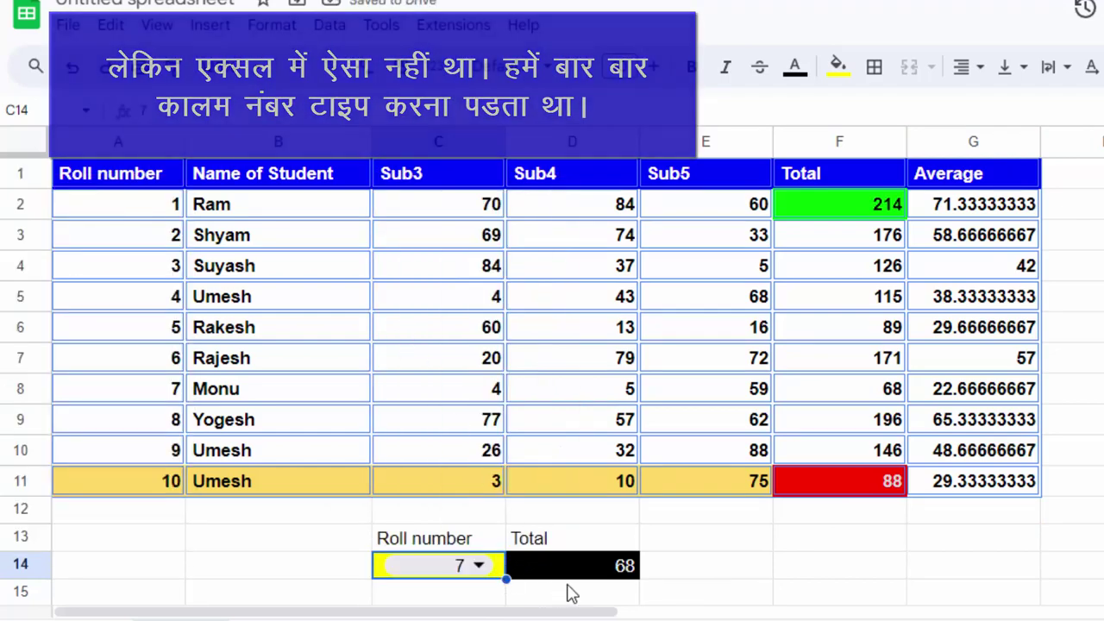
{"action": "left_click", "coordinate": [488, 566]}
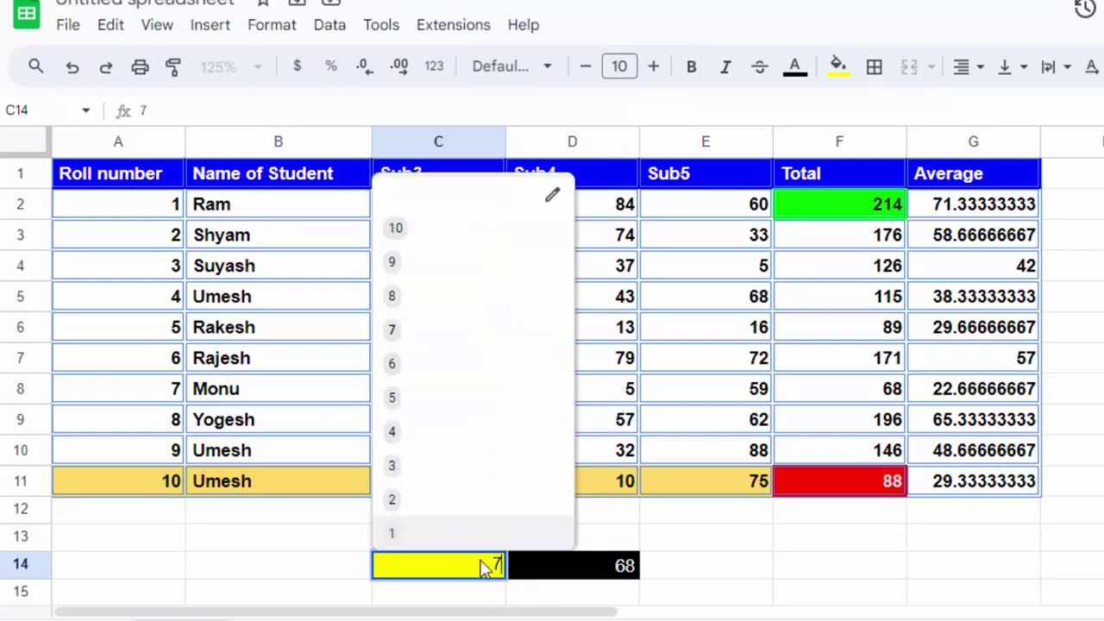
{"action": "left_click", "coordinate": [422, 380]}
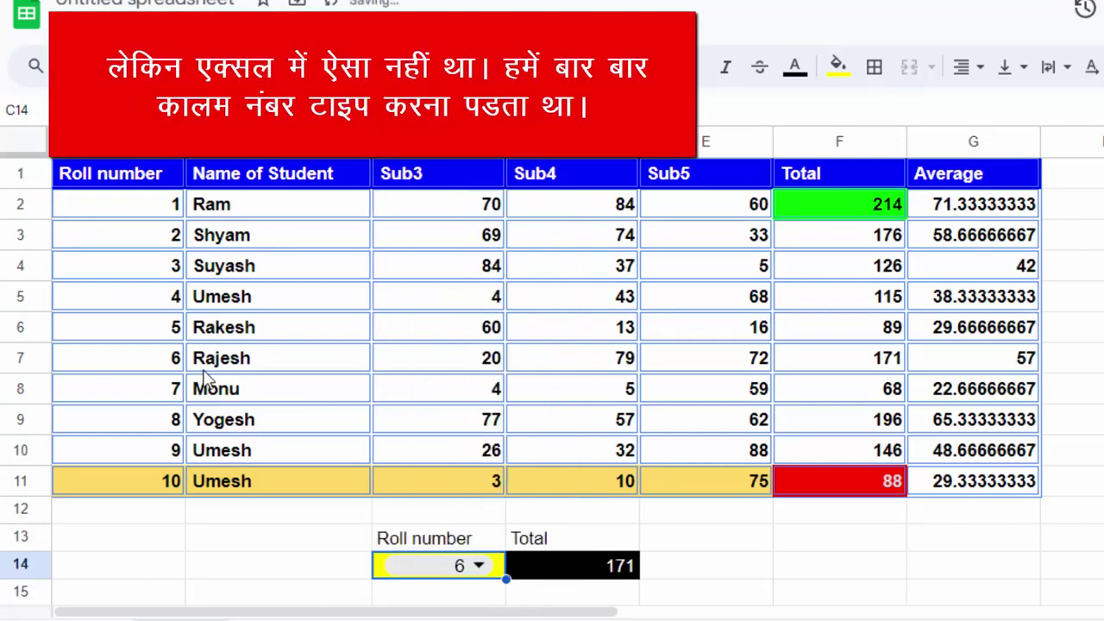
{"action": "left_click_drag", "start_coordinate": [130, 359], "coordinate": [811, 358]}
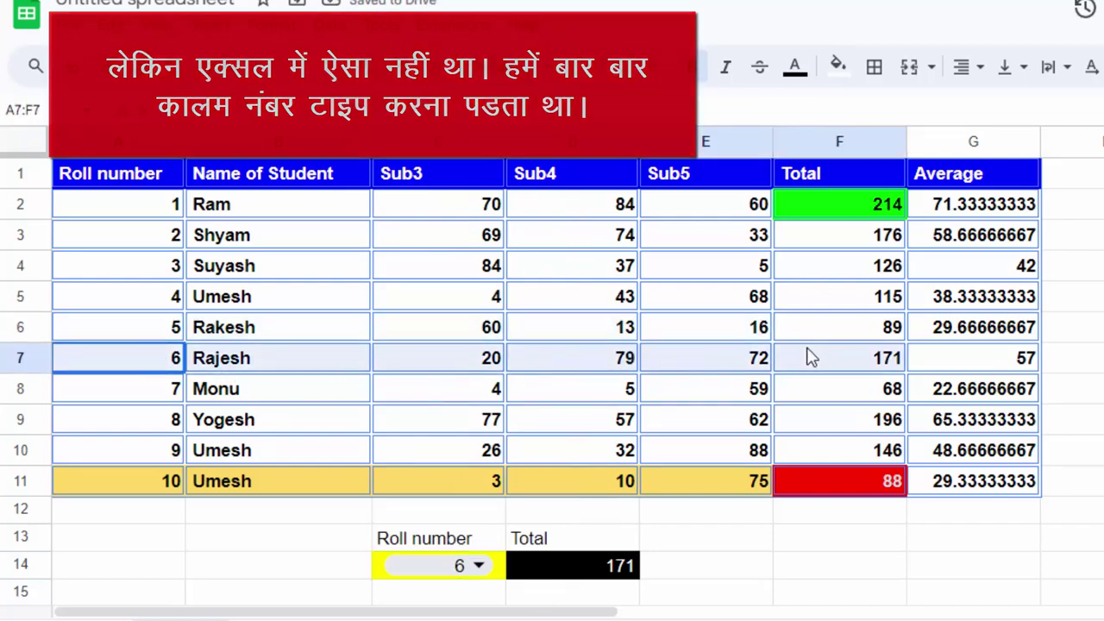
Fill roll number 6's total cell F7 (171) light red, keeping it bold.
{"action": "left_click", "coordinate": [854, 363]}
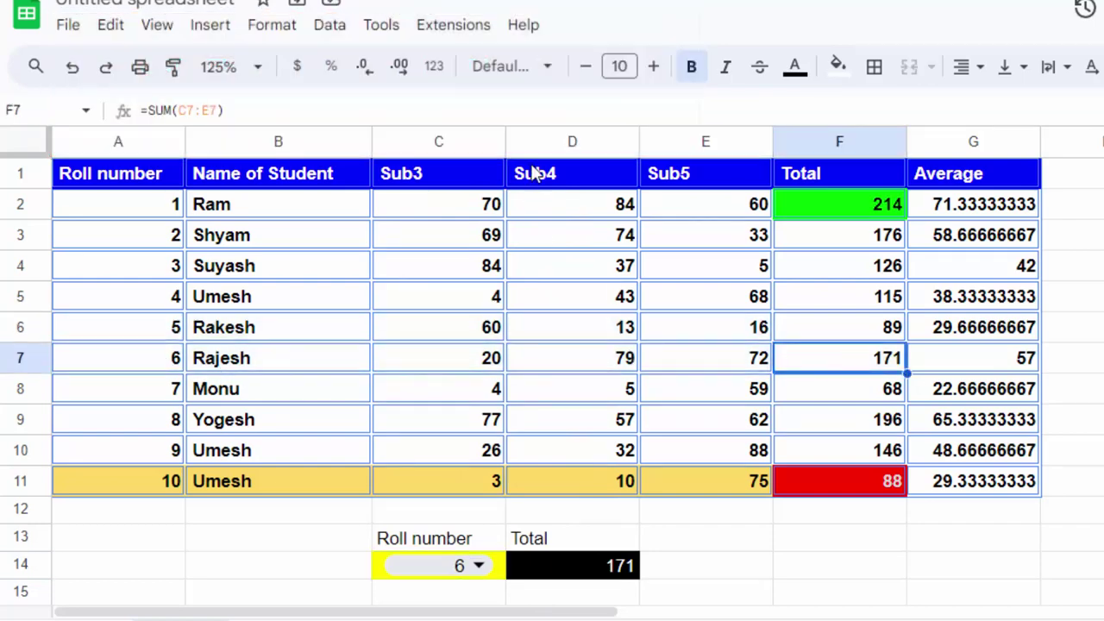
{"action": "left_click", "coordinate": [692, 66]}
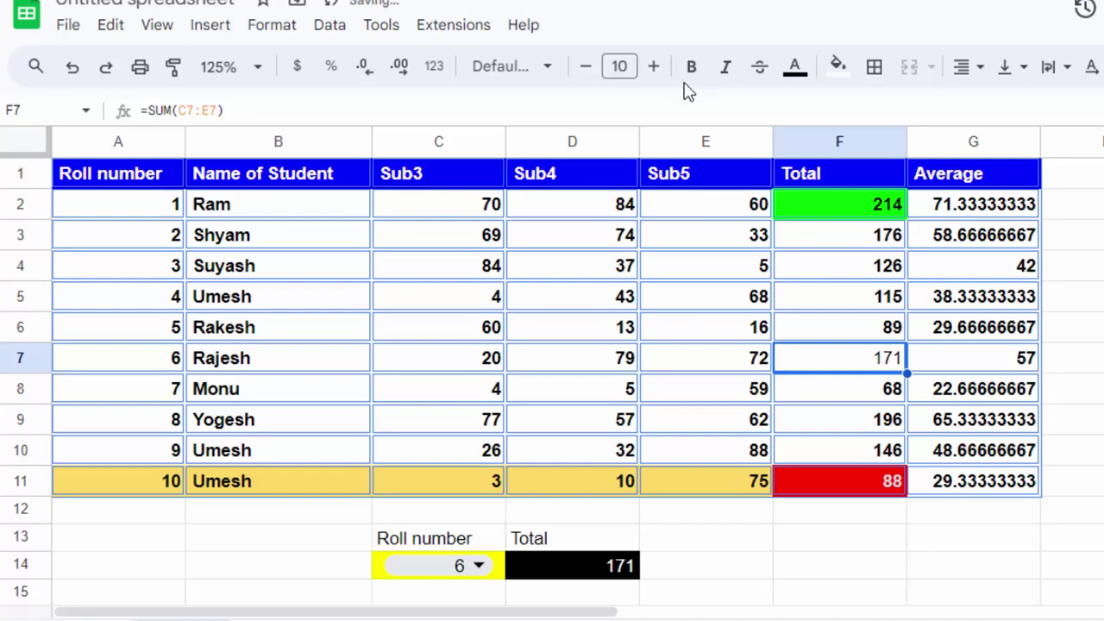
{"action": "left_click", "coordinate": [691, 66]}
{"action": "left_click", "coordinate": [838, 67]}
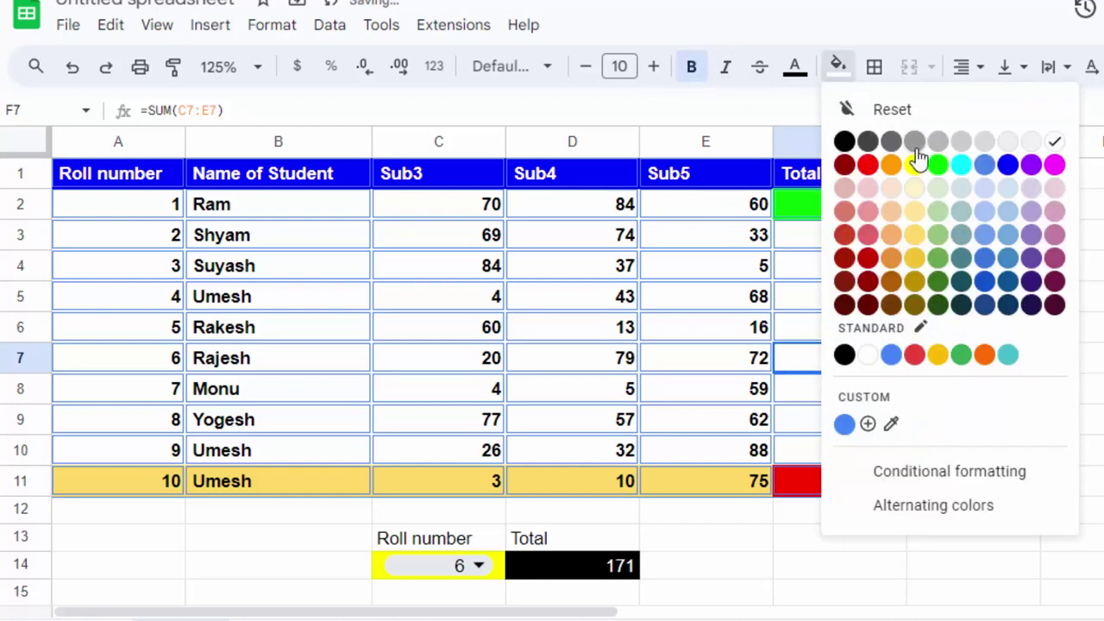
{"action": "left_click", "coordinate": [868, 211]}
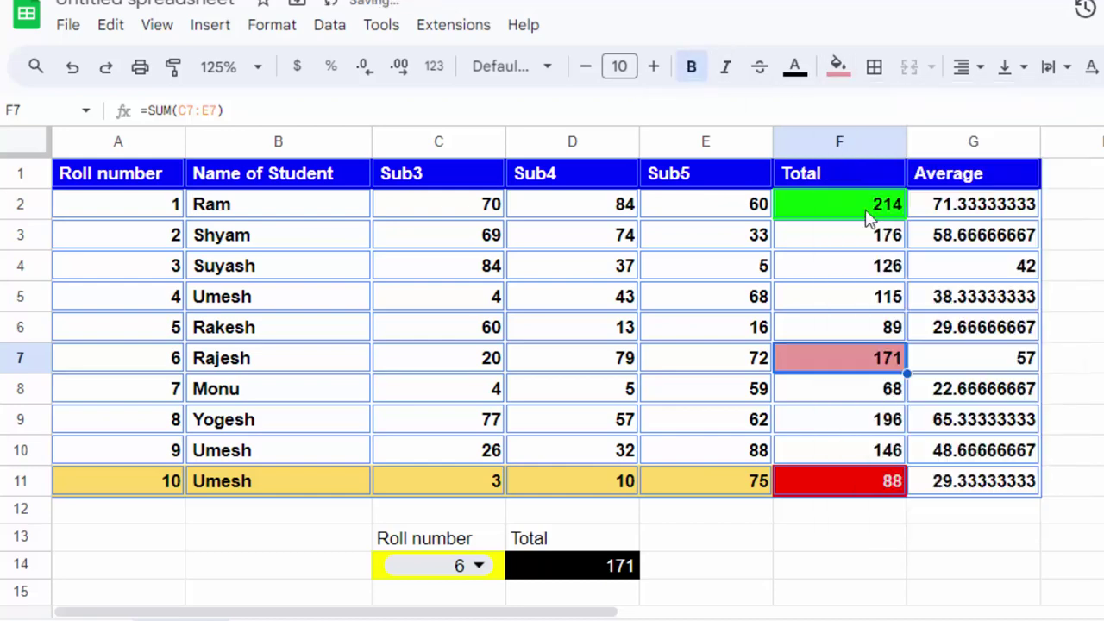
{"action": "left_click", "coordinate": [1073, 450]}
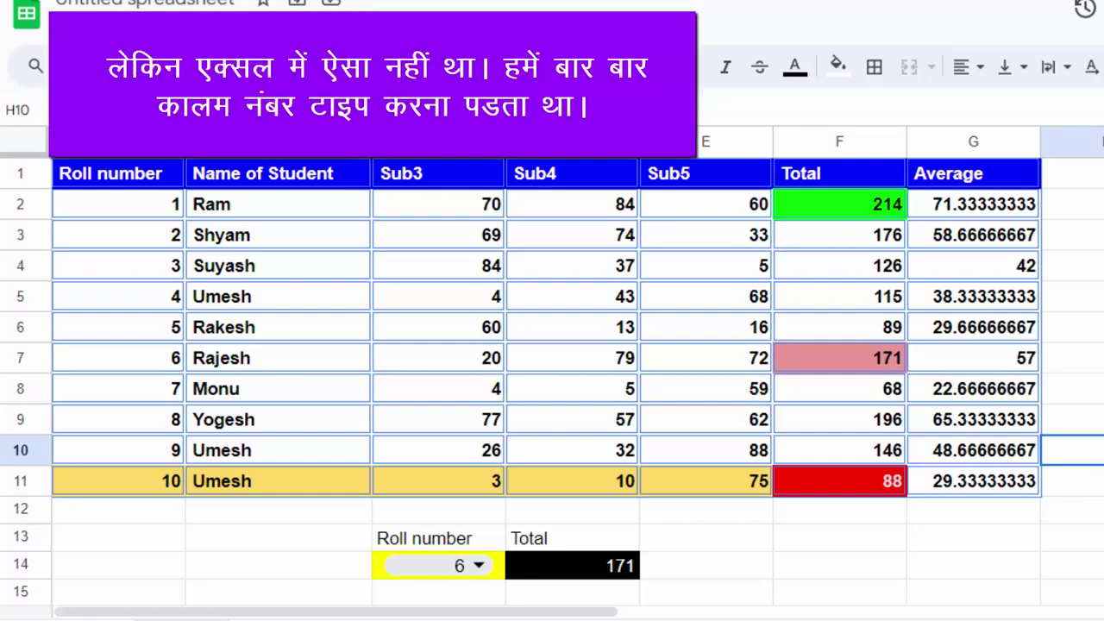
{"action": "left_click", "coordinate": [576, 551]}
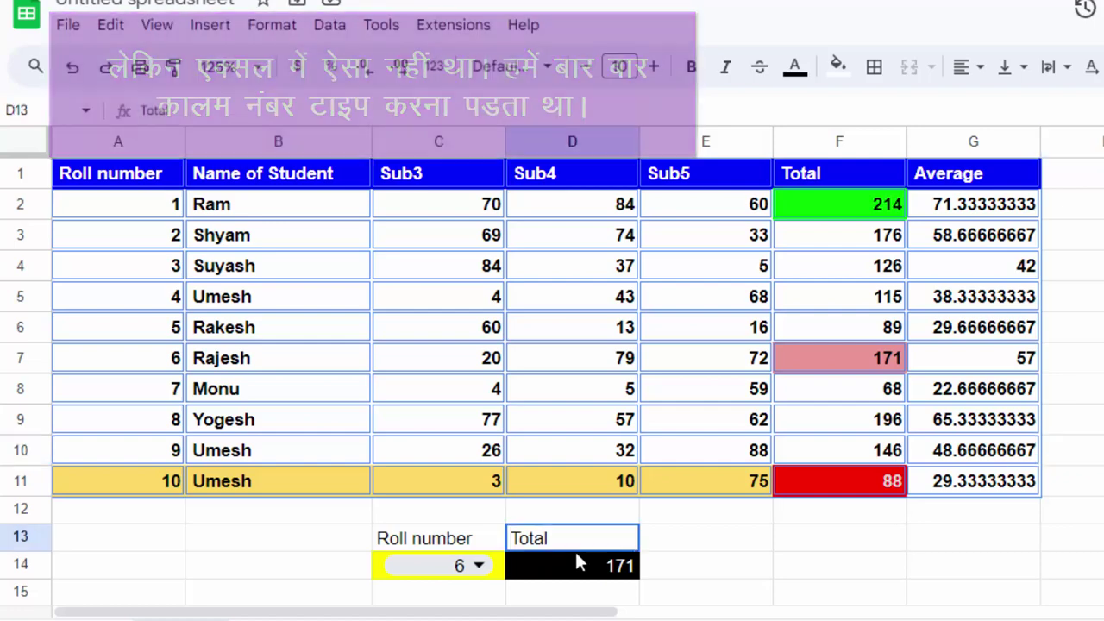
{"action": "left_click", "coordinate": [576, 567]}
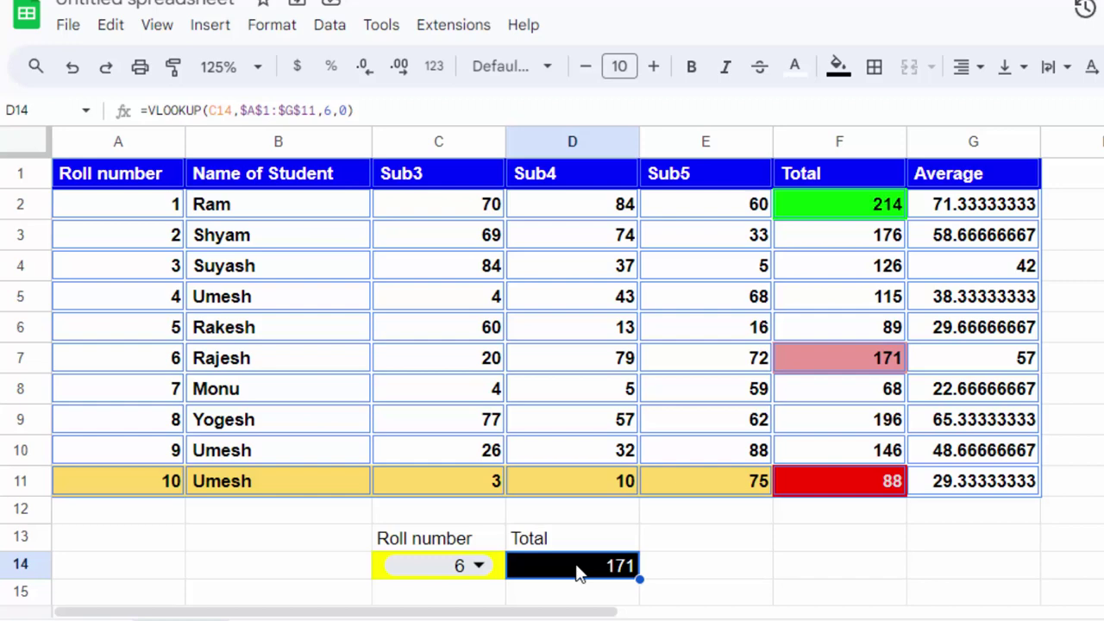
{"action": "double_click", "coordinate": [576, 573]}
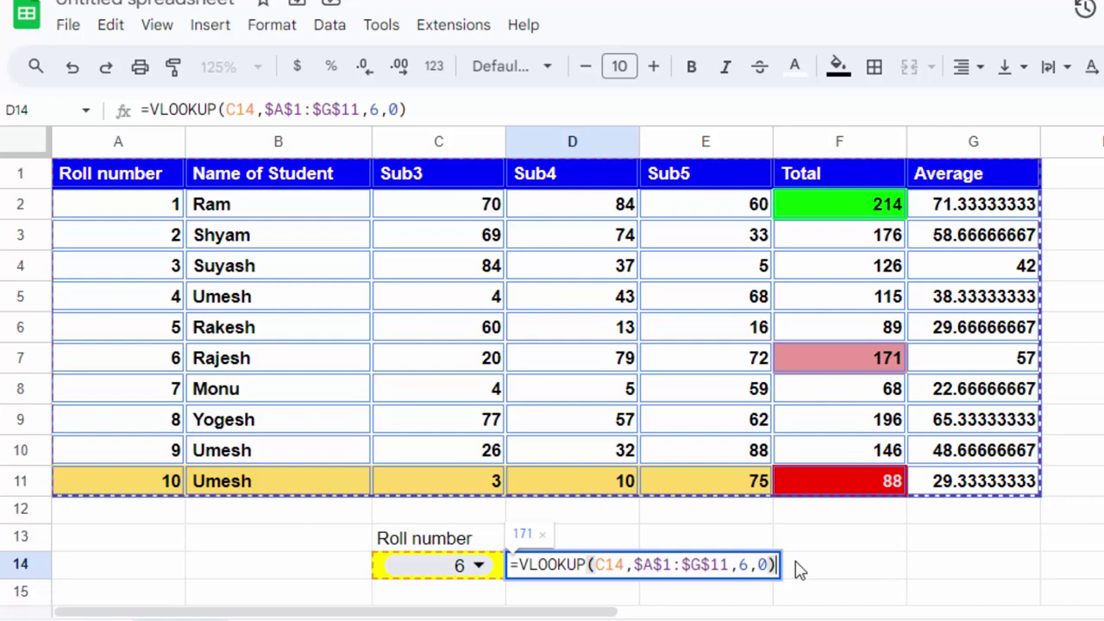
{"action": "key", "text": "Return"}
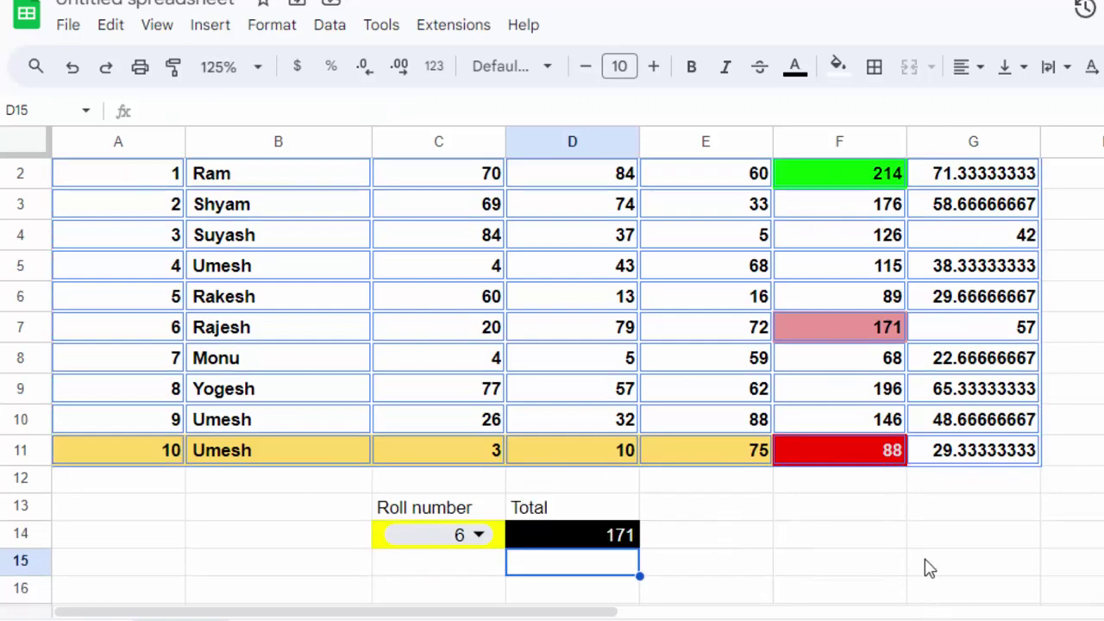
Enter =MATCH(E1,$A$1:$G$1,0) in F15, returning 5 for the Sub5 heading.
{"action": "left_click", "coordinate": [868, 552]}
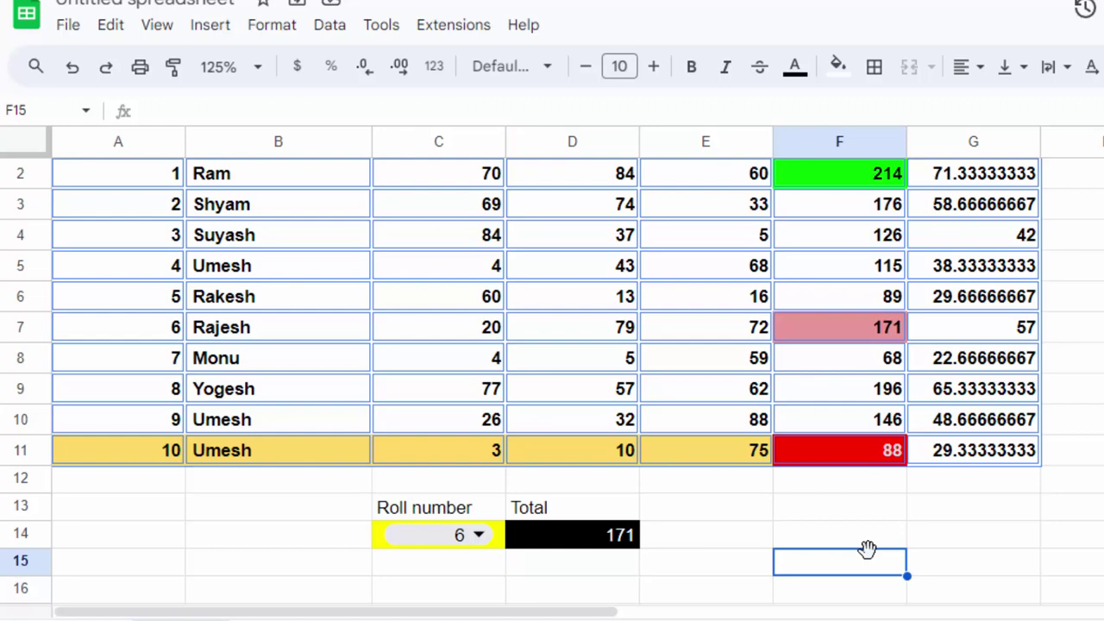
{"action": "type", "text": "=match("}
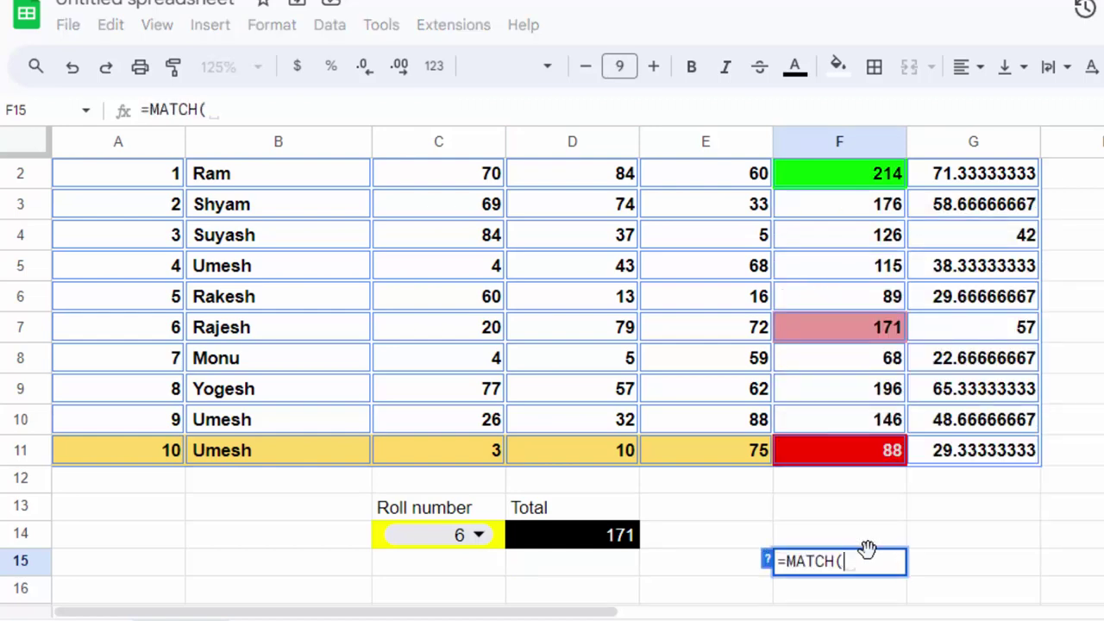
{"action": "scroll", "coordinate": [697, 556], "scroll_direction": "up", "scroll_amount": 1}
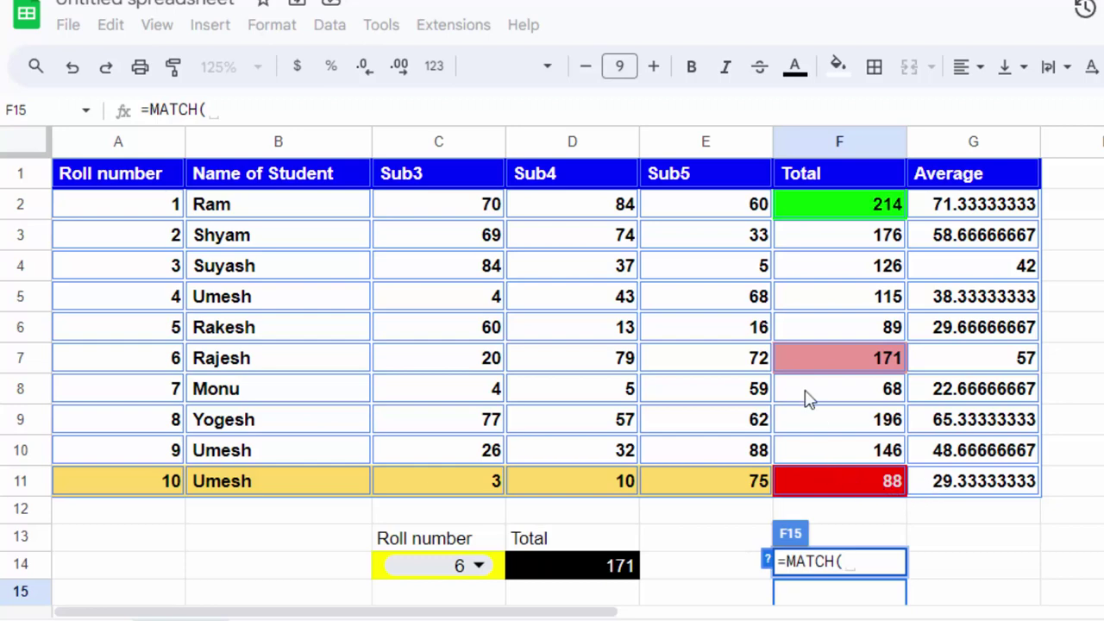
{"action": "left_click", "coordinate": [704, 178]}
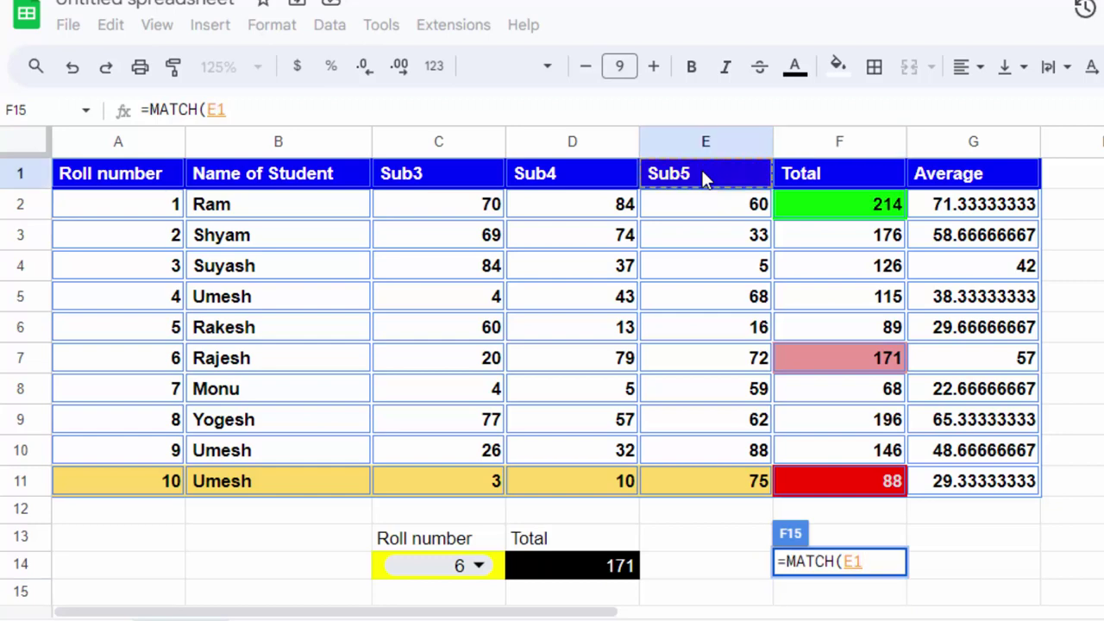
{"action": "type", "text": ","}
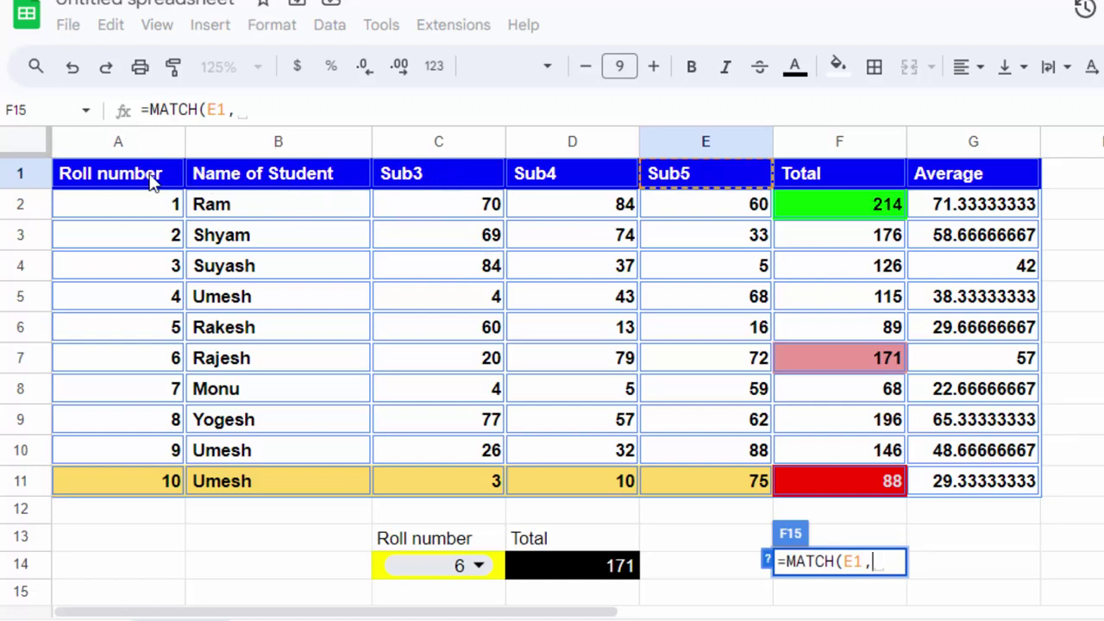
{"action": "left_click_drag", "start_coordinate": [118, 175], "coordinate": [981, 178]}
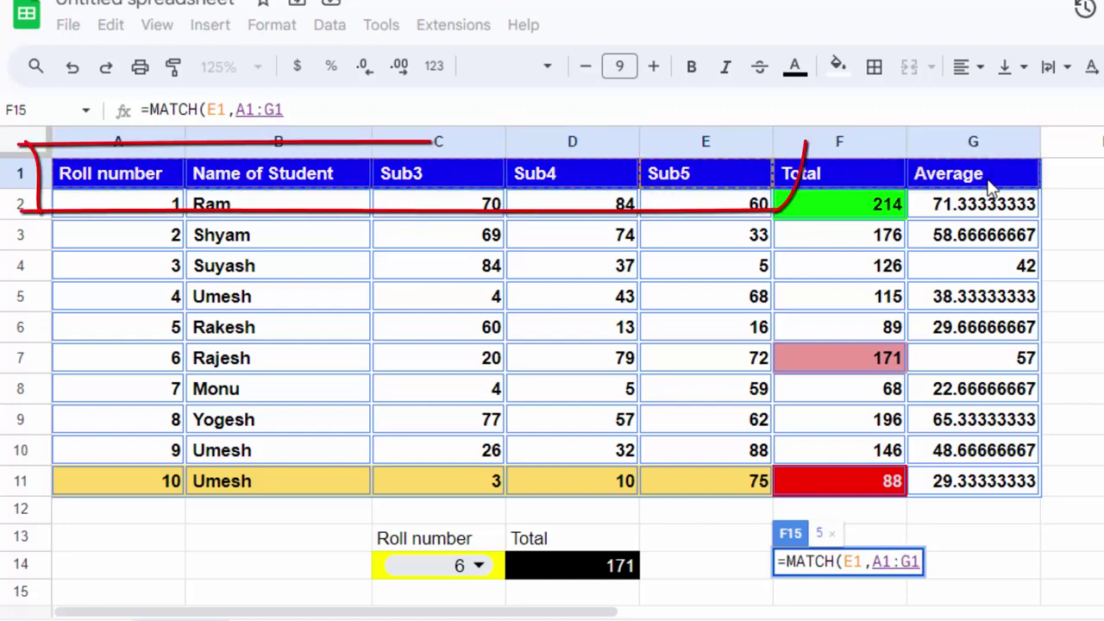
{"action": "key", "text": "F4"}
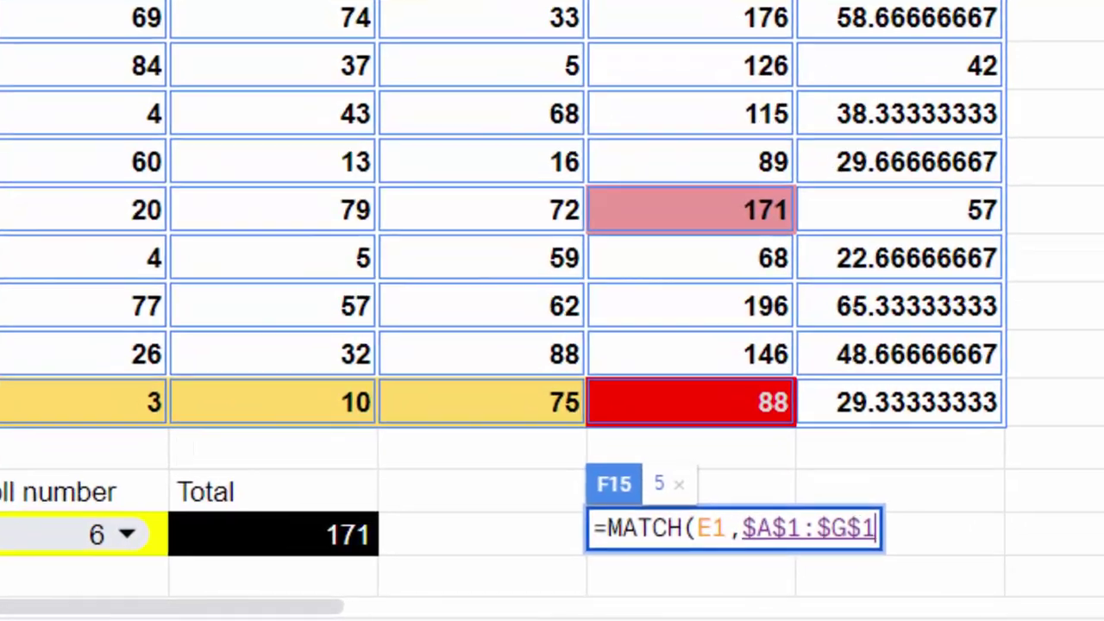
{"action": "type", "text": ","}
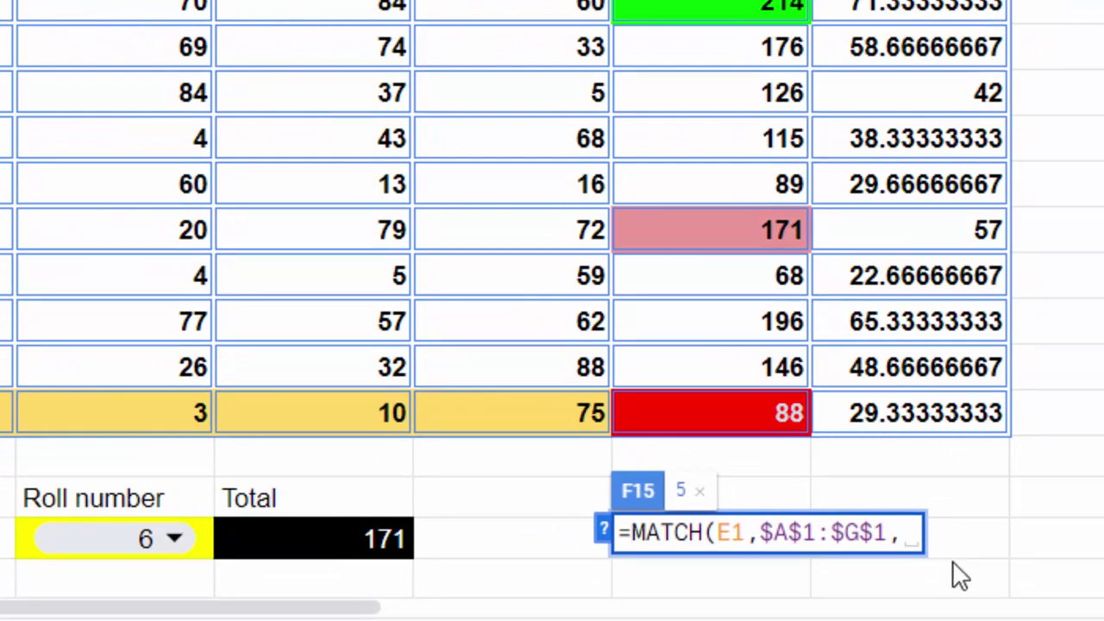
{"action": "type", "text": "0)"}
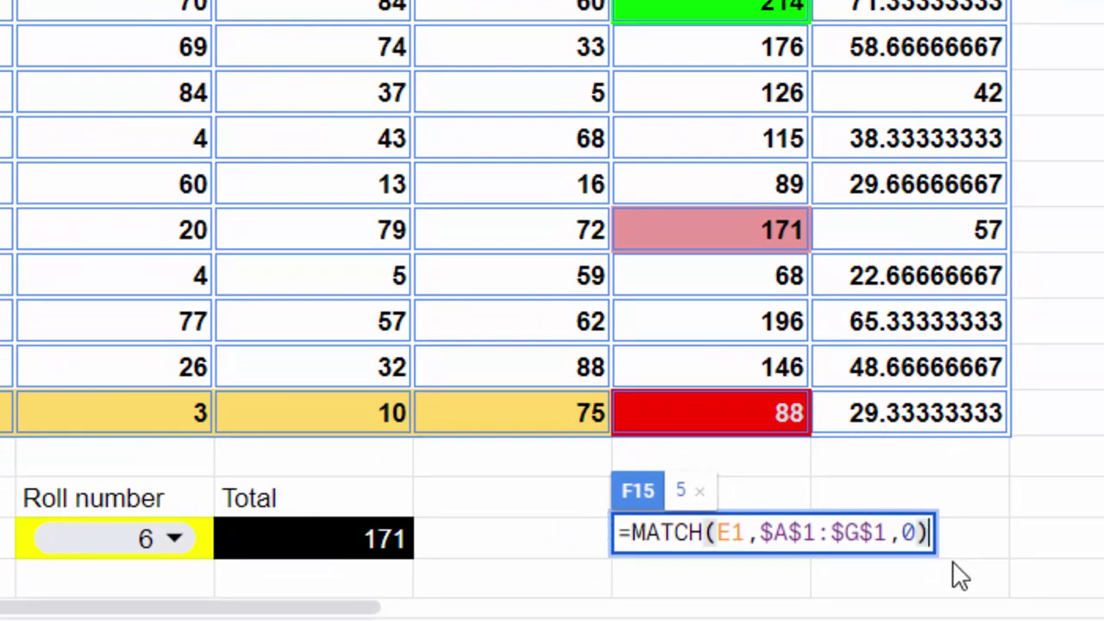
{"action": "key", "text": "Return"}
{"action": "left_click", "coordinate": [752, 543]}
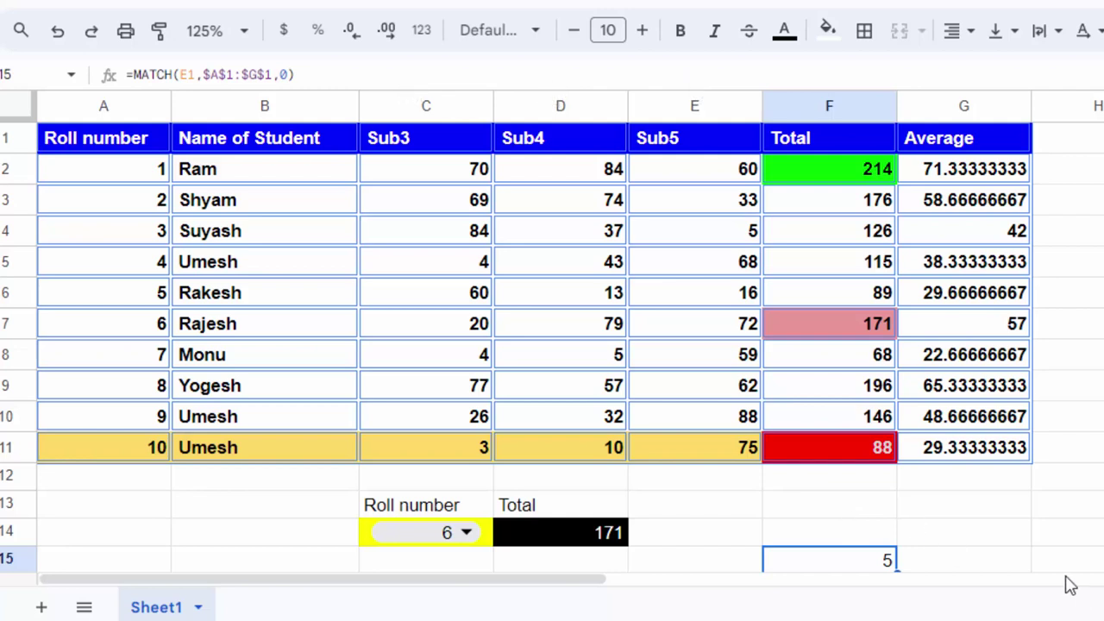
Enter =MATCH(A11,$A$1:$A$11,0) in G14, returning 11 for roll number 10.
{"action": "left_click", "coordinate": [992, 544]}
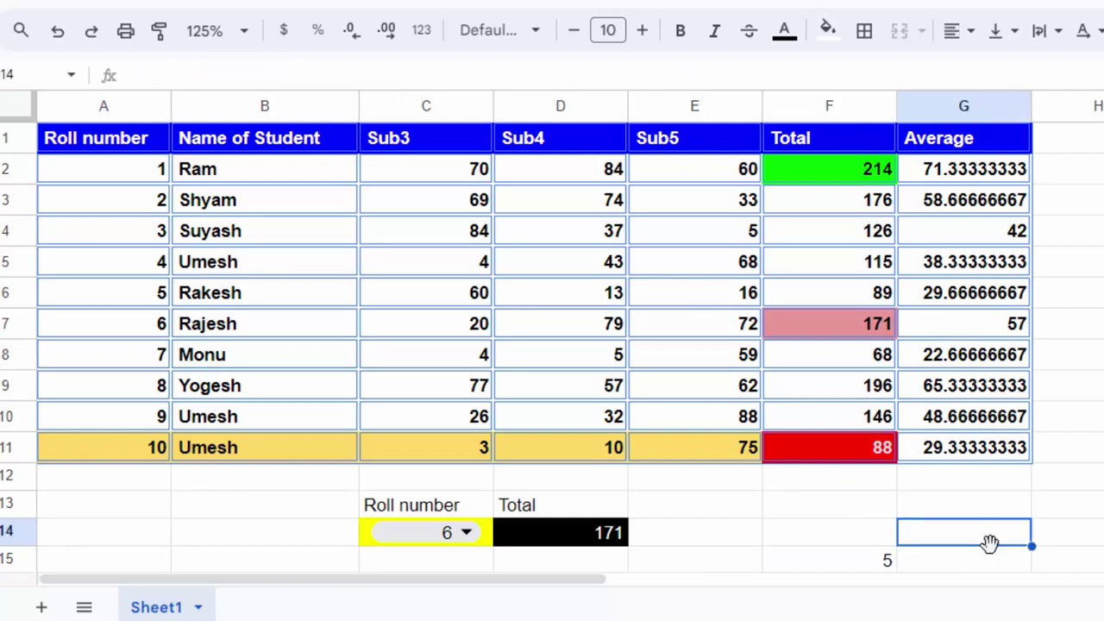
{"action": "type", "text": "=matc"}
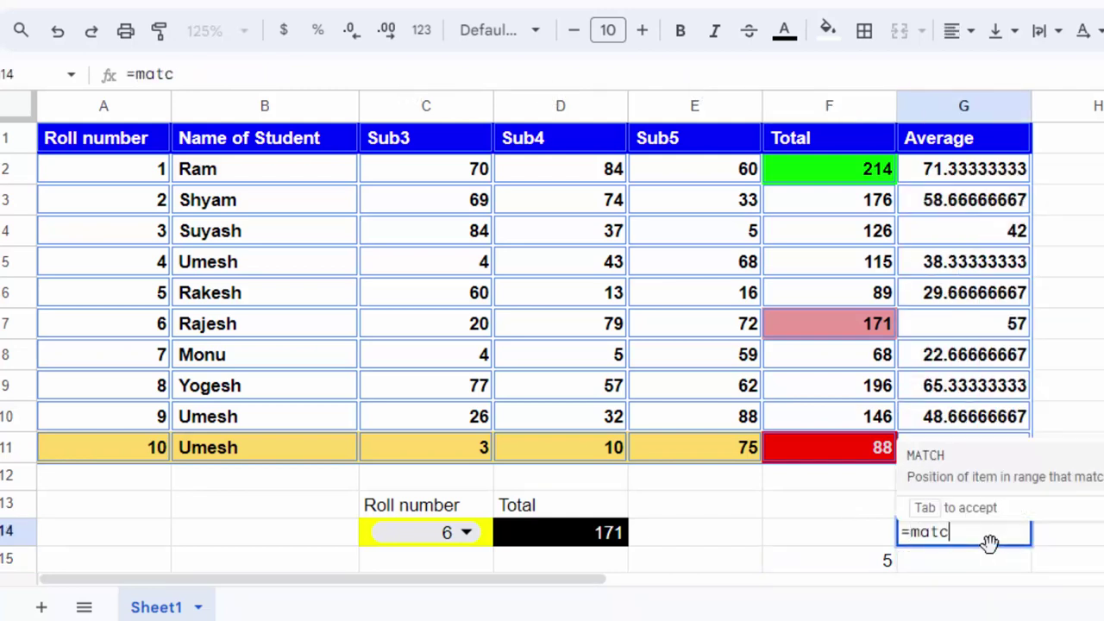
{"action": "type", "text": "h("}
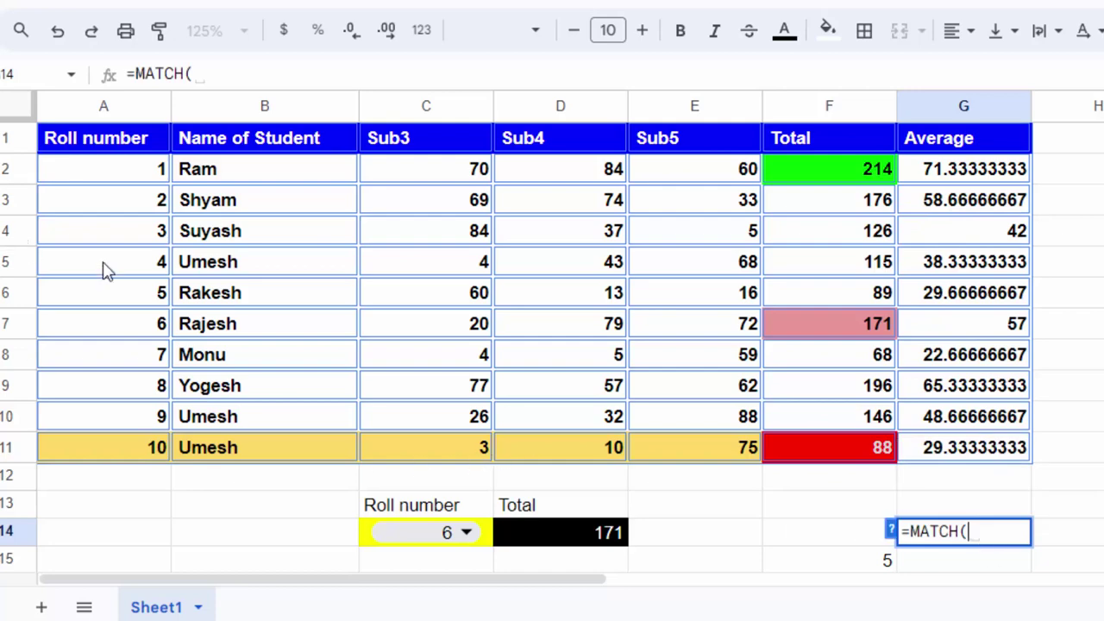
{"action": "left_click", "coordinate": [134, 454]}
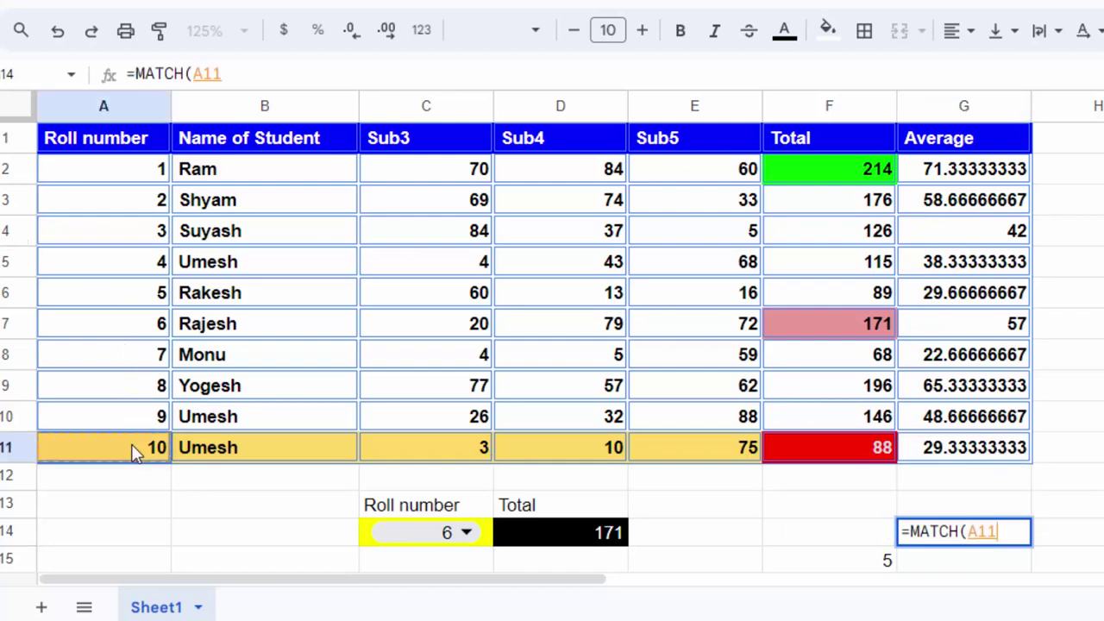
{"action": "type", "text": ","}
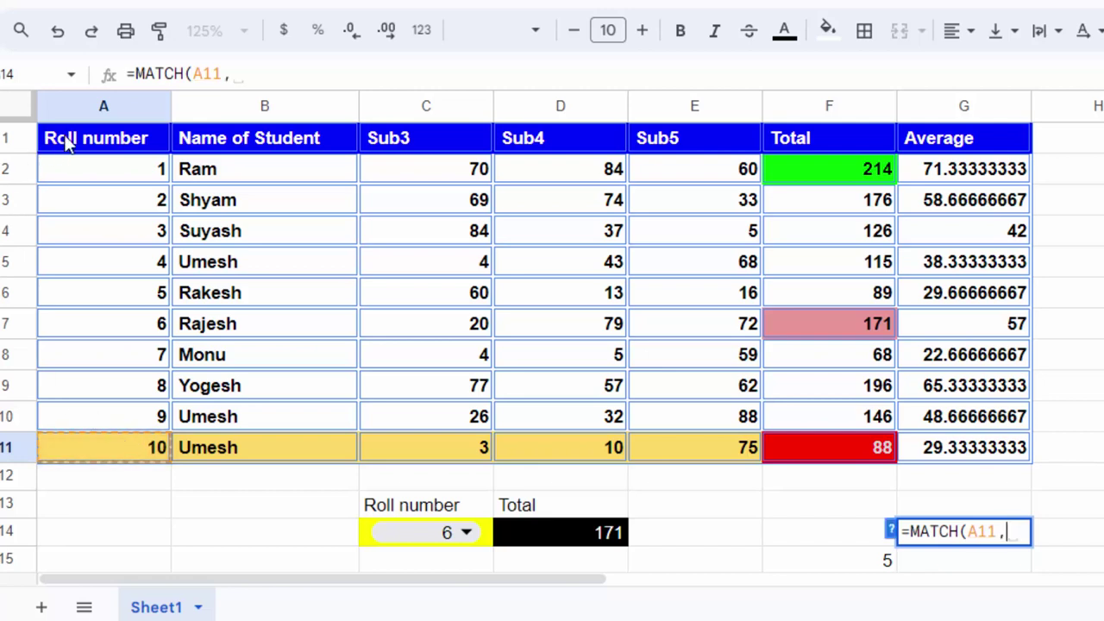
{"action": "left_click_drag", "start_coordinate": [49, 144], "coordinate": [121, 458]}
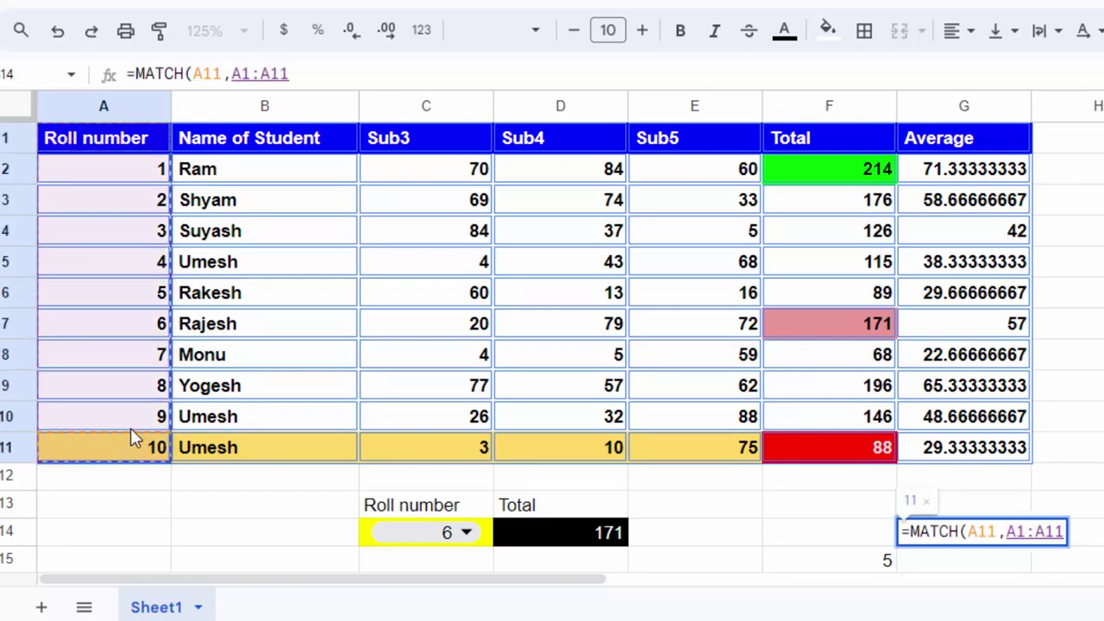
{"action": "key", "text": "F4"}
{"action": "type", "text": ",0"}
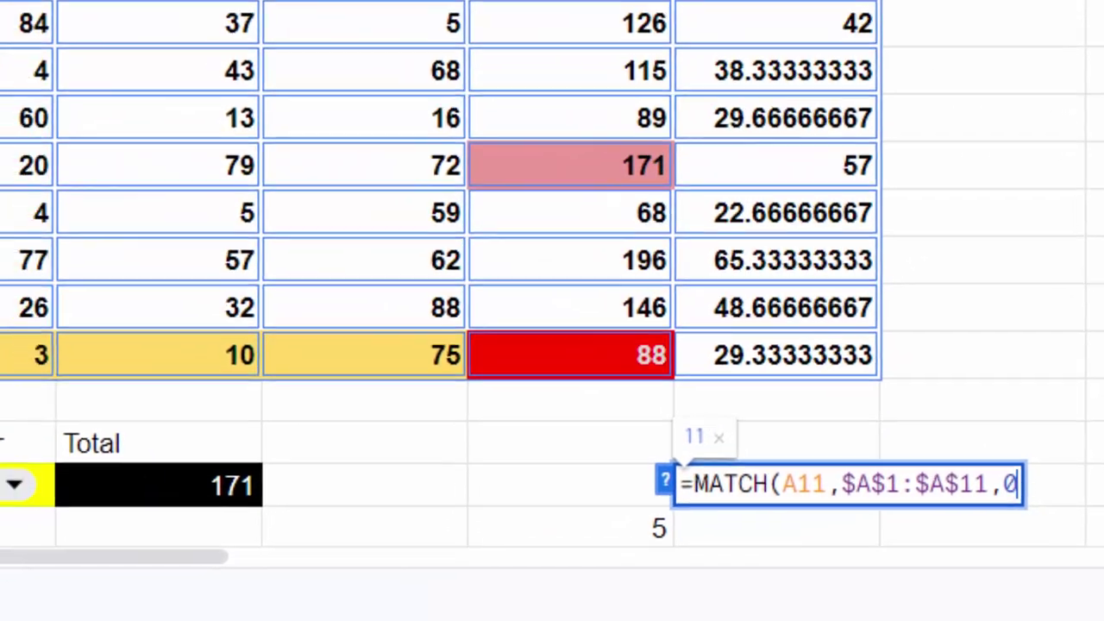
{"action": "key", "text": "Return"}
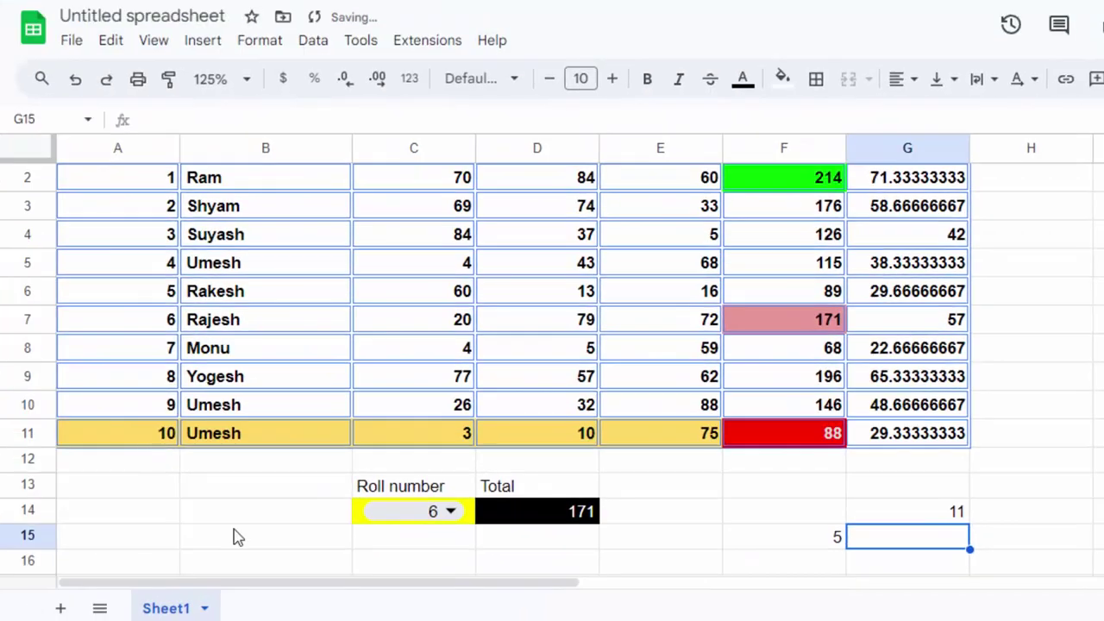
{"action": "left_click", "coordinate": [859, 515]}
Delete the G14 MATCH formula, select row 10, then undo to restore the formula.
{"action": "key", "text": "Delete"}
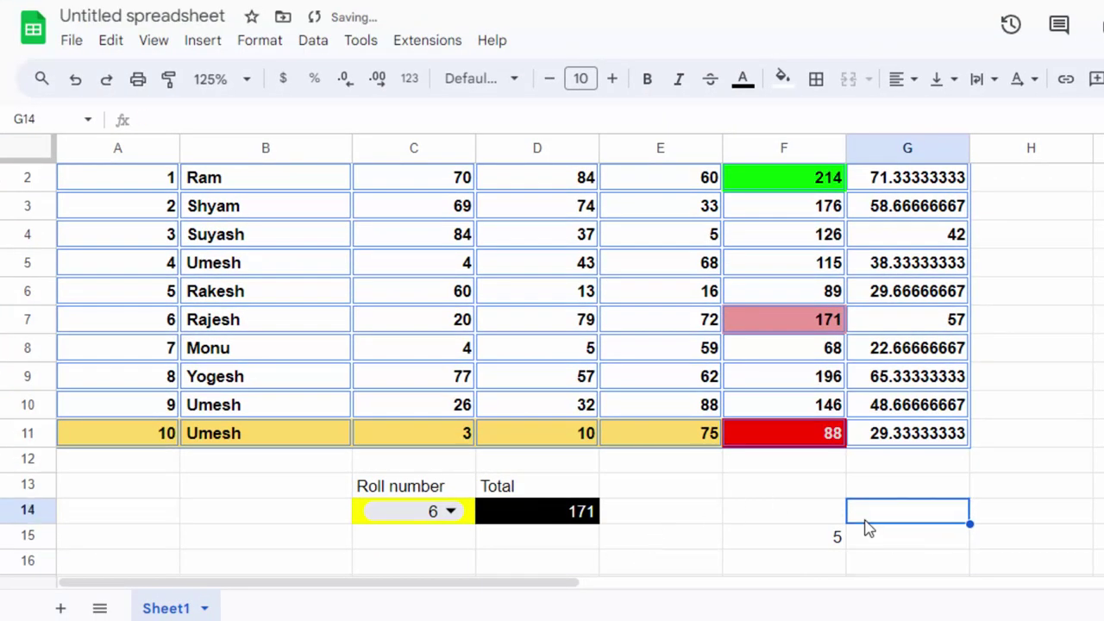
{"action": "scroll", "coordinate": [917, 561], "scroll_direction": "up", "scroll_amount": 1}
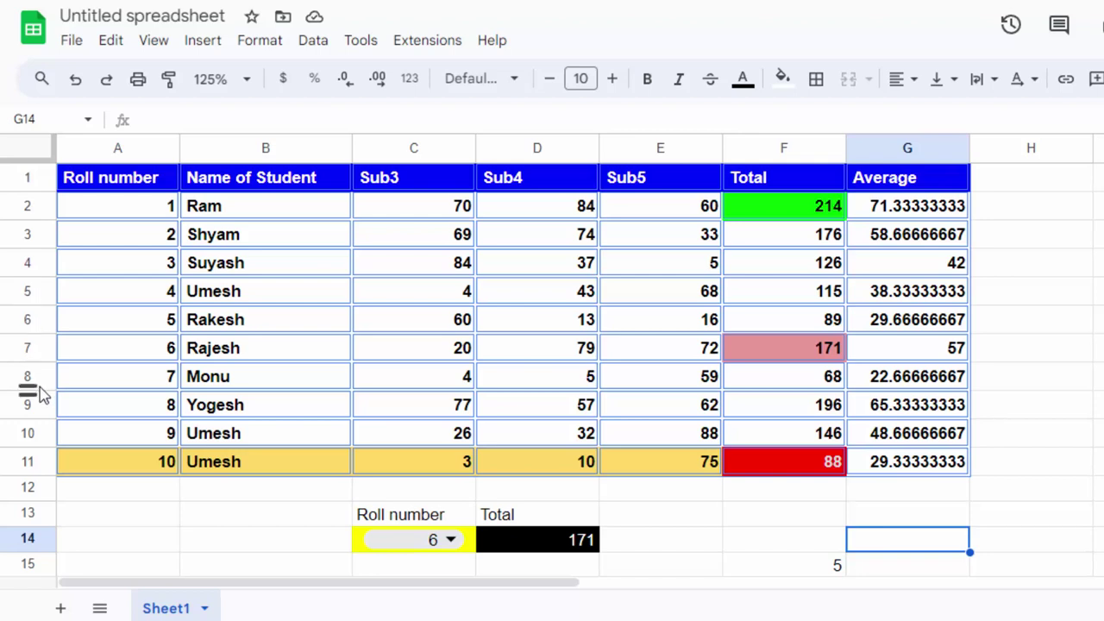
{"action": "left_click", "coordinate": [35, 435]}
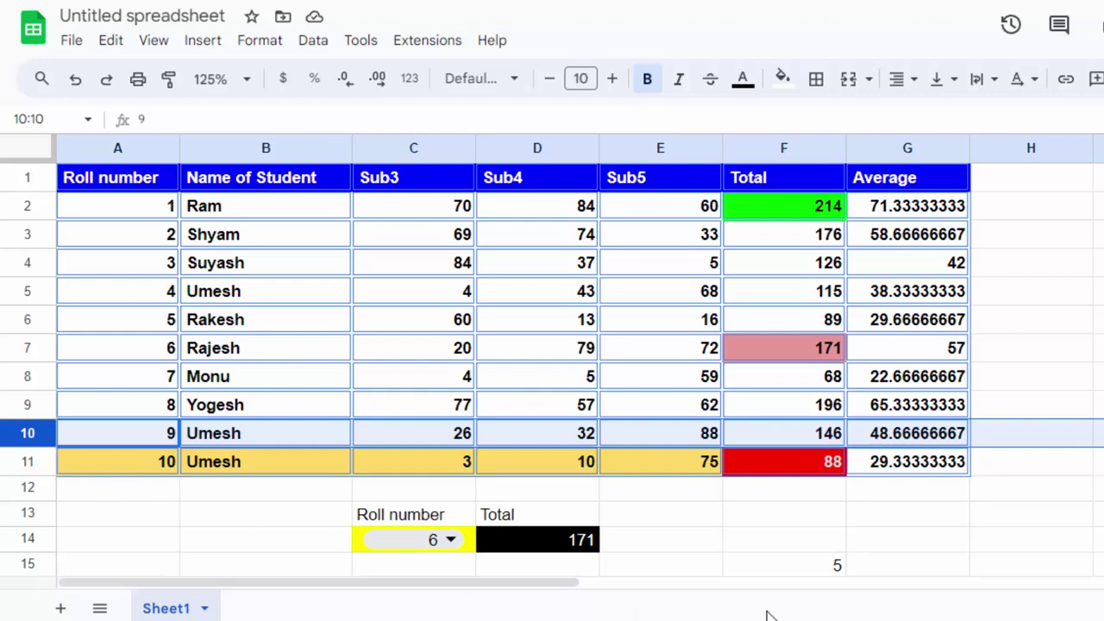
{"action": "scroll", "coordinate": [949, 557], "scroll_direction": "down", "scroll_amount": 2}
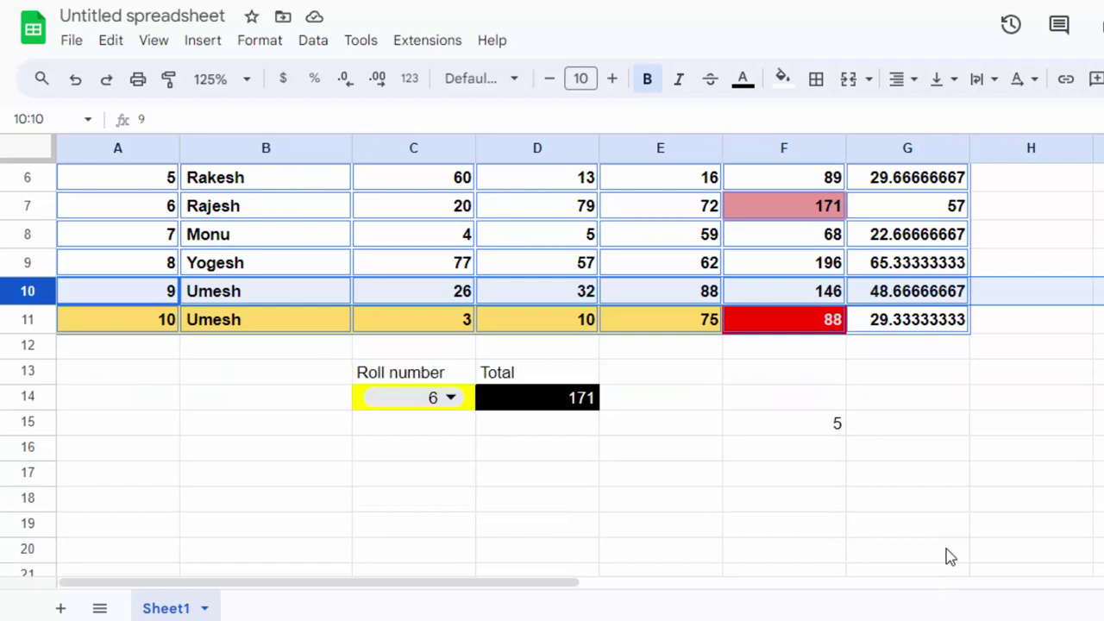
{"action": "key", "text": "ctrl+z"}
{"action": "scroll", "coordinate": [961, 509], "scroll_direction": "up", "scroll_amount": 1}
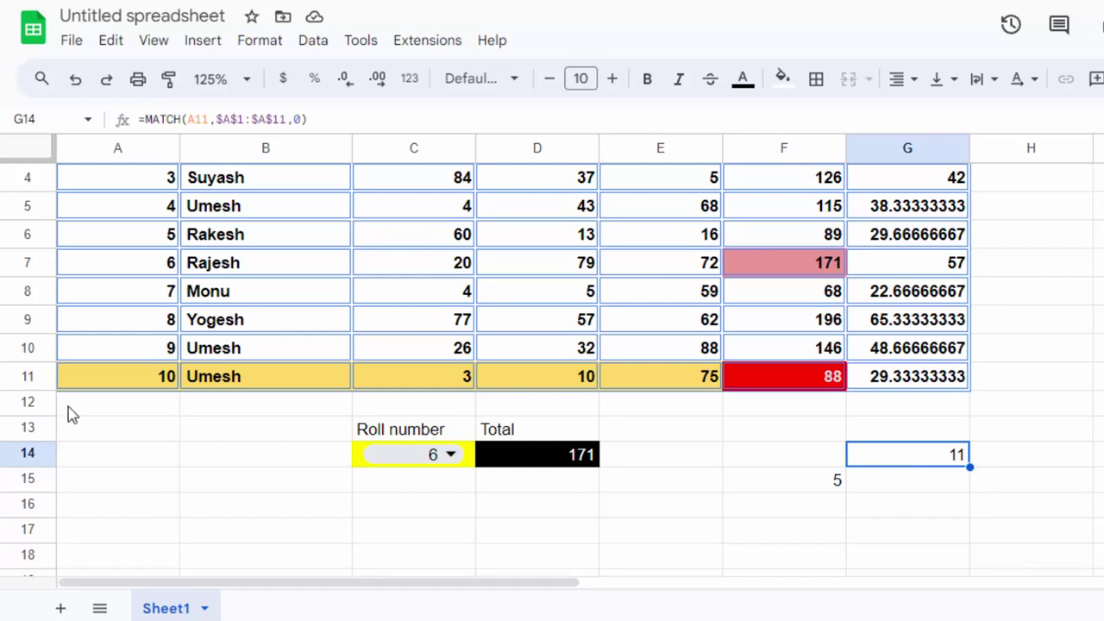
{"action": "scroll", "coordinate": [112, 406], "scroll_direction": "up", "scroll_amount": 1}
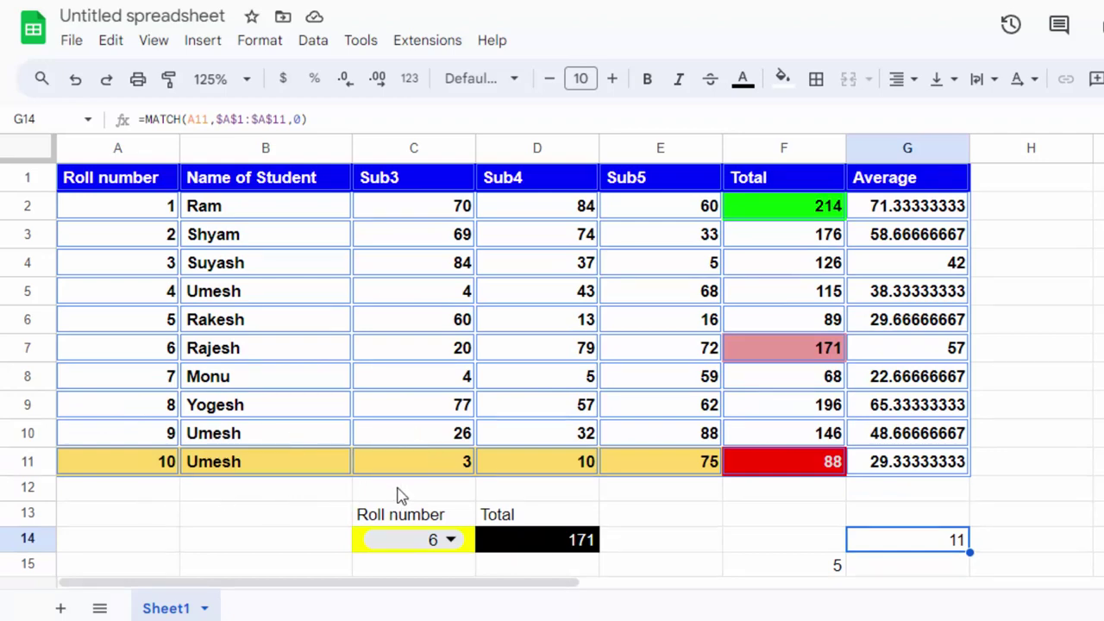
{"action": "left_click", "coordinate": [796, 542]}
Clear the test MATCH results from F14:G15.
{"action": "left_click_drag", "start_coordinate": [828, 561], "coordinate": [916, 580]}
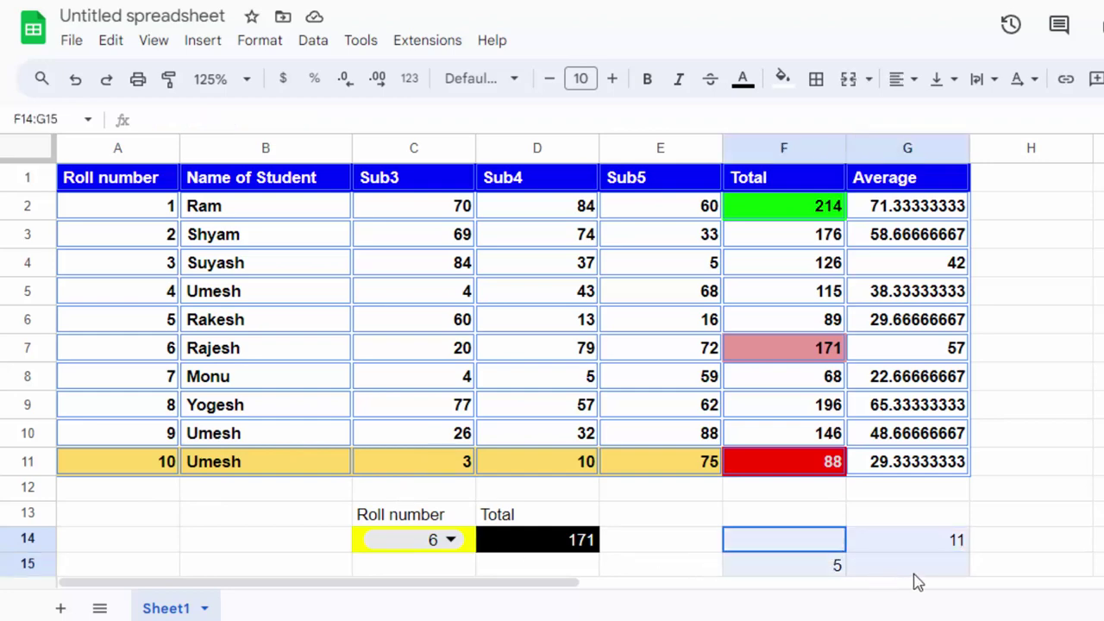
{"action": "key", "text": "Delete"}
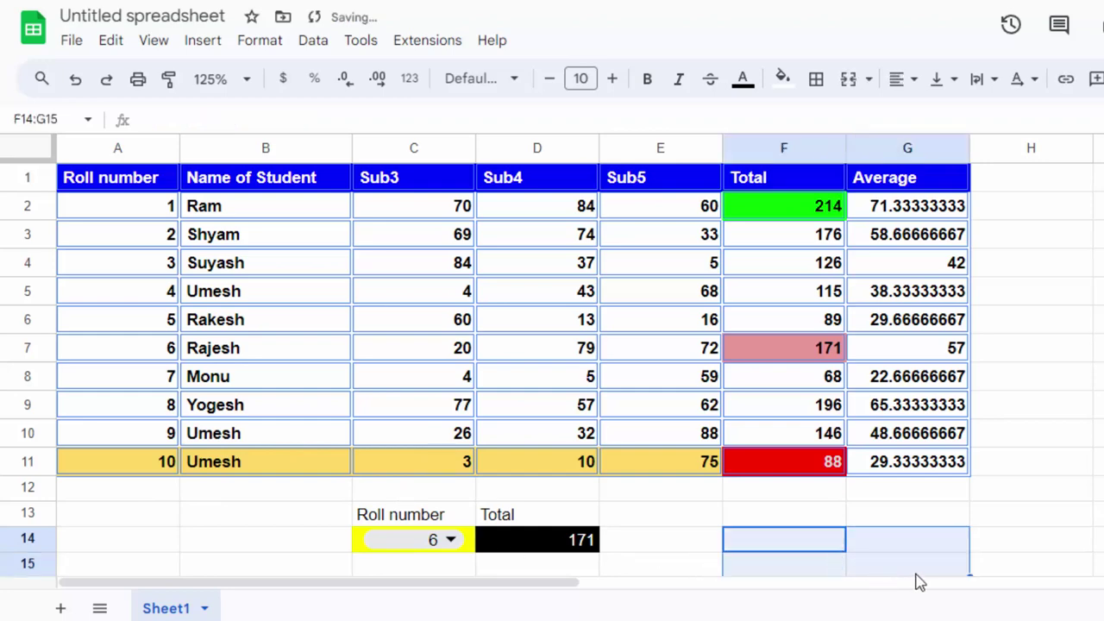
{"action": "scroll", "coordinate": [783, 549], "scroll_direction": "down", "scroll_amount": 1}
{"action": "scroll", "coordinate": [780, 546], "scroll_direction": "up", "scroll_amount": 1}
Start a VLOOKUP in E14 looking up C14 in the absolute range $A$1:$G$11.
{"action": "left_click", "coordinate": [657, 545]}
{"action": "type", "text": "="}
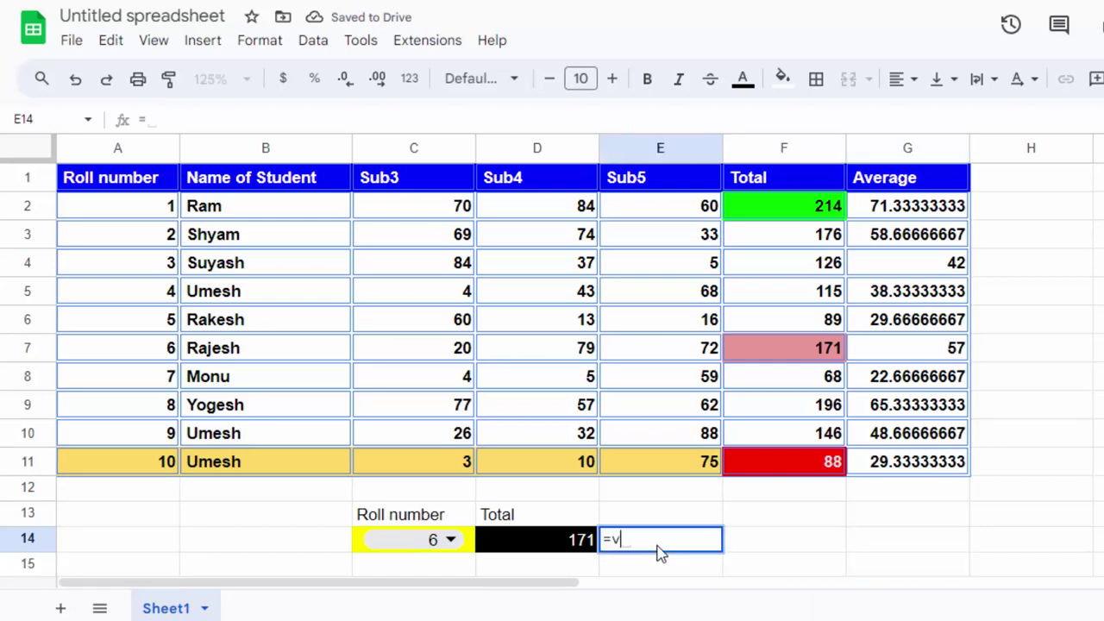
{"action": "type", "text": "vlo"}
{"action": "key", "text": "Tab"}
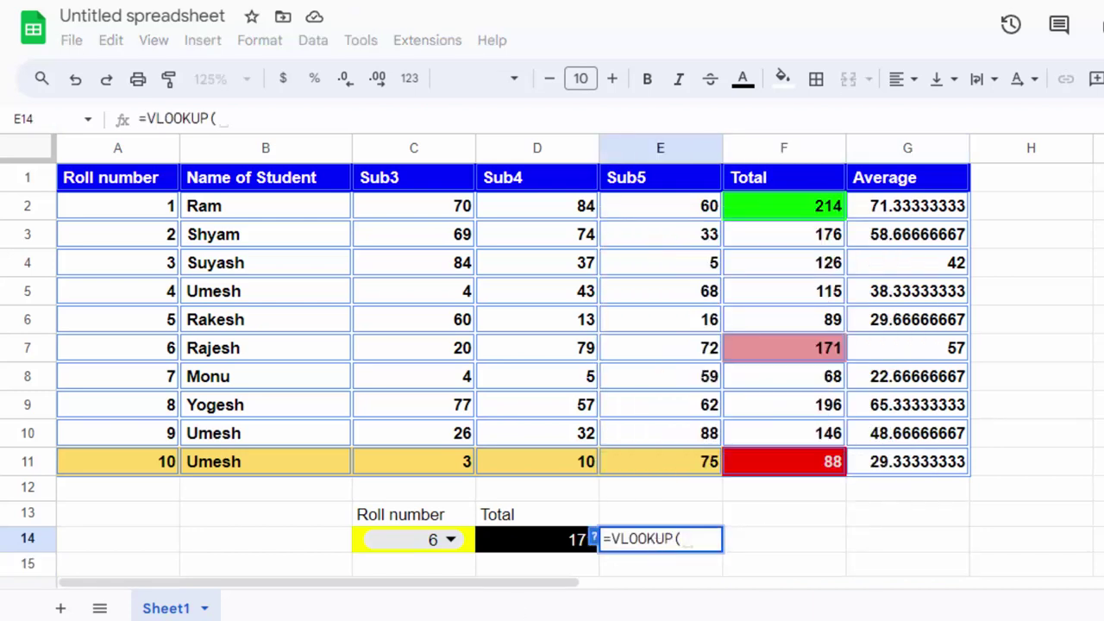
{"action": "left_click", "coordinate": [428, 541]}
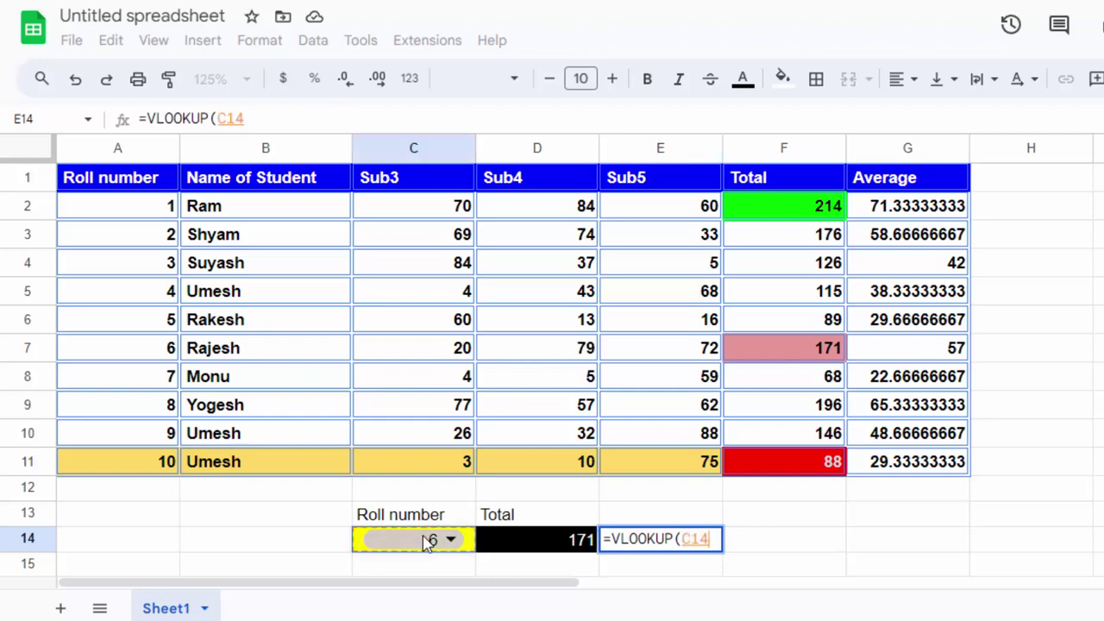
{"action": "type", "text": ","}
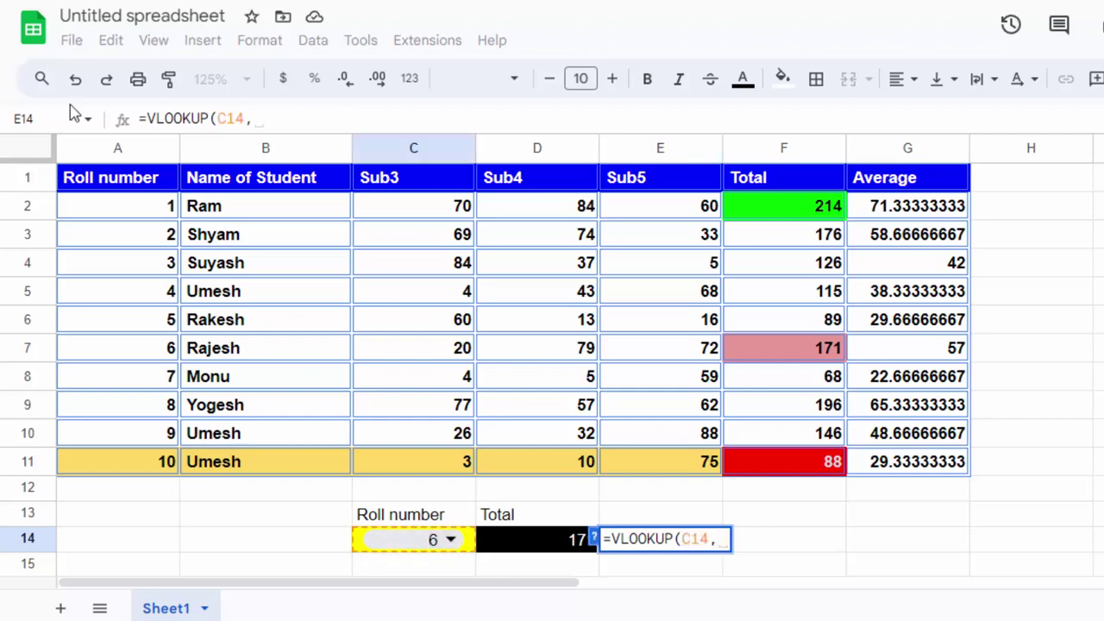
{"action": "left_click_drag", "start_coordinate": [138, 176], "coordinate": [887, 473]}
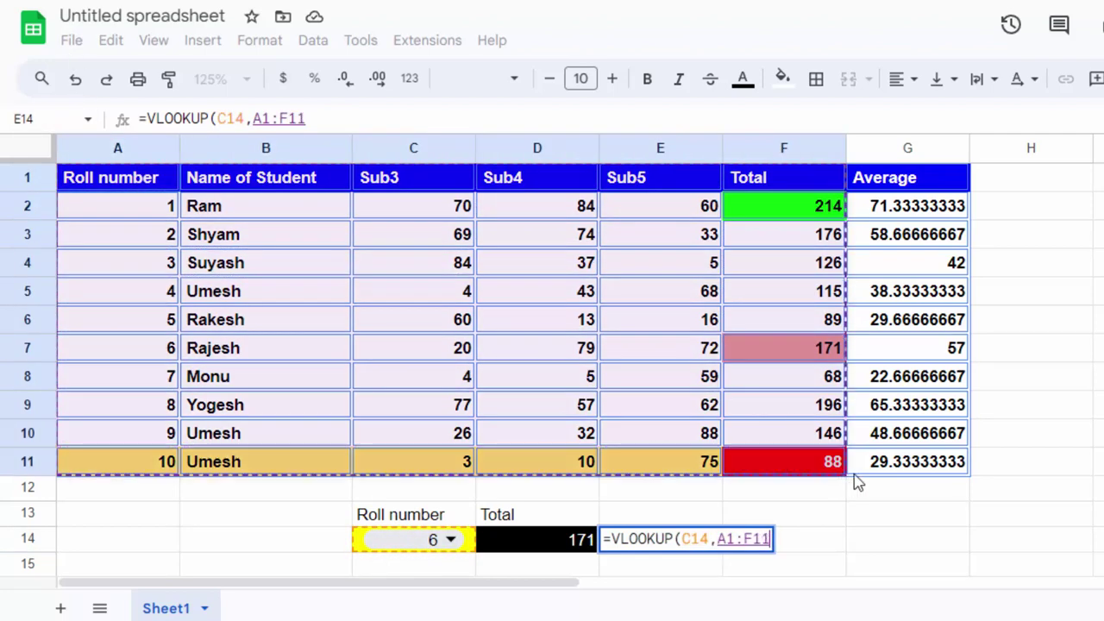
{"action": "key", "text": "F4"}
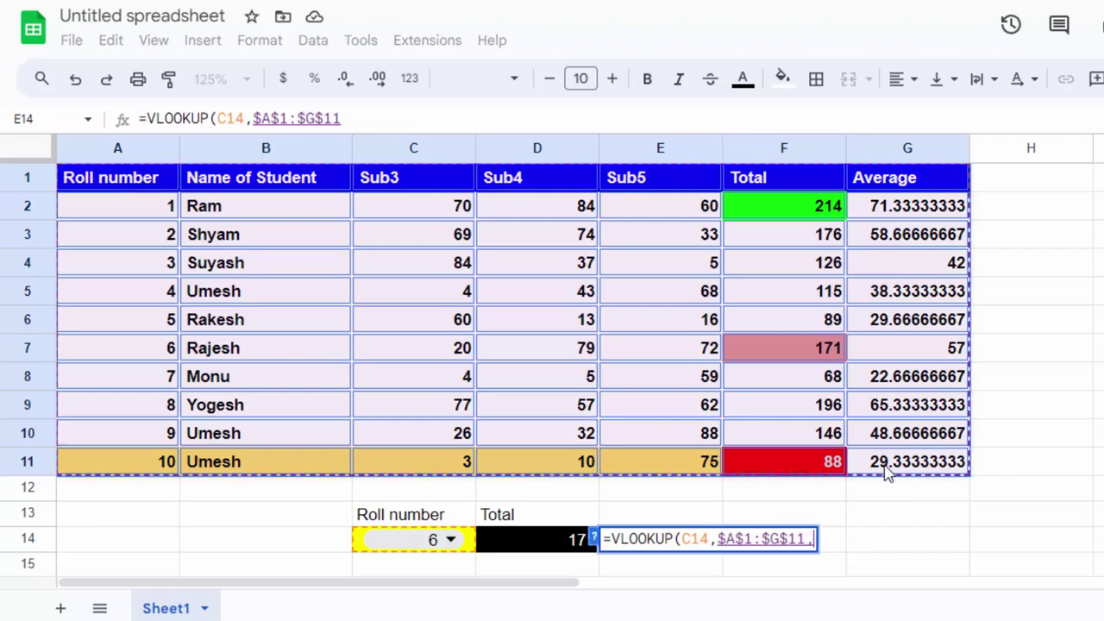
Set the column index to MATCH(G1,$A$1:$G$1,0) and enter, returning Average 57.
{"action": "type", "text": ",mat"}
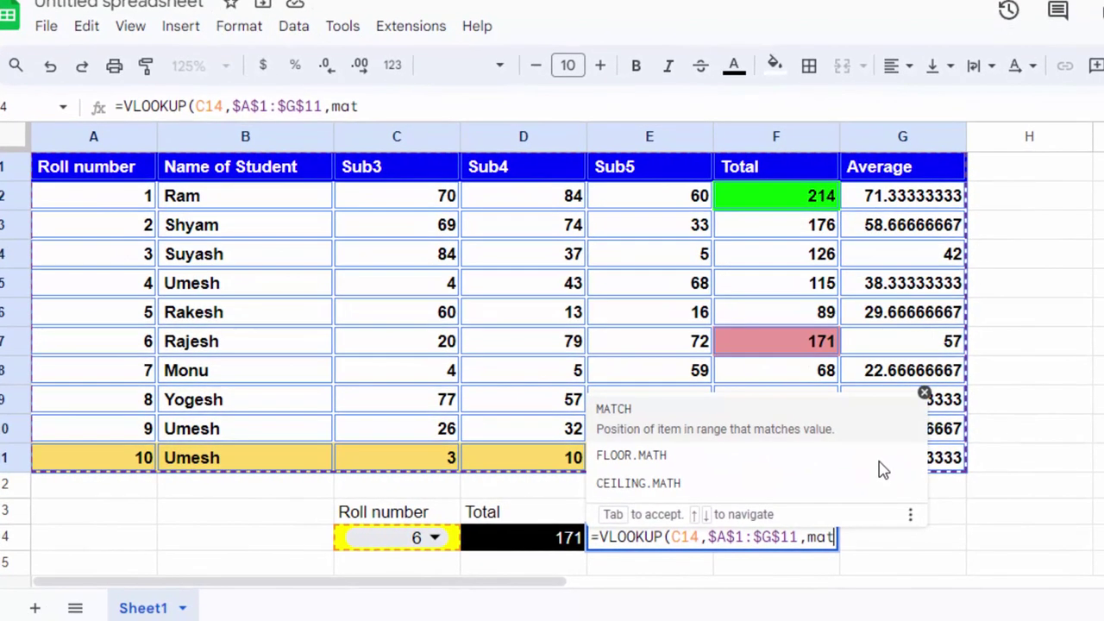
{"action": "key", "text": "Tab"}
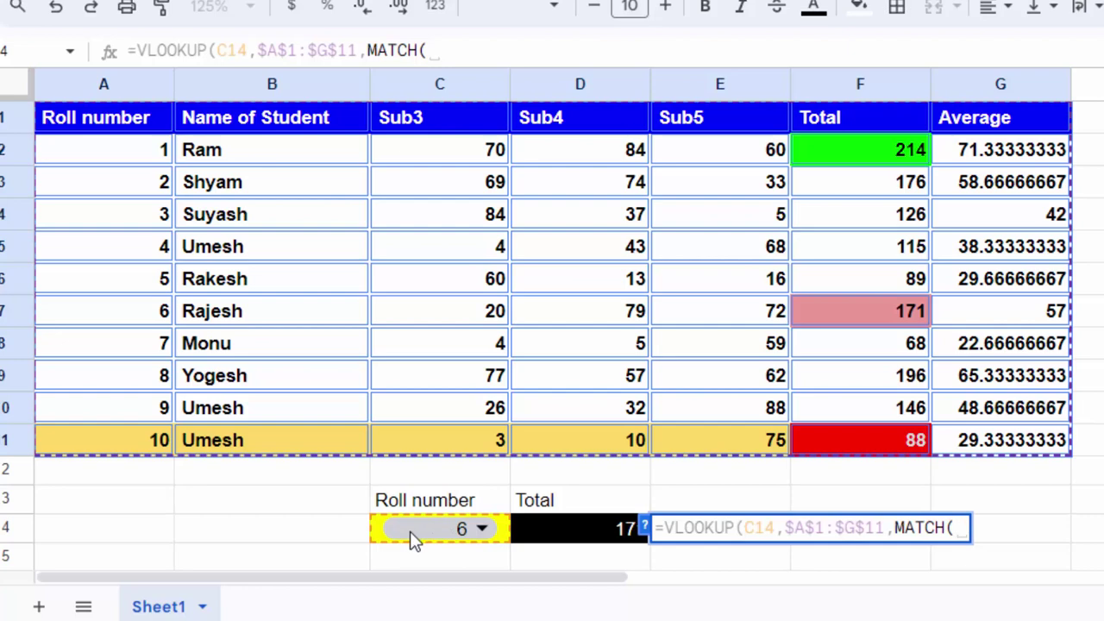
{"action": "left_click", "coordinate": [1032, 126]}
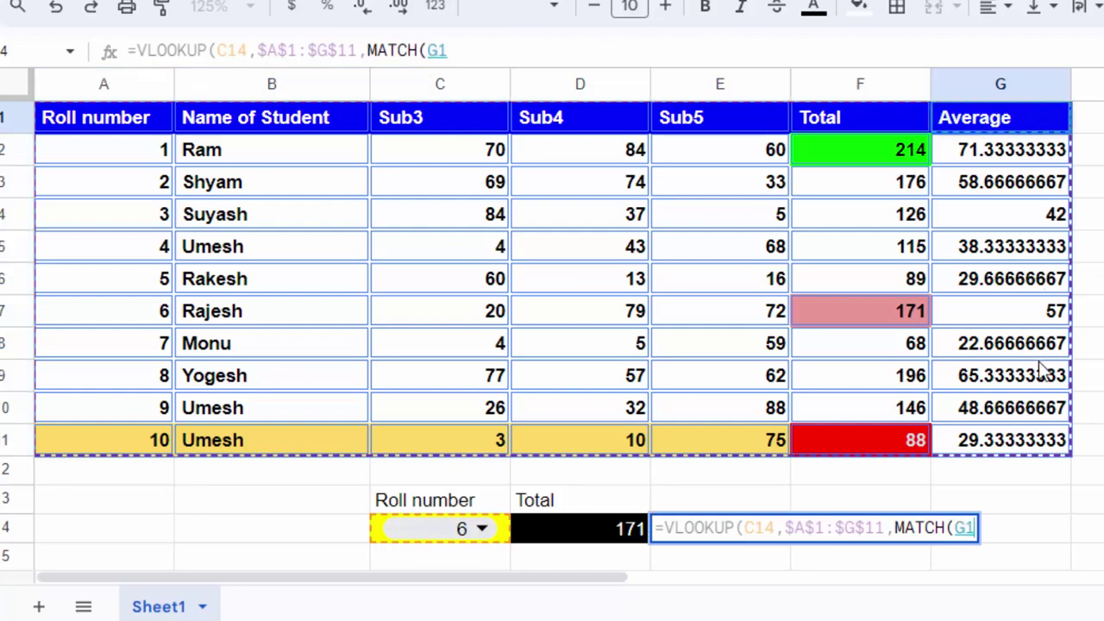
{"action": "type", "text": ","}
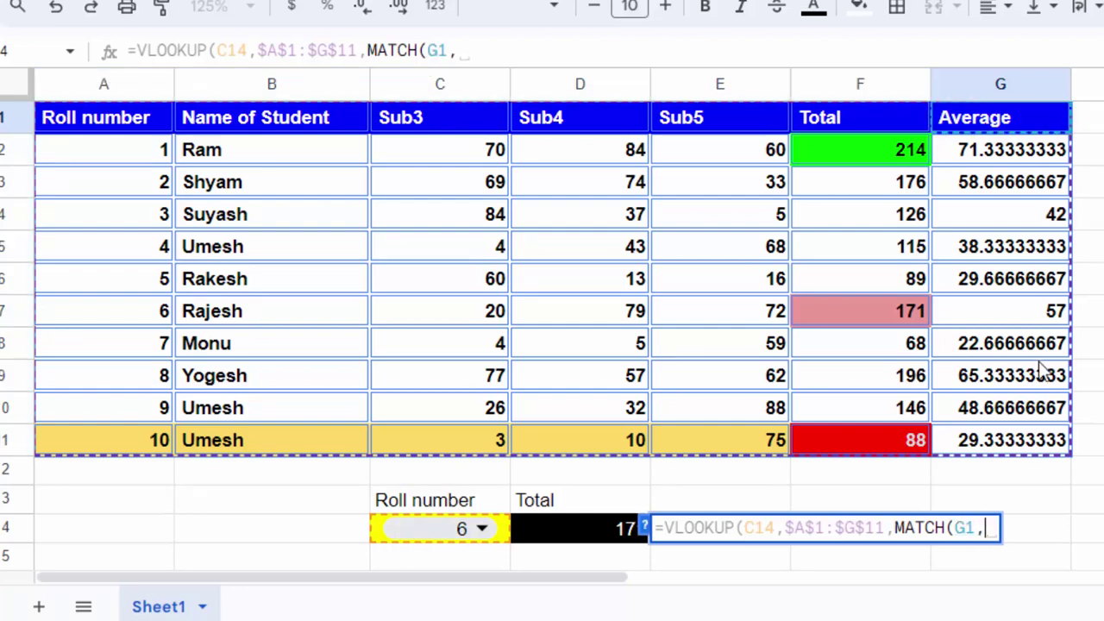
{"action": "mouse_move", "coordinate": [82, 118]}
{"action": "left_mouse_down"}
{"action": "mouse_move", "coordinate": [456, 142]}
{"action": "mouse_move", "coordinate": [1008, 131]}
{"action": "left_mouse_up"}
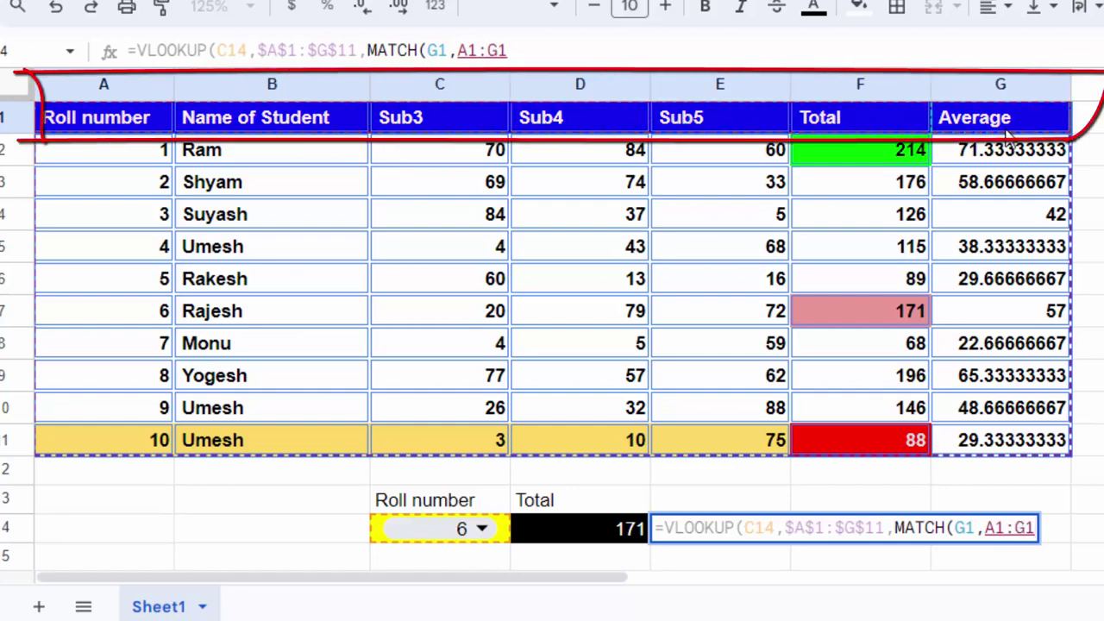
{"action": "key", "text": "F4"}
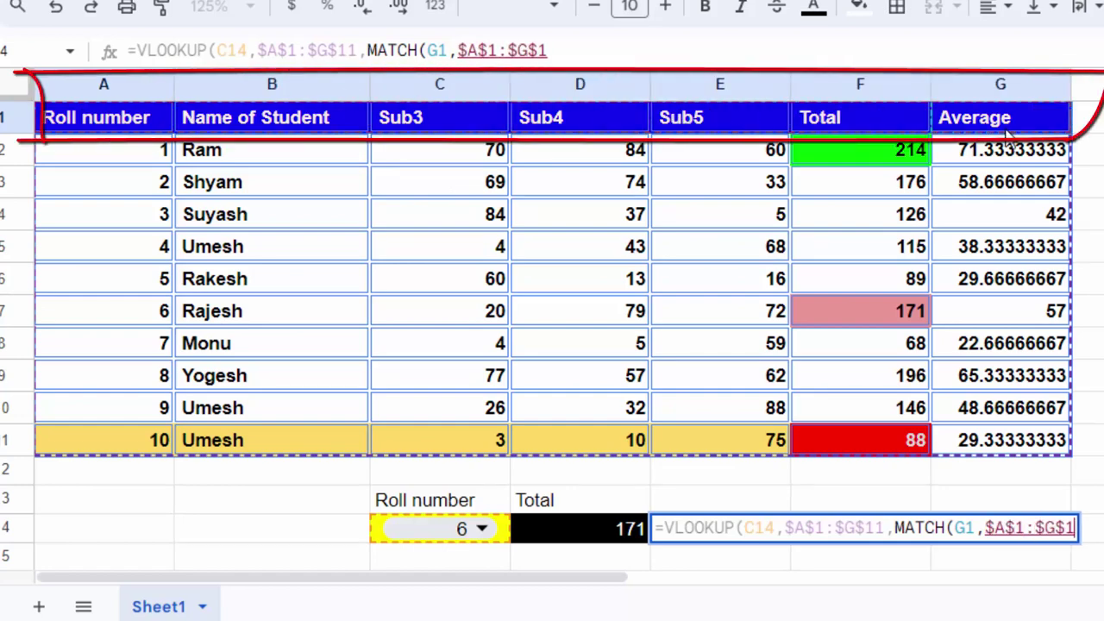
{"action": "type", "text": ","}
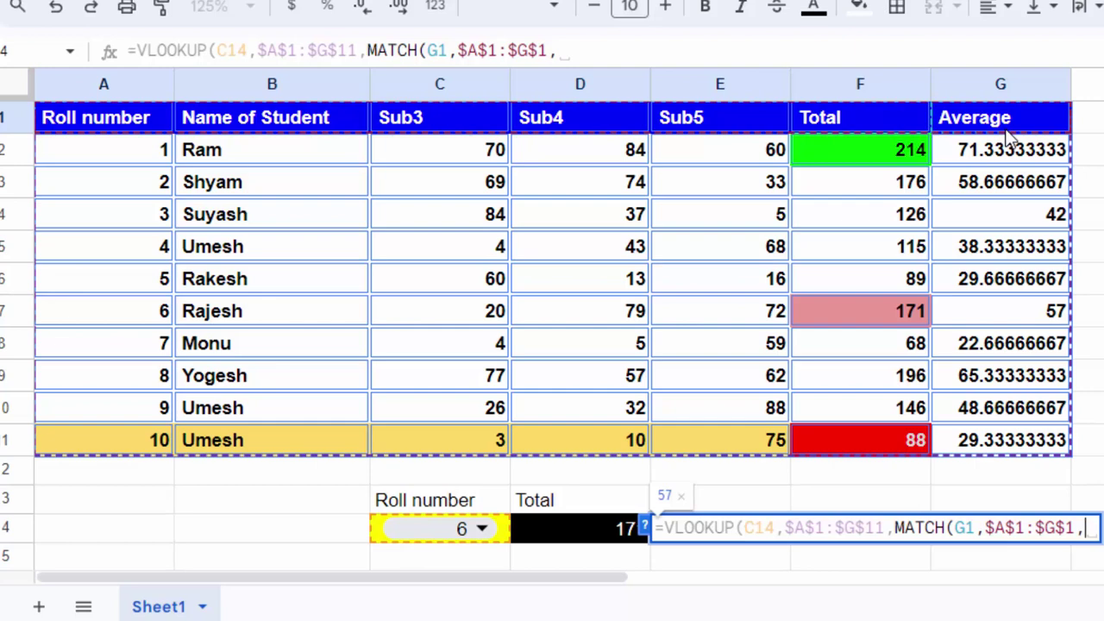
{"action": "type", "text": "0))"}
{"action": "key", "text": "Return"}
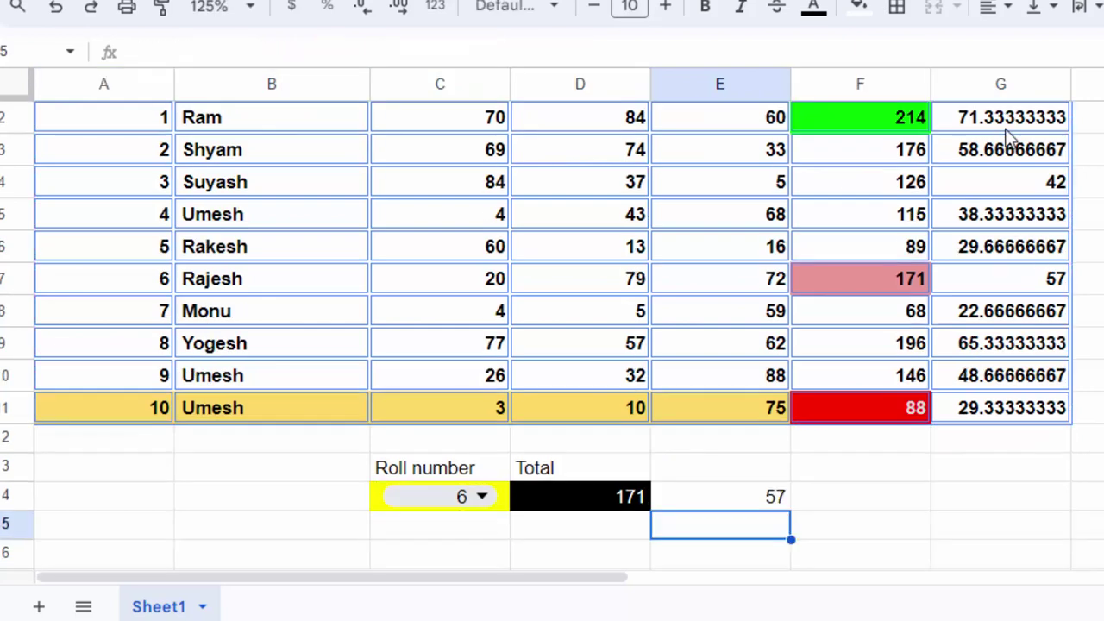
Compare the E14 lookup formula with roll number 6's AVERAGE formula in G7.
{"action": "left_click", "coordinate": [723, 499]}
{"action": "scroll", "coordinate": [723, 498], "scroll_direction": "up", "scroll_amount": 1}
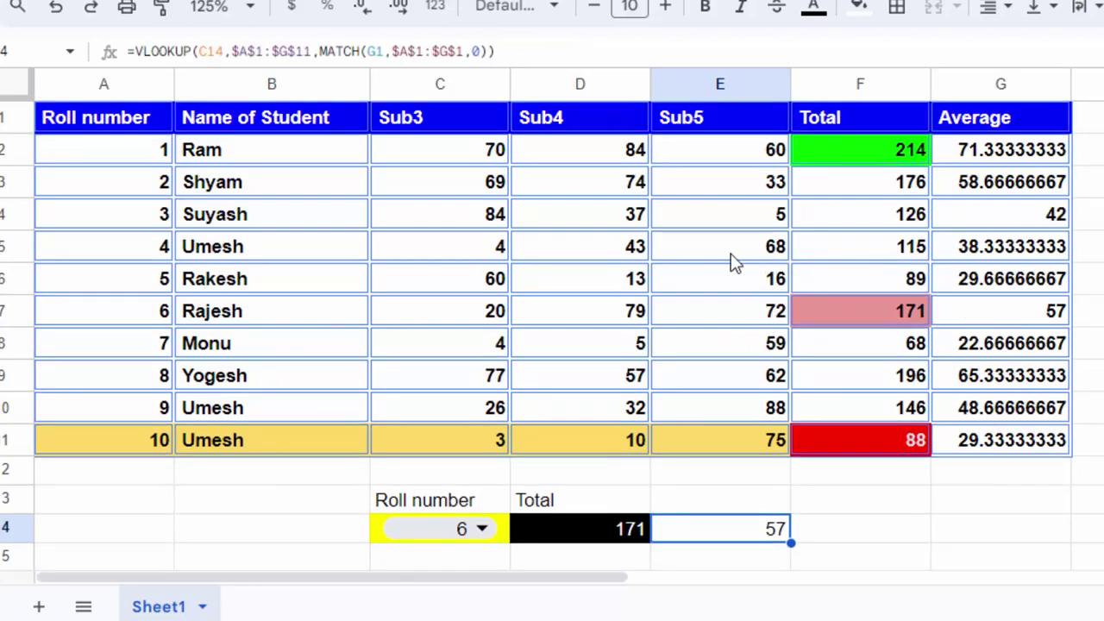
{"action": "left_click", "coordinate": [975, 311]}
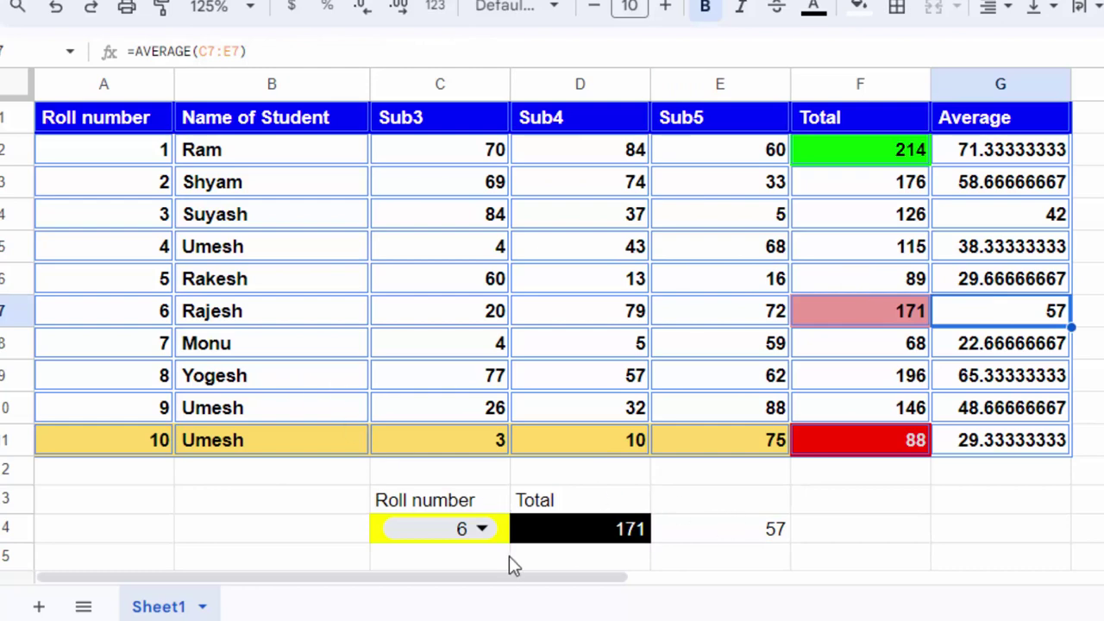
{"action": "left_click", "coordinate": [735, 537]}
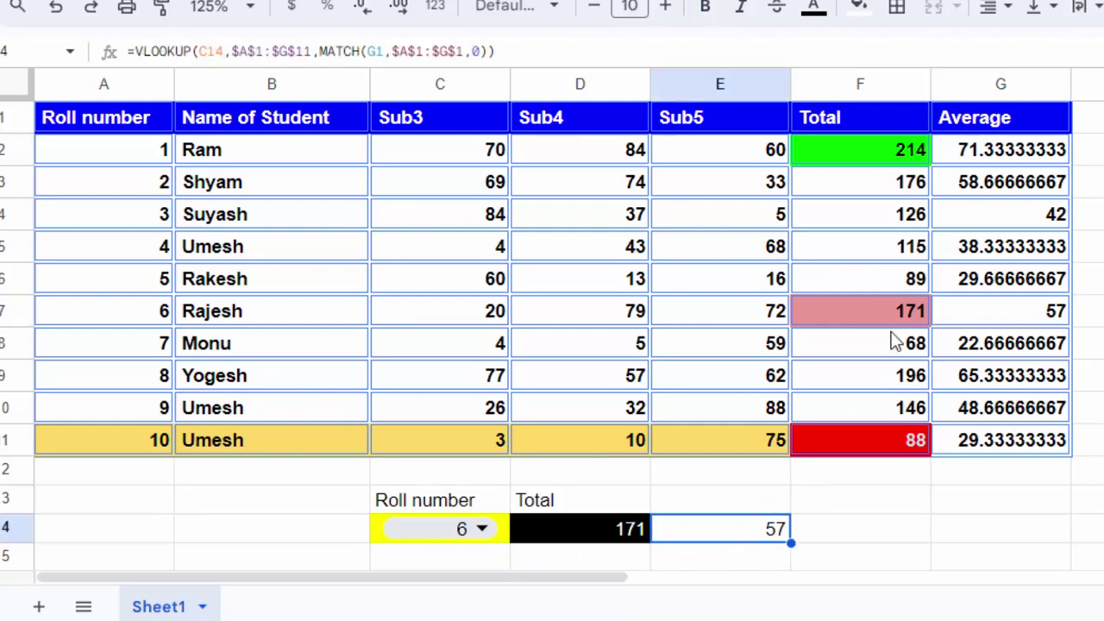
Fill roll number 6's Average cell G7 (57) with light yellow.
{"action": "mouse_move", "coordinate": [97, 310]}
{"action": "left_mouse_down"}
{"action": "mouse_move", "coordinate": [492, 328]}
{"action": "mouse_move", "coordinate": [1022, 319]}
{"action": "left_mouse_up"}
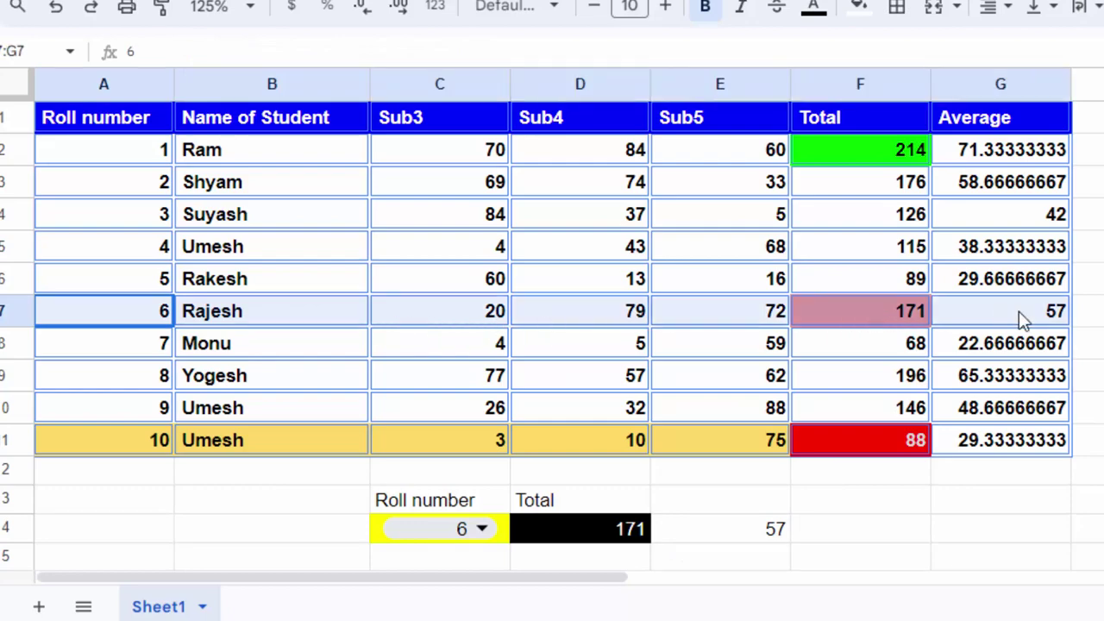
{"action": "left_click", "coordinate": [1019, 311]}
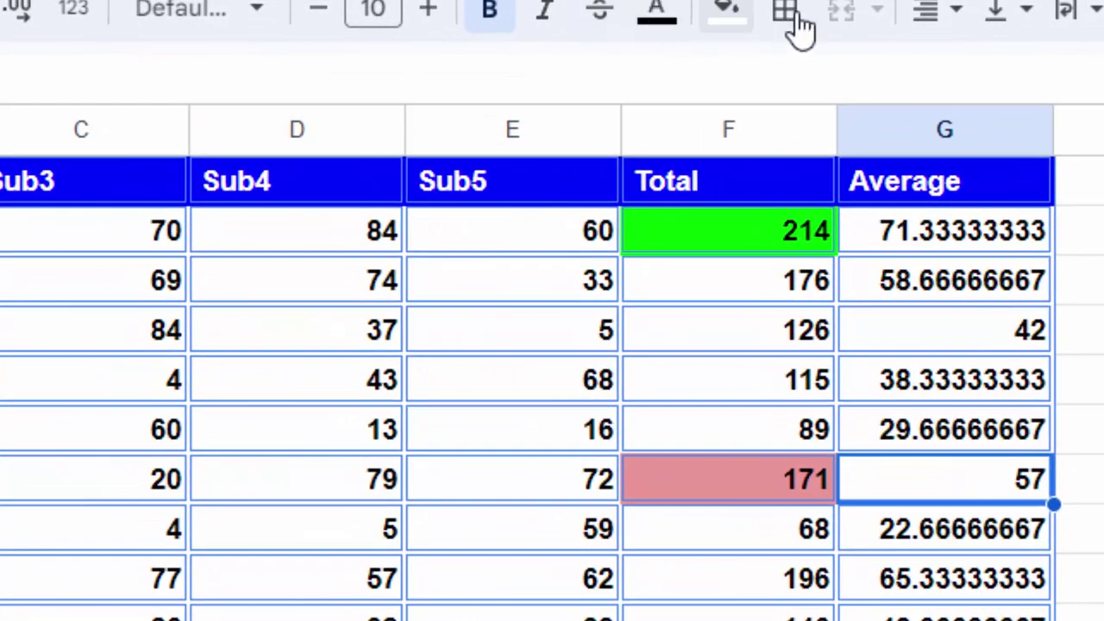
{"action": "left_click", "coordinate": [731, 12]}
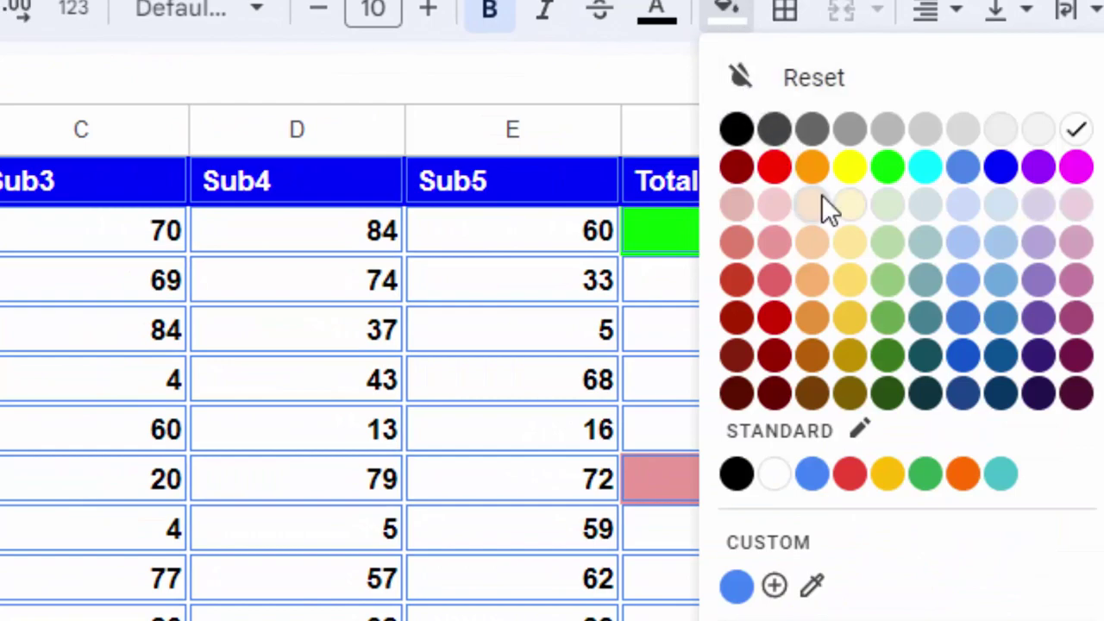
{"action": "left_click", "coordinate": [852, 283]}
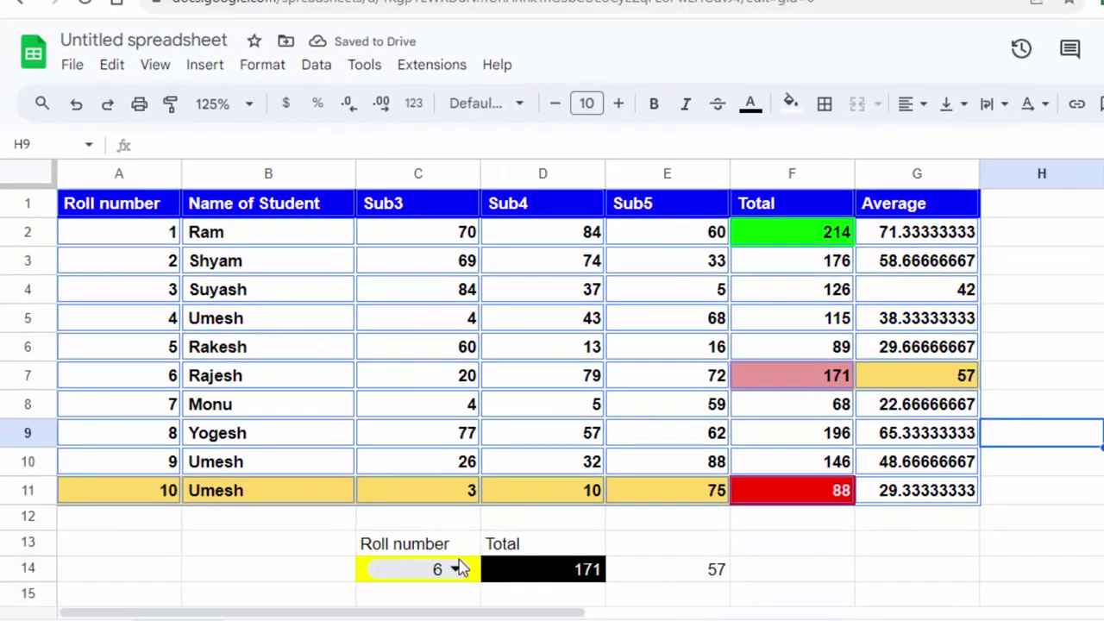
Switch the C14 lookup to roll number 9, giving Total 146 and Average 48.67.
{"action": "left_click", "coordinate": [639, 569]}
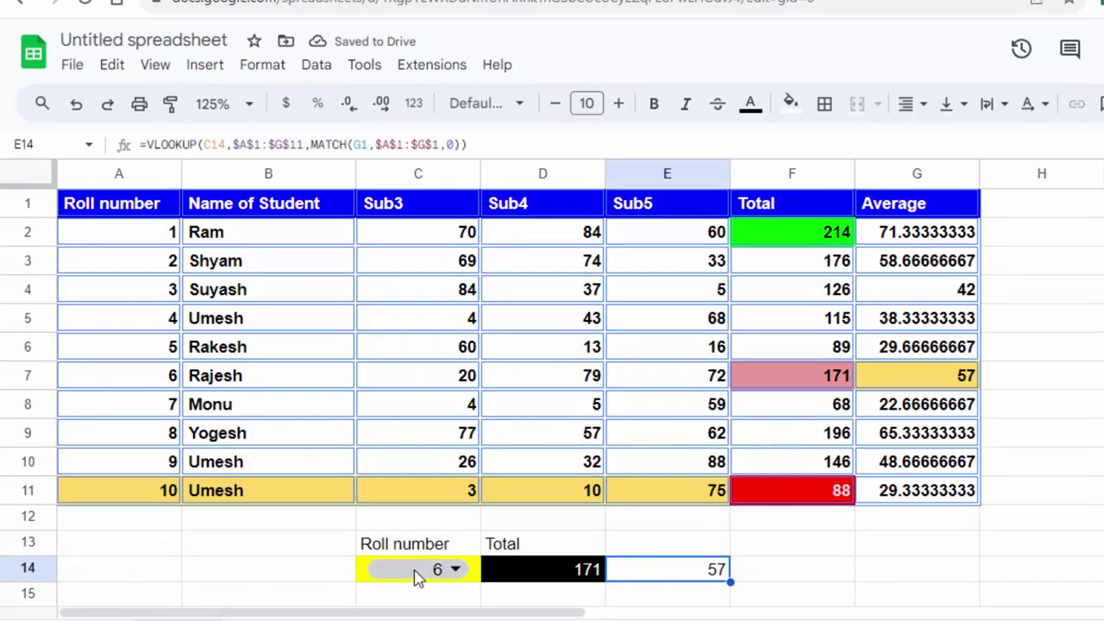
{"action": "left_click", "coordinate": [458, 571]}
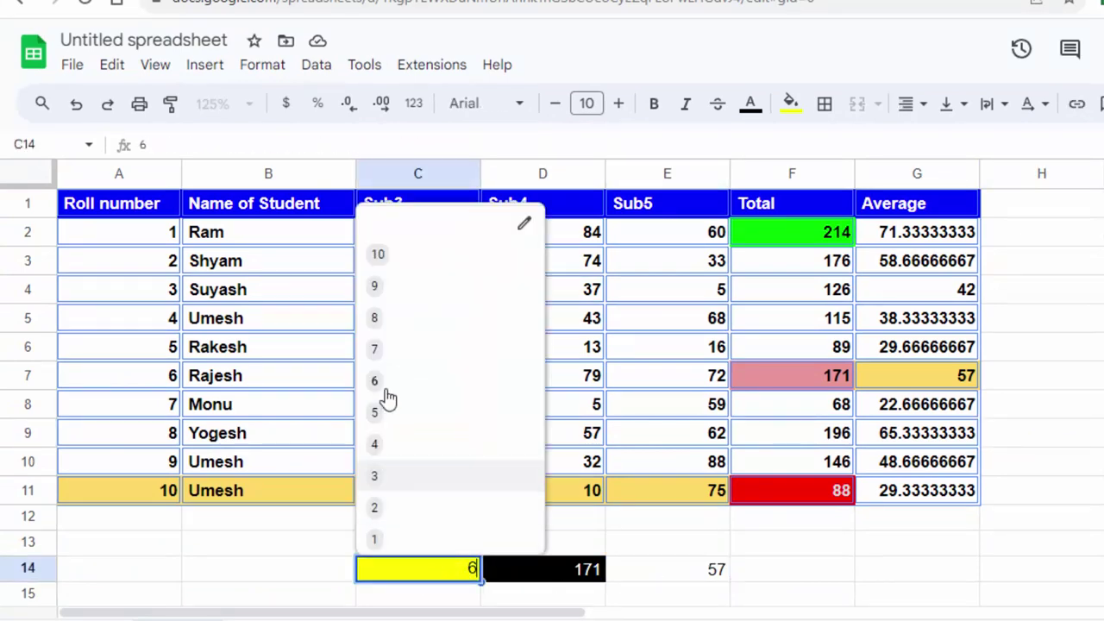
{"action": "left_click", "coordinate": [384, 290]}
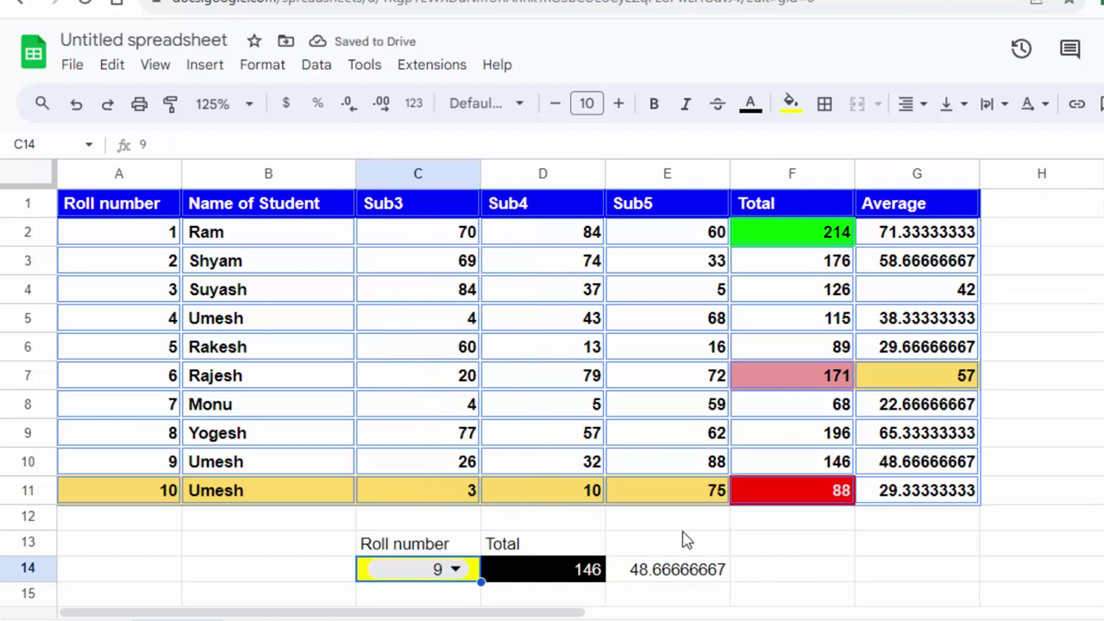
Give roll number 9's row A10:G10 a magenta fill with white text.
{"action": "mouse_move", "coordinate": [151, 473]}
{"action": "left_mouse_down"}
{"action": "mouse_move", "coordinate": [382, 461]}
{"action": "mouse_move", "coordinate": [931, 465]}
{"action": "left_mouse_up"}
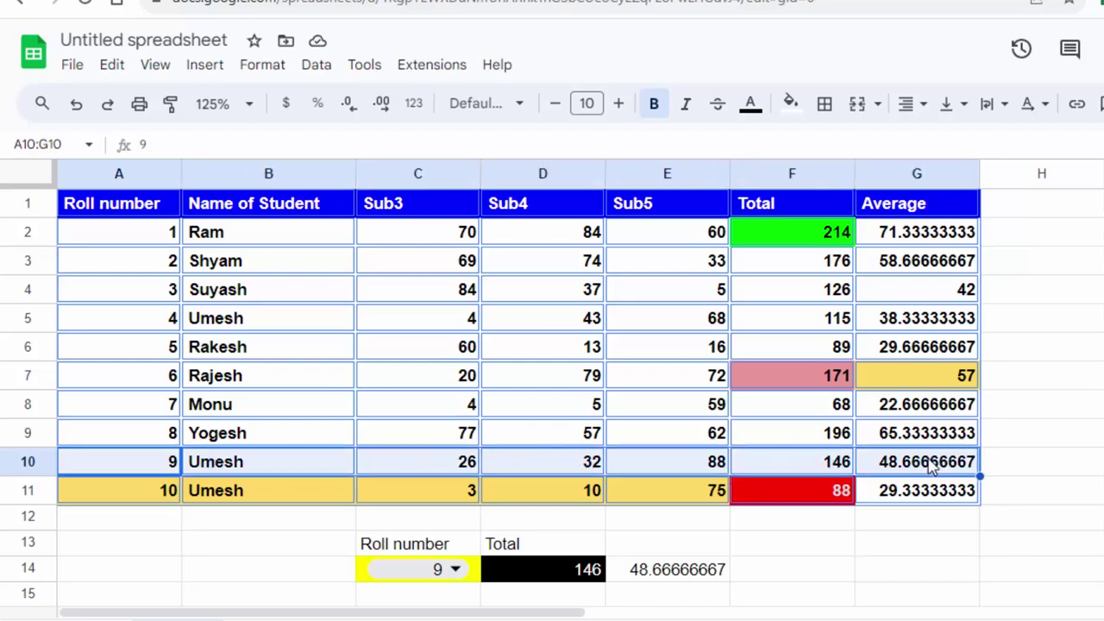
{"action": "left_click", "coordinate": [791, 103]}
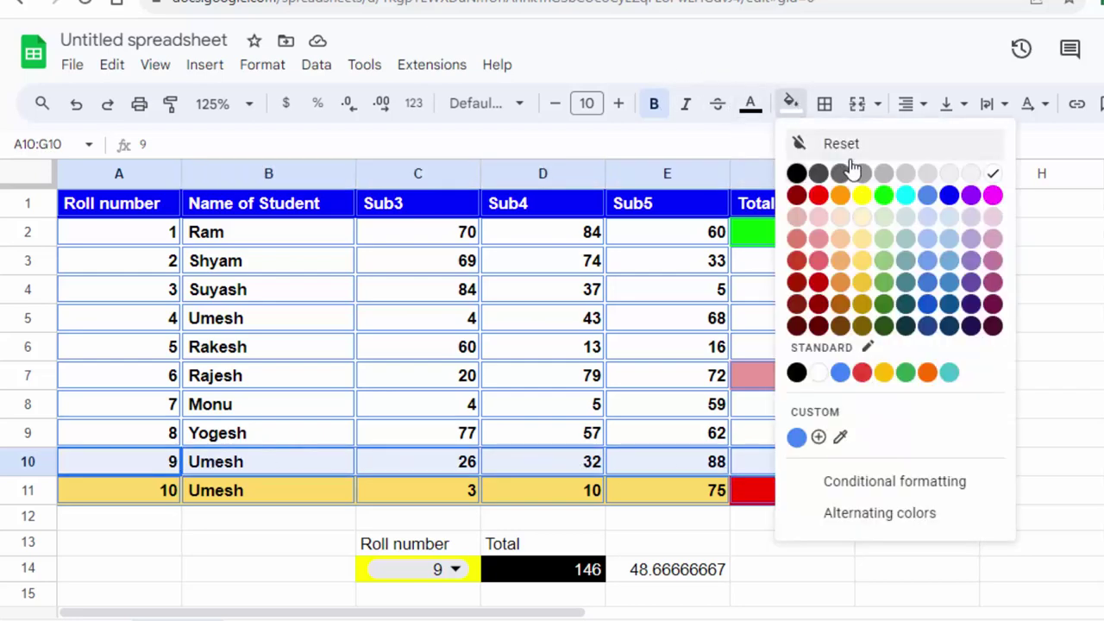
{"action": "left_click", "coordinate": [993, 197]}
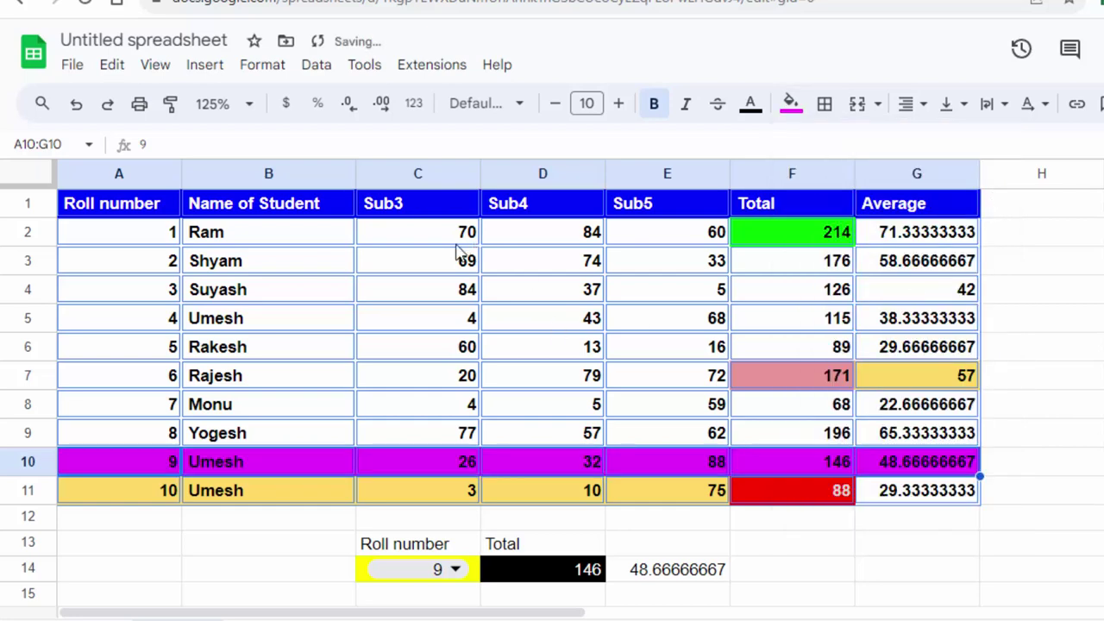
{"action": "left_click", "coordinate": [750, 104]}
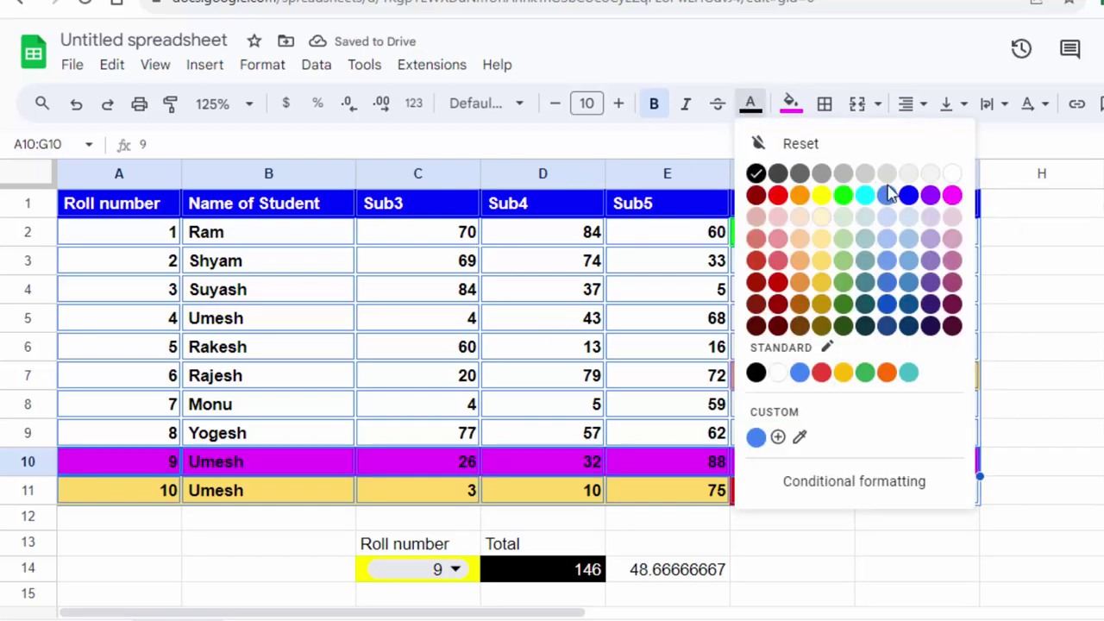
{"action": "left_click", "coordinate": [953, 177]}
{"action": "left_click_drag", "start_coordinate": [1009, 401], "coordinate": [1010, 384]}
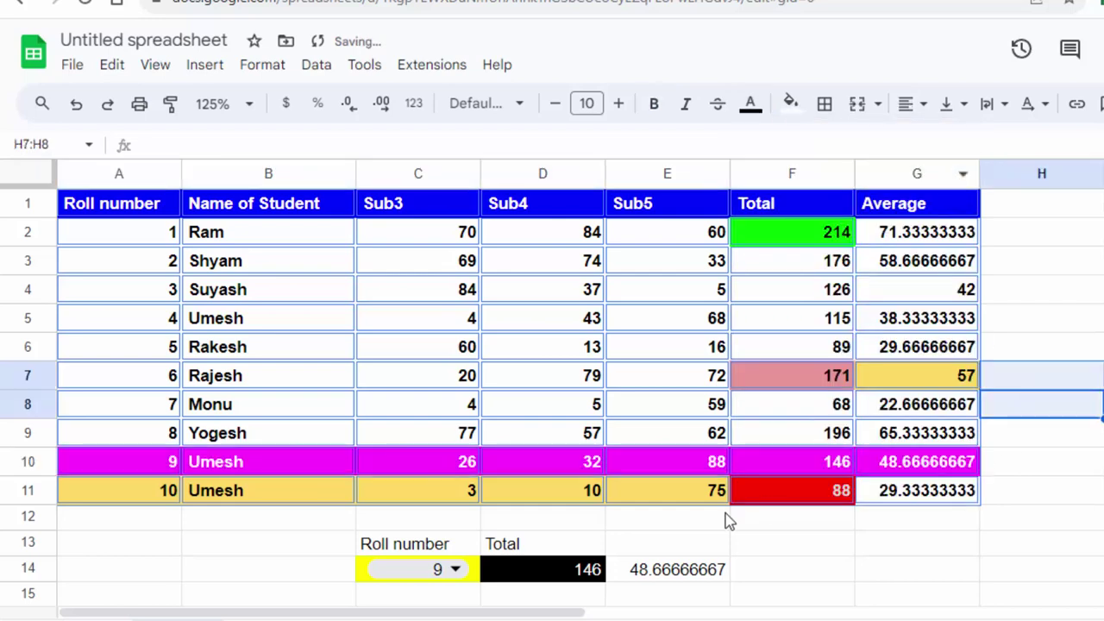